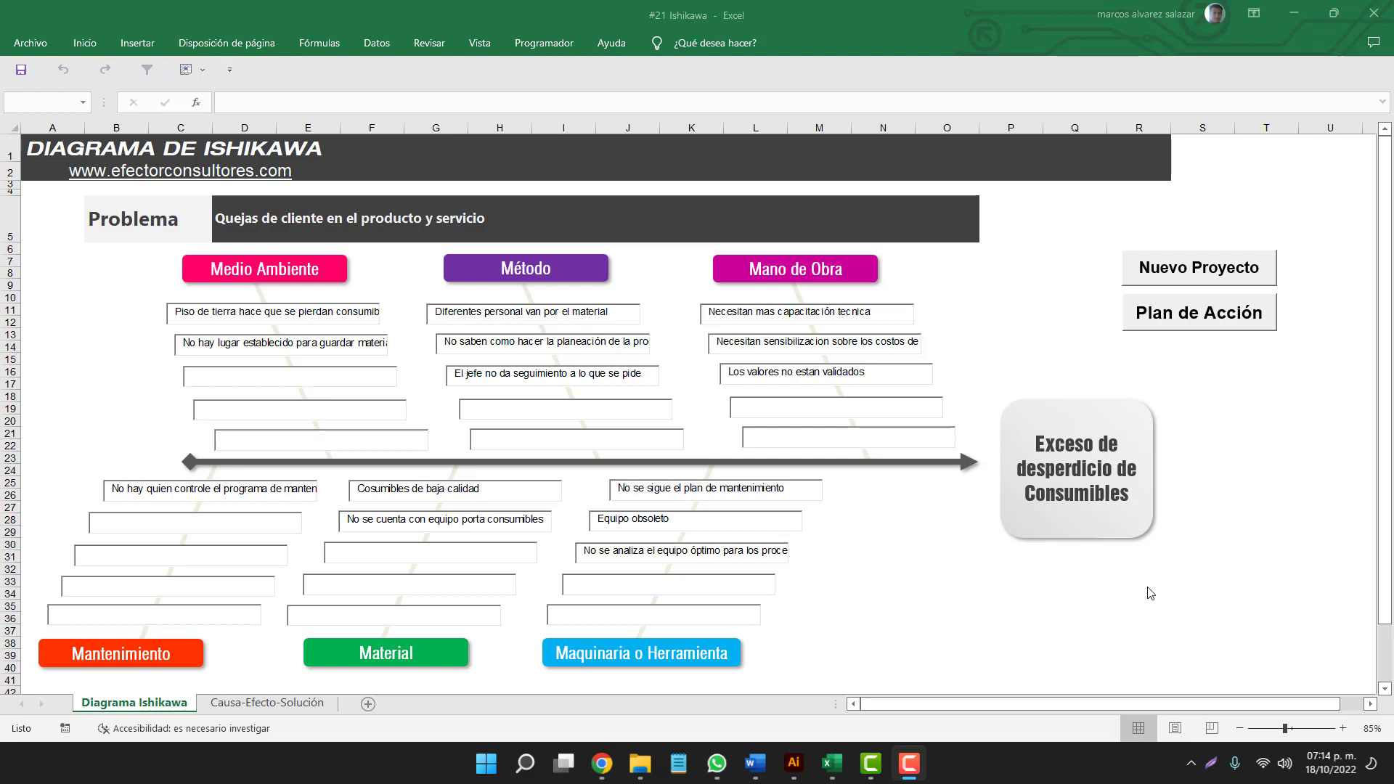
- Read the problem statement and the two Medio Ambiente cause boxes
{"action": "left_click", "coordinate": [634, 224]}
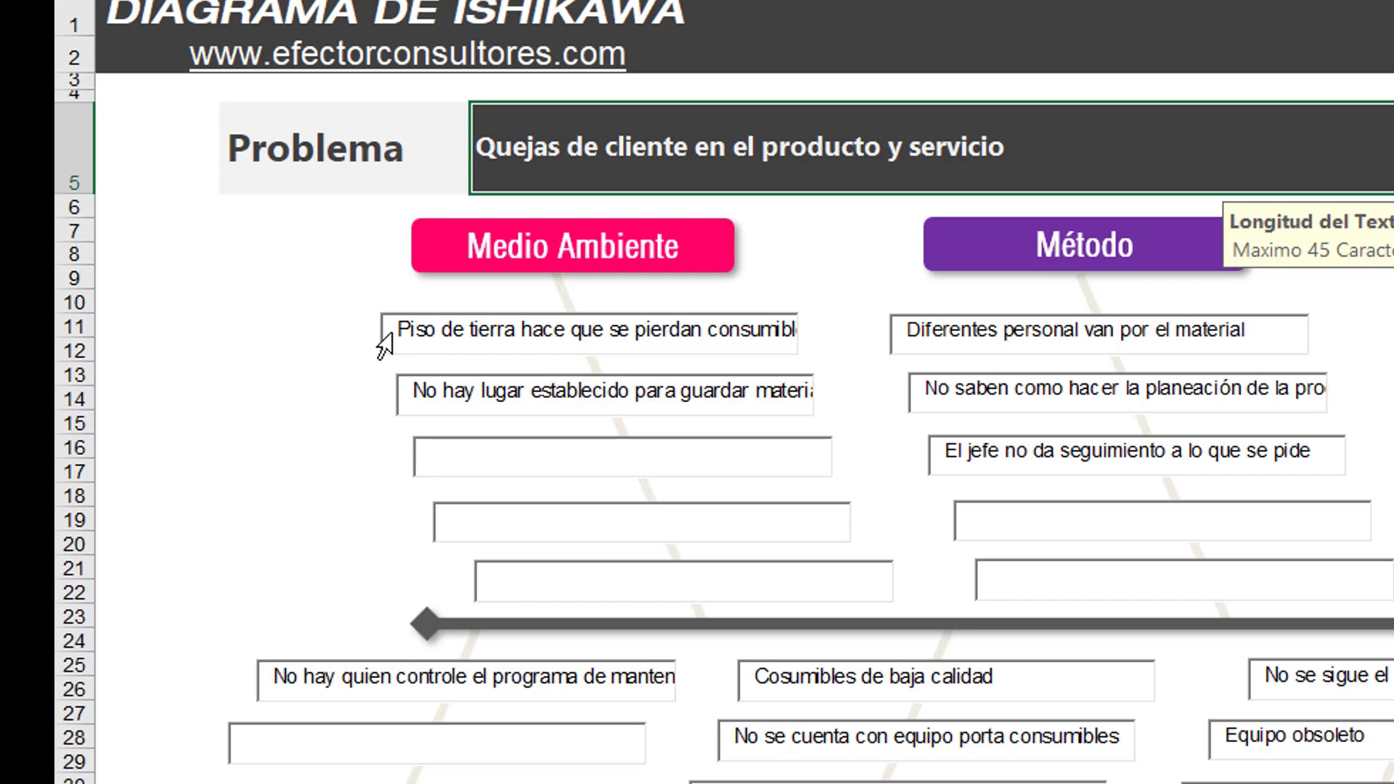
{"action": "left_click", "coordinate": [565, 335]}
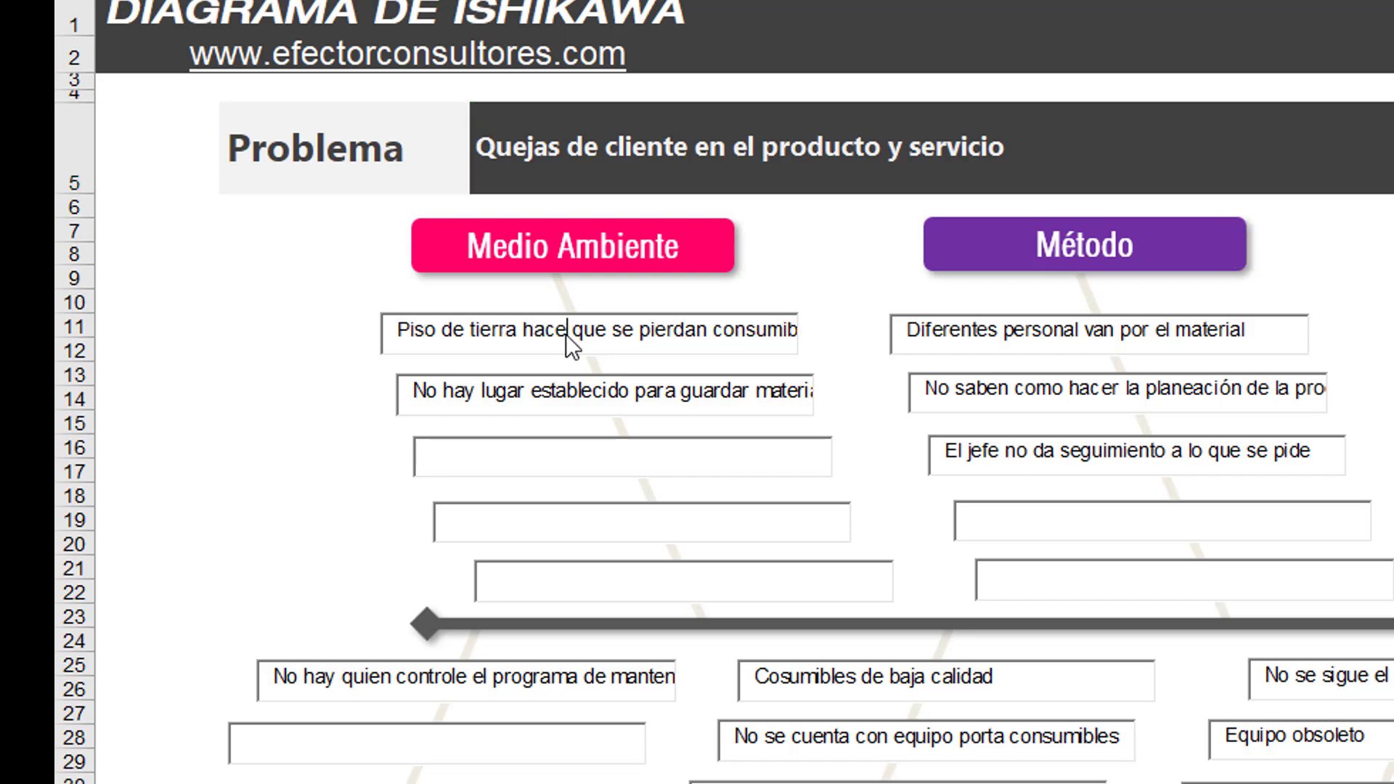
{"action": "left_click", "coordinate": [676, 335]}
{"action": "key", "text": "End"}
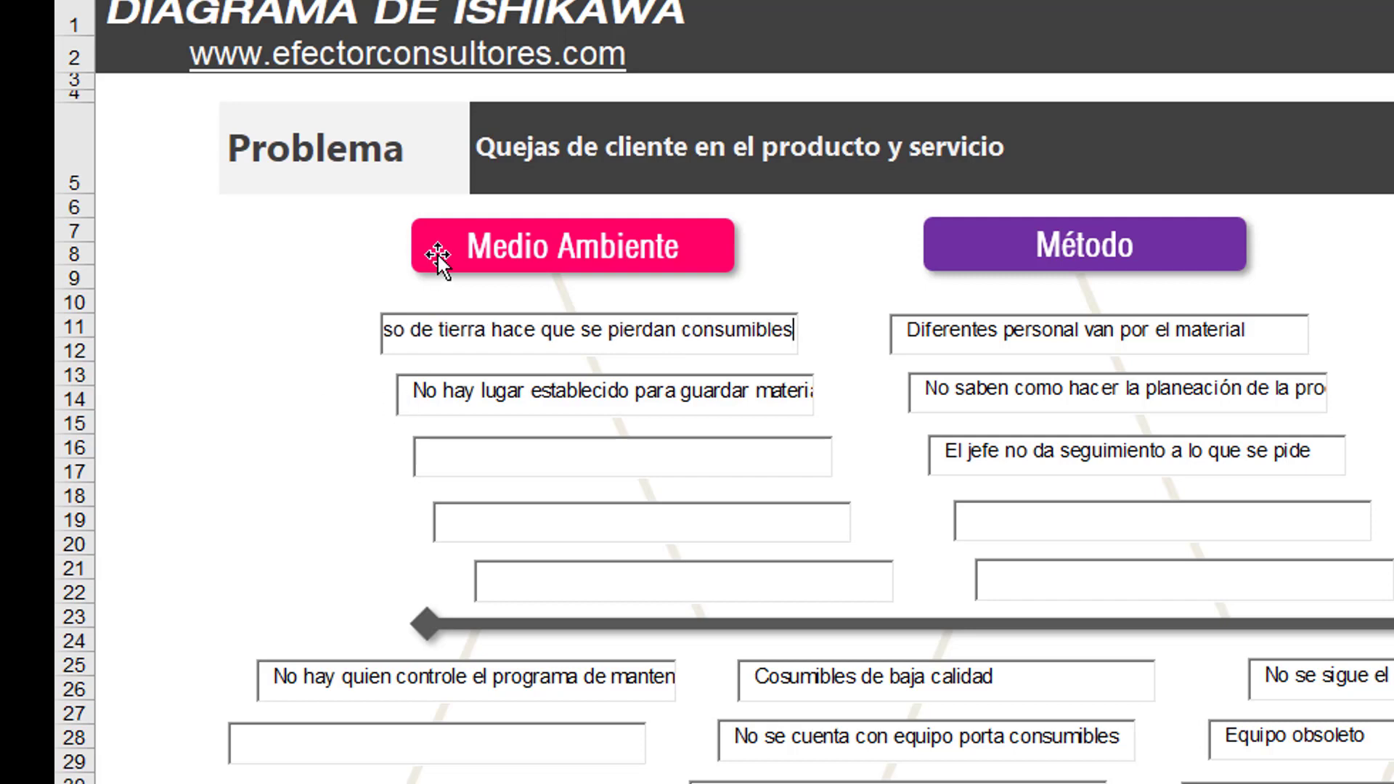
{"action": "left_click", "coordinate": [423, 397]}
{"action": "key", "text": "End"}
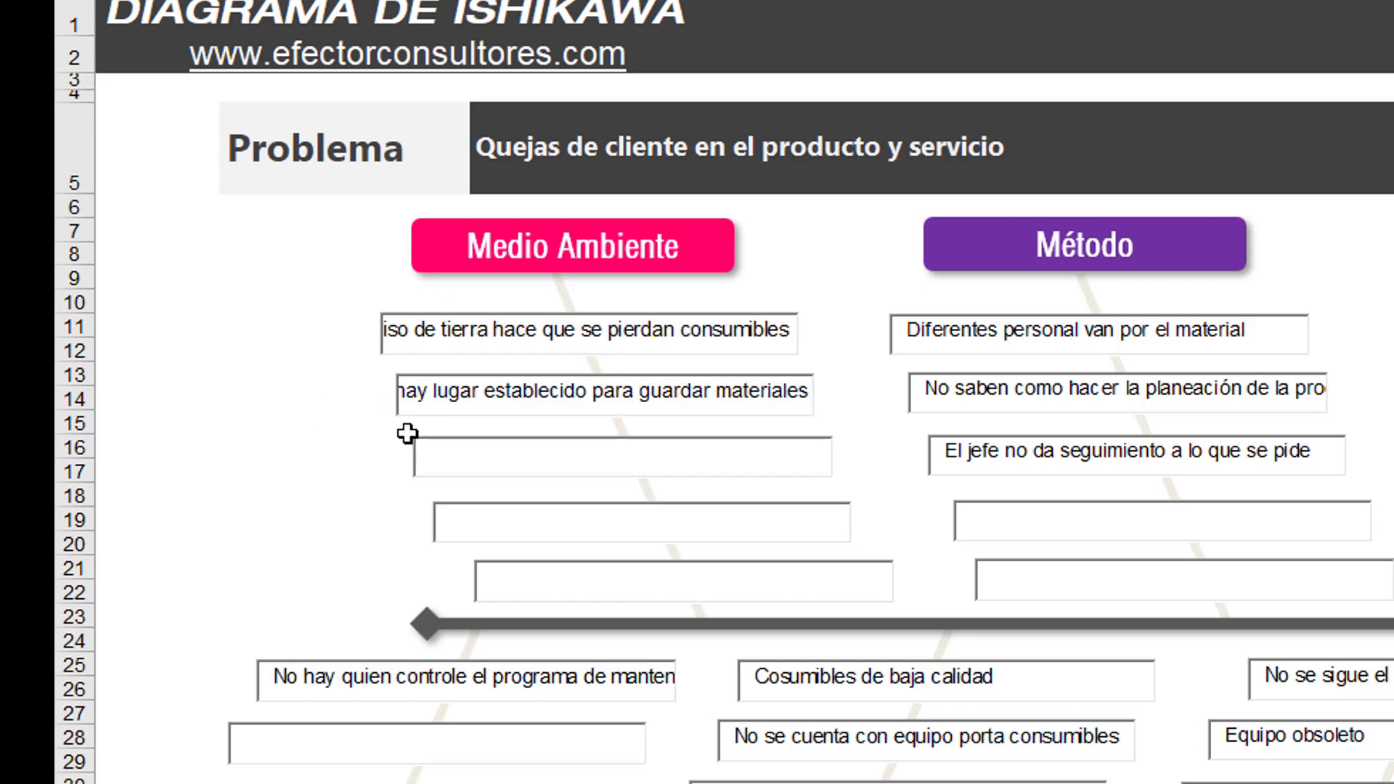
{"action": "key", "text": "Right"}
{"action": "key", "text": "Right"}
{"action": "key", "text": "Right"}
{"action": "key", "text": "Right"}
{"action": "key", "text": "Right"}
{"action": "key", "text": "Right"}
{"action": "key", "text": "Right"}
{"action": "key", "text": "Right"}
{"action": "key", "text": "Right"}
{"action": "key", "text": "Right"}
{"action": "key", "text": "Right"}
{"action": "key", "text": "Right"}
{"action": "scroll", "coordinate": [753, 302], "scroll_direction": "right", "scroll_amount": 5}
{"action": "left_click", "coordinate": [726, 280]}
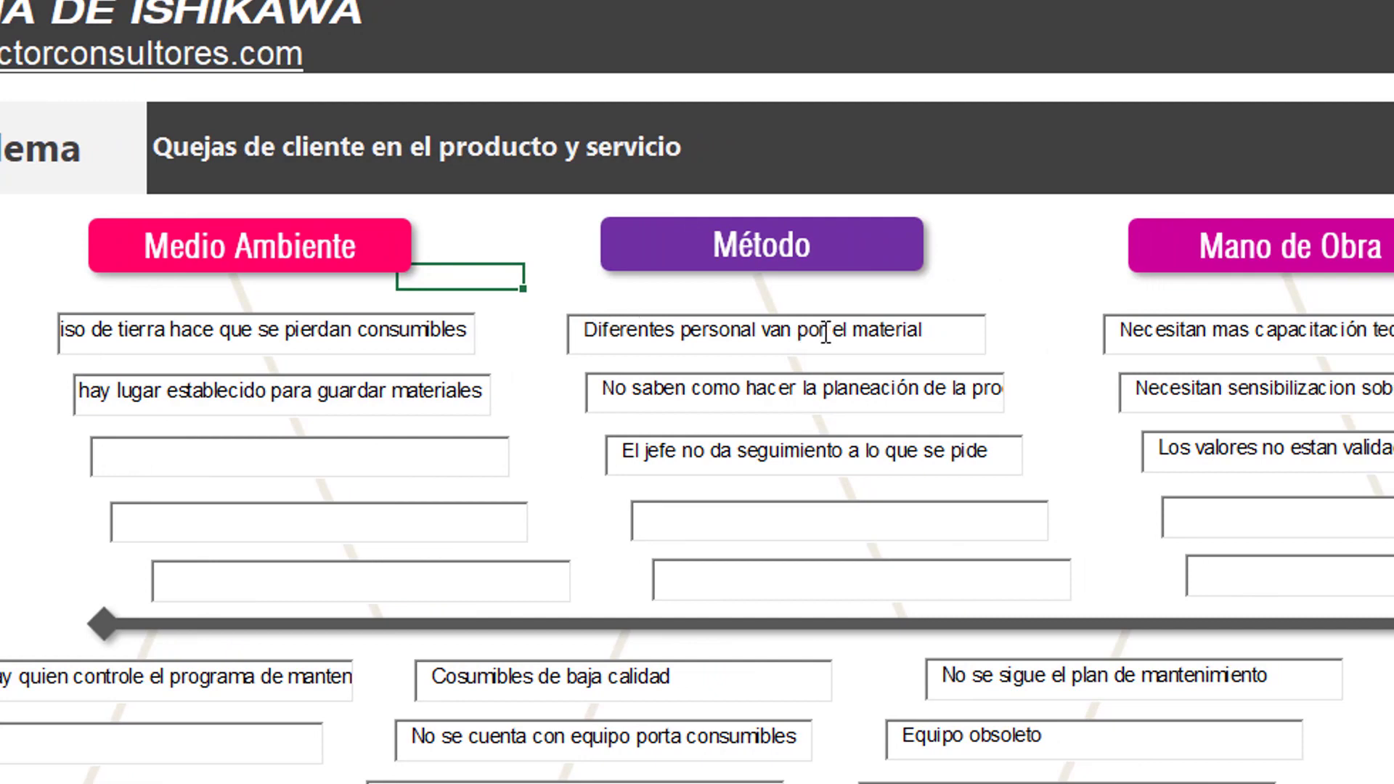
- Review the Método and Mano de Obra causes, including 'El jefe no da seguimiento' and 'Los valores no estan validados'
{"action": "left_click", "coordinate": [658, 392]}
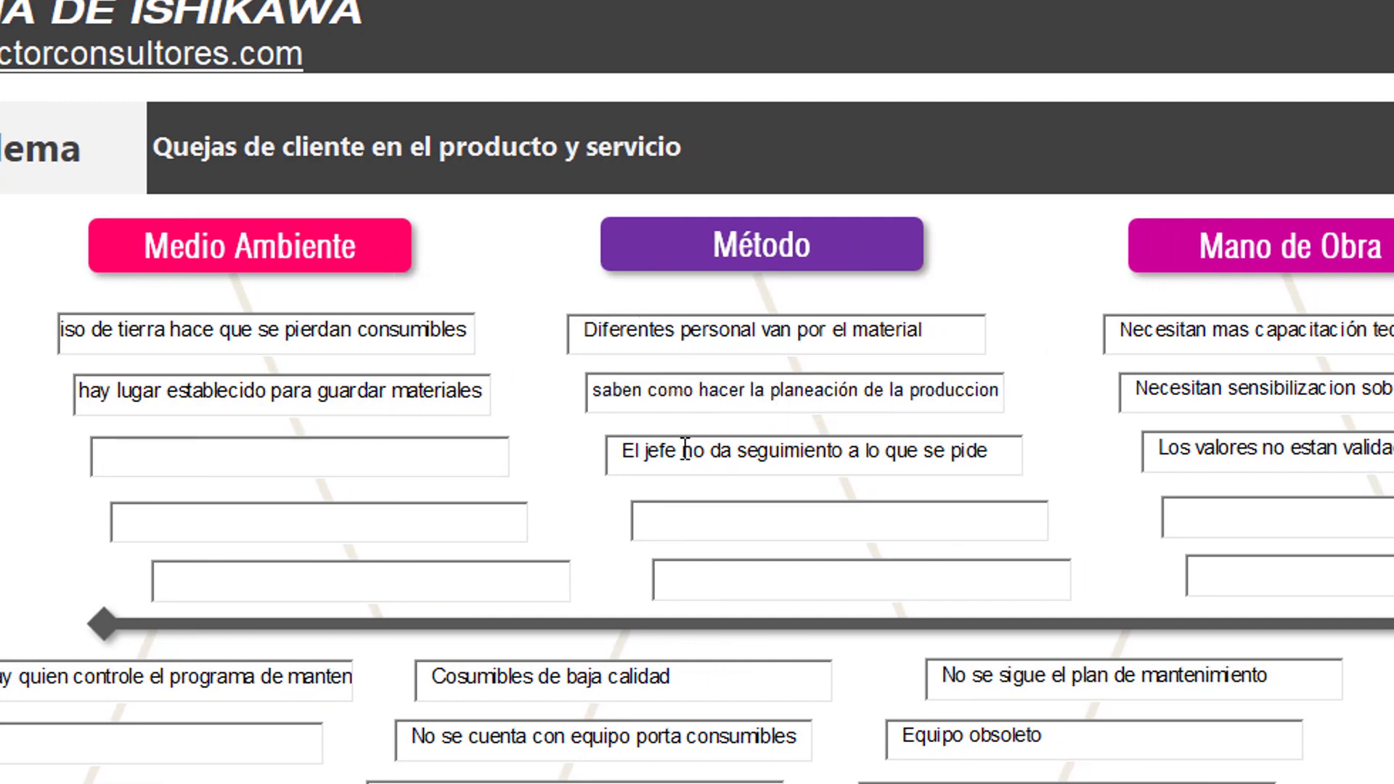
{"action": "left_click", "coordinate": [634, 452]}
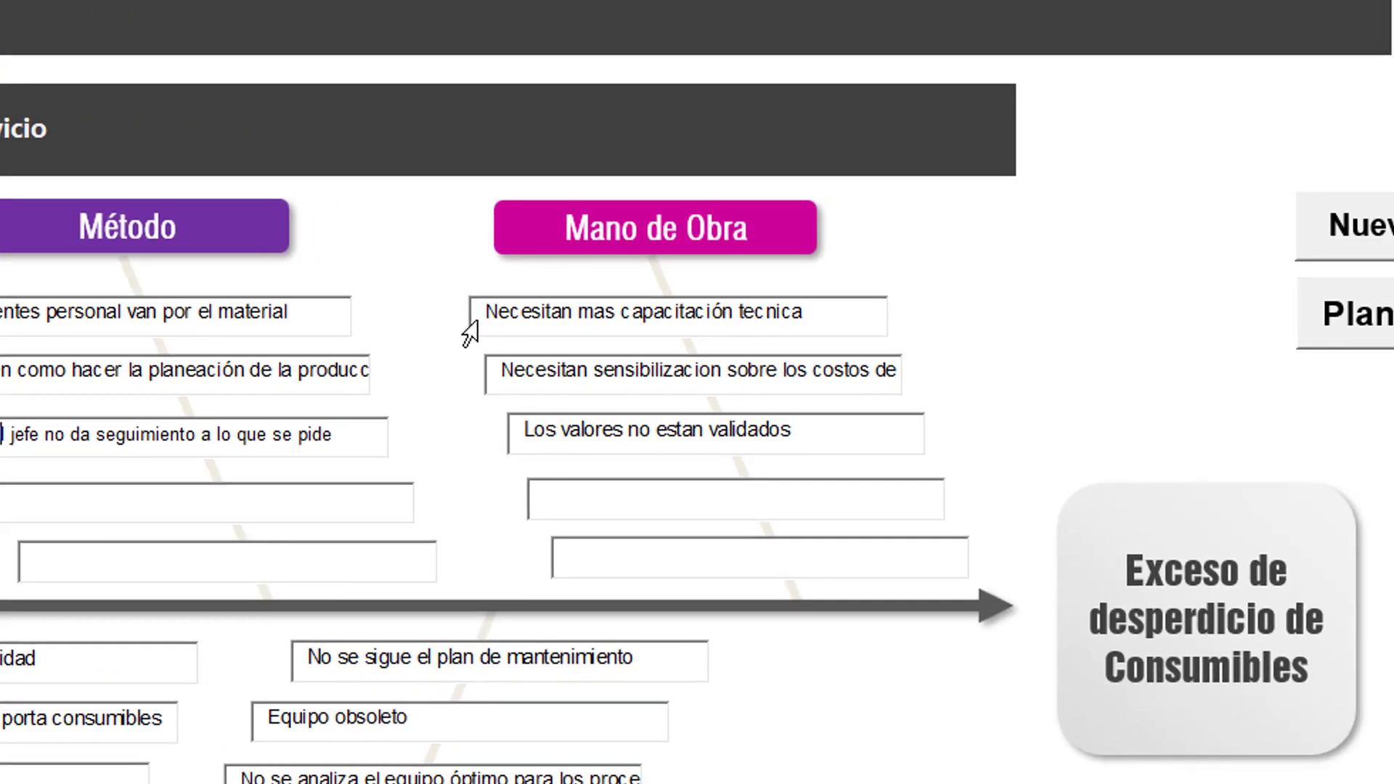
{"action": "left_click", "coordinate": [492, 320]}
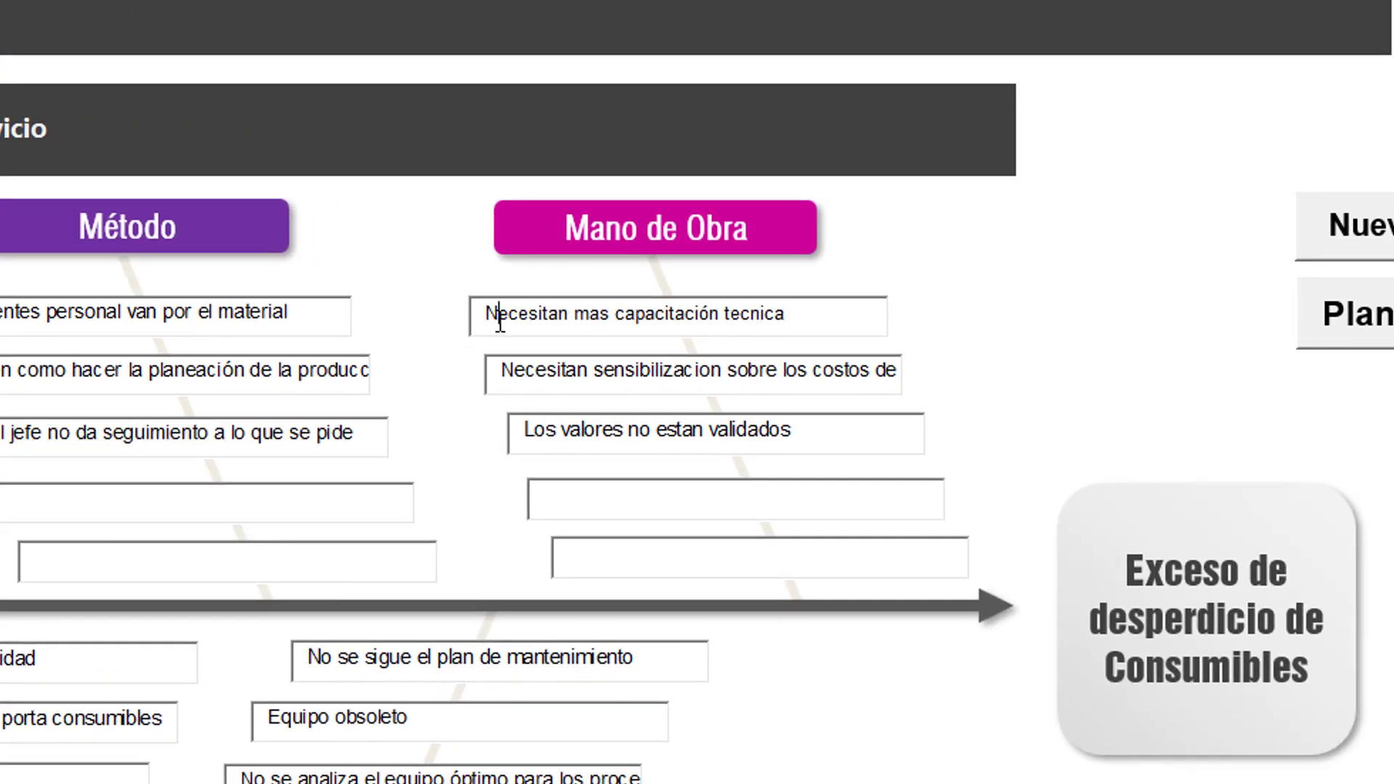
{"action": "left_click", "coordinate": [683, 384]}
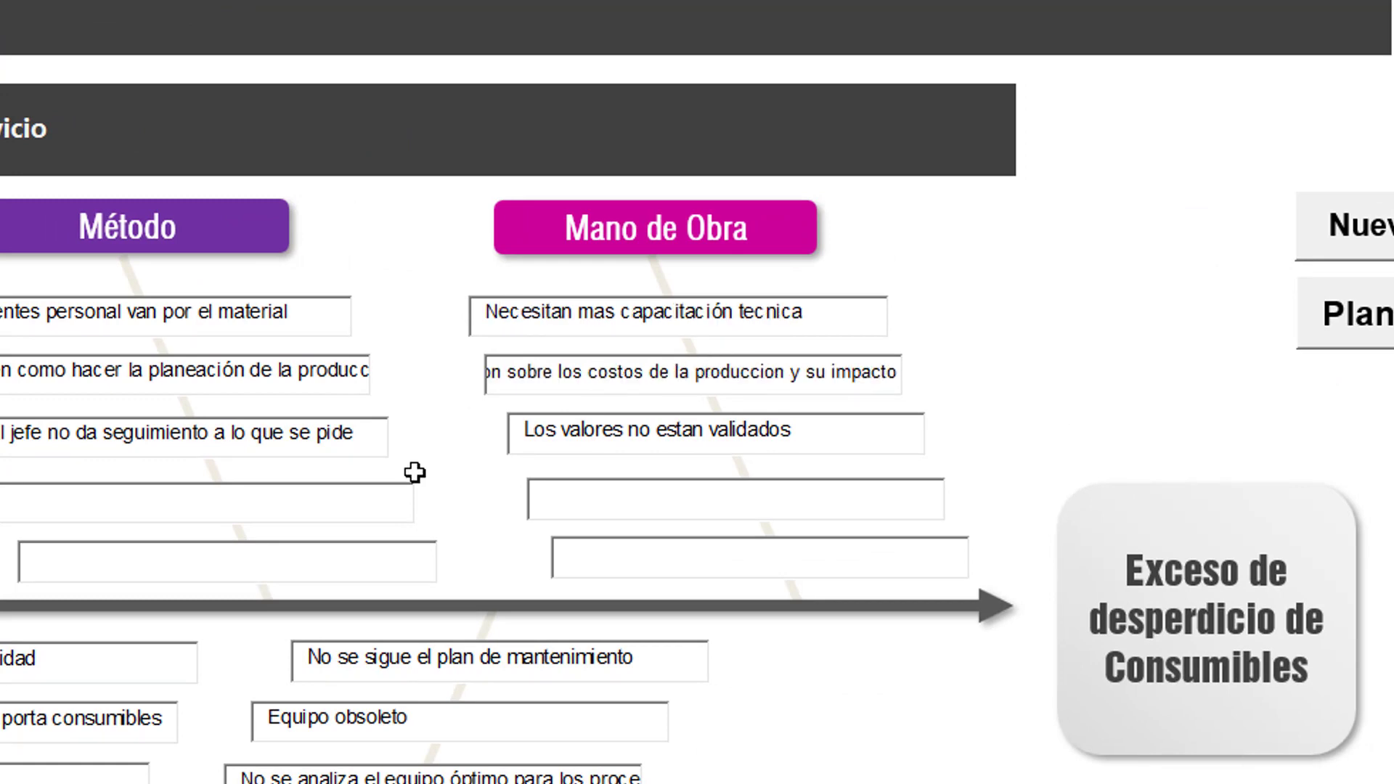
{"action": "left_click", "coordinate": [511, 383]}
{"action": "key", "text": "Right"}
{"action": "key", "text": "Right"}
{"action": "key", "text": "Right"}
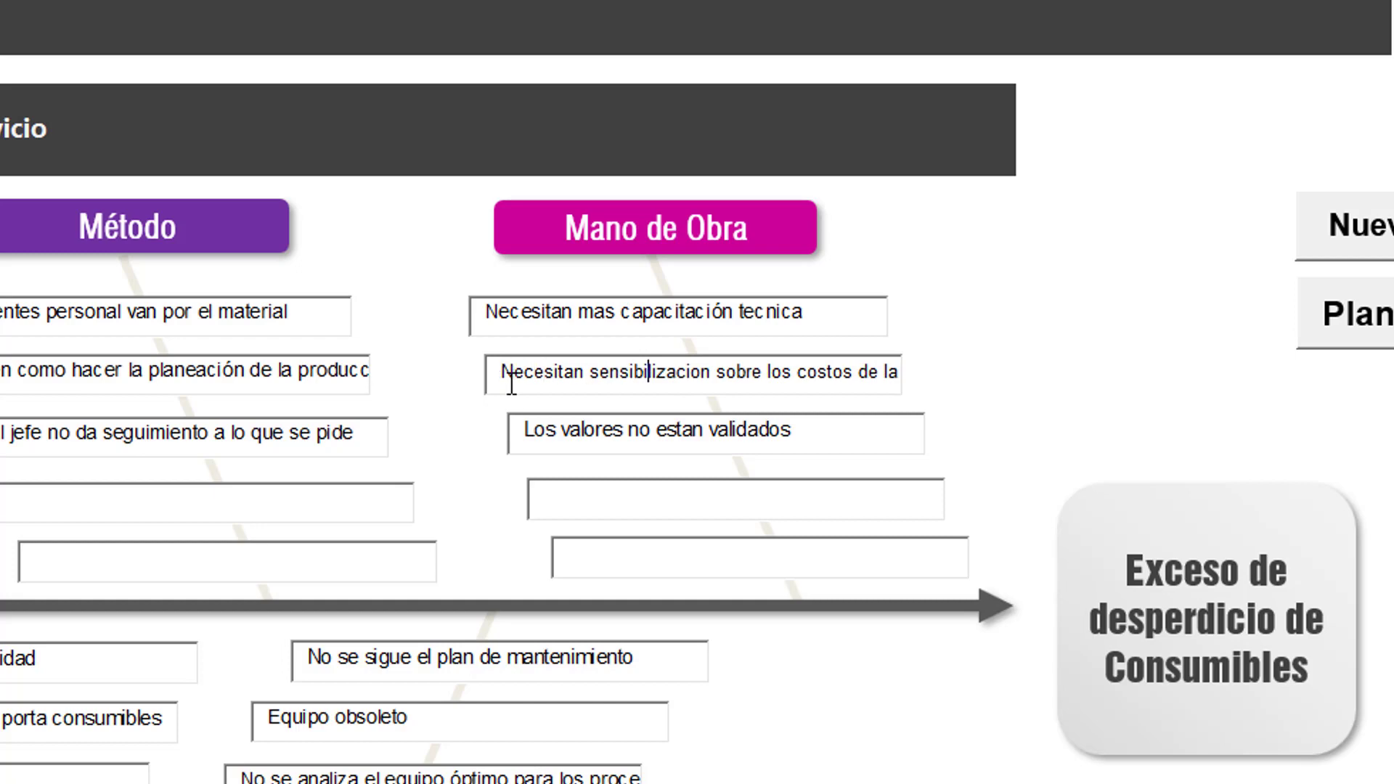
{"action": "key", "text": "Right"}
{"action": "key", "text": "Right"}
{"action": "key", "text": "Right"}
{"action": "key", "text": "Right"}
{"action": "key", "text": "Right"}
{"action": "key", "text": "Right"}
{"action": "key", "text": "End"}
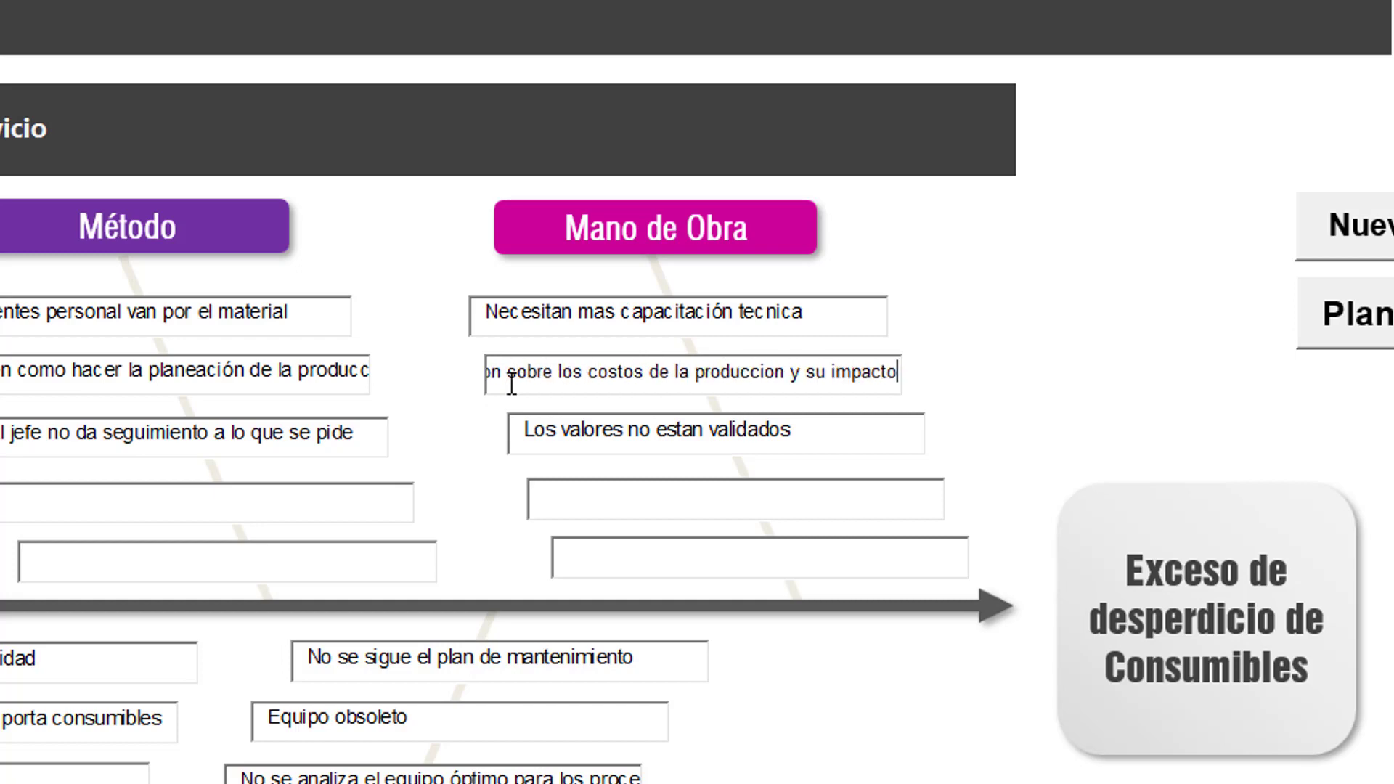
{"action": "left_click", "coordinate": [559, 434]}
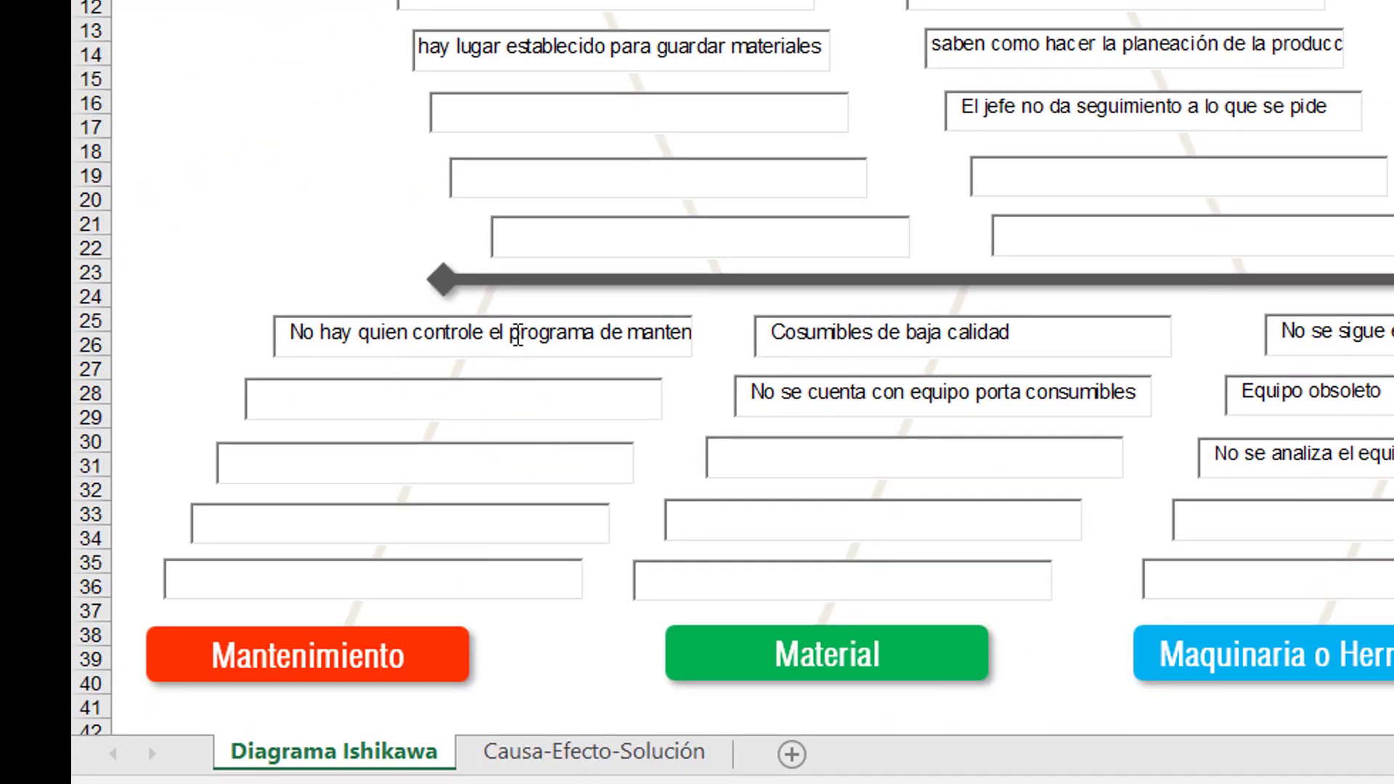
- Review the Mantenimiento and Maquinaria o Herramienta causes, such as 'Cosumibles de baja calidad'
{"action": "left_click", "coordinate": [508, 334]}
{"action": "key", "text": "End"}
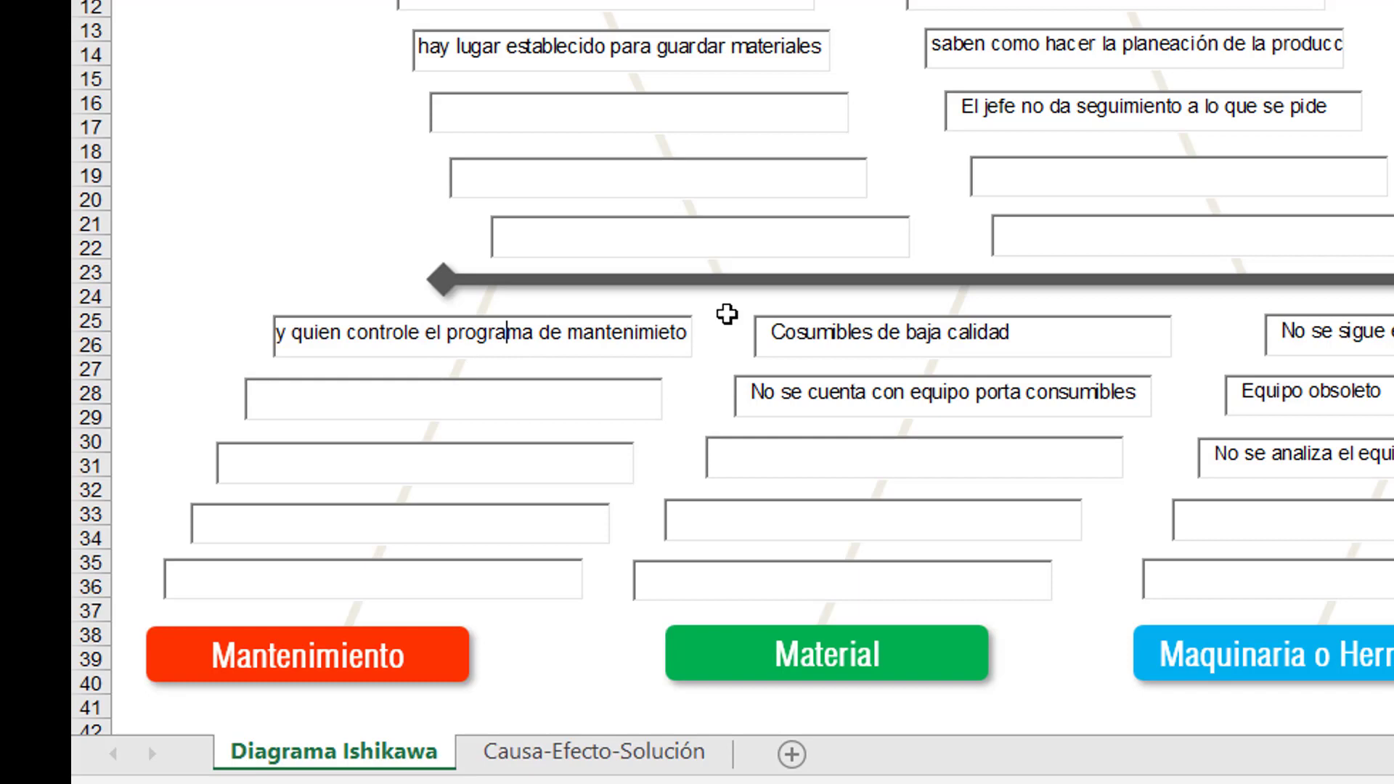
{"action": "triple_click", "coordinate": [770, 334]}
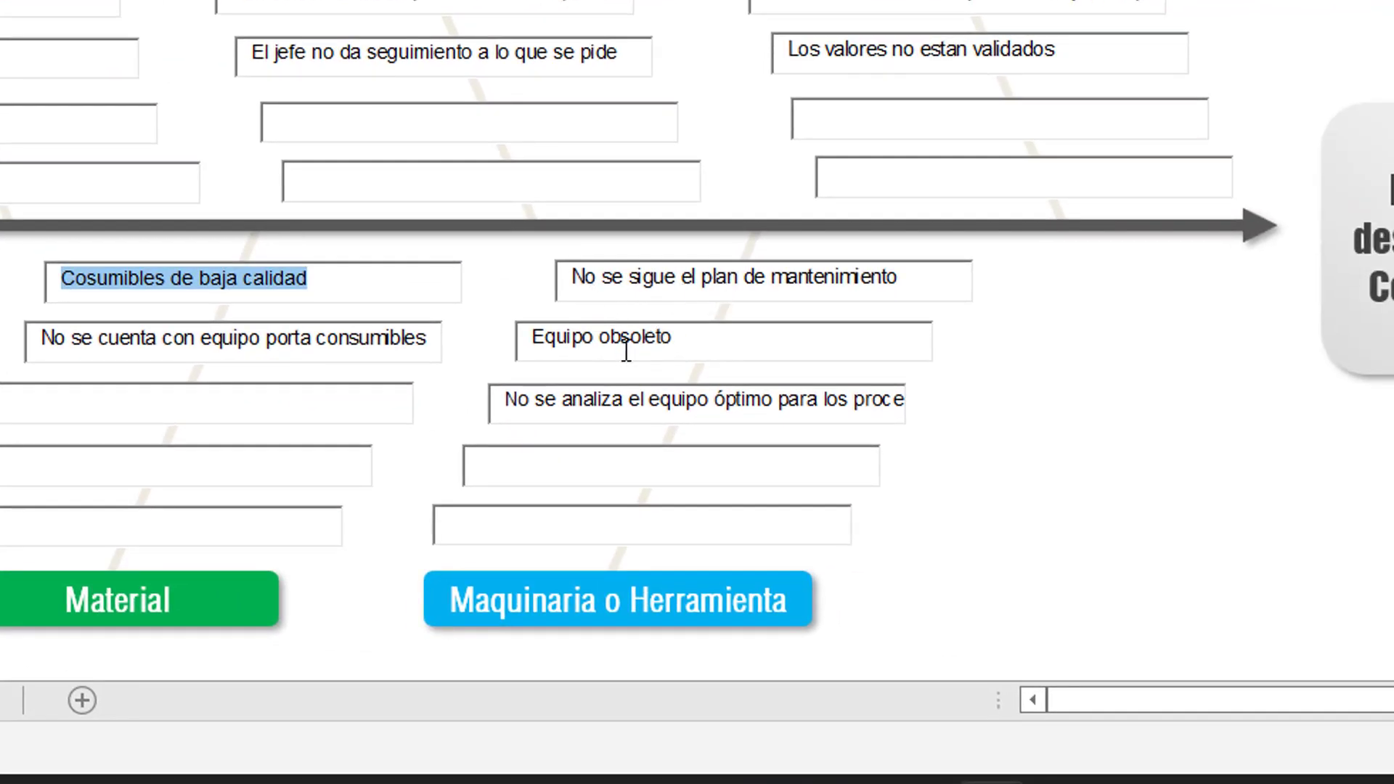
{"action": "left_click", "coordinate": [551, 400]}
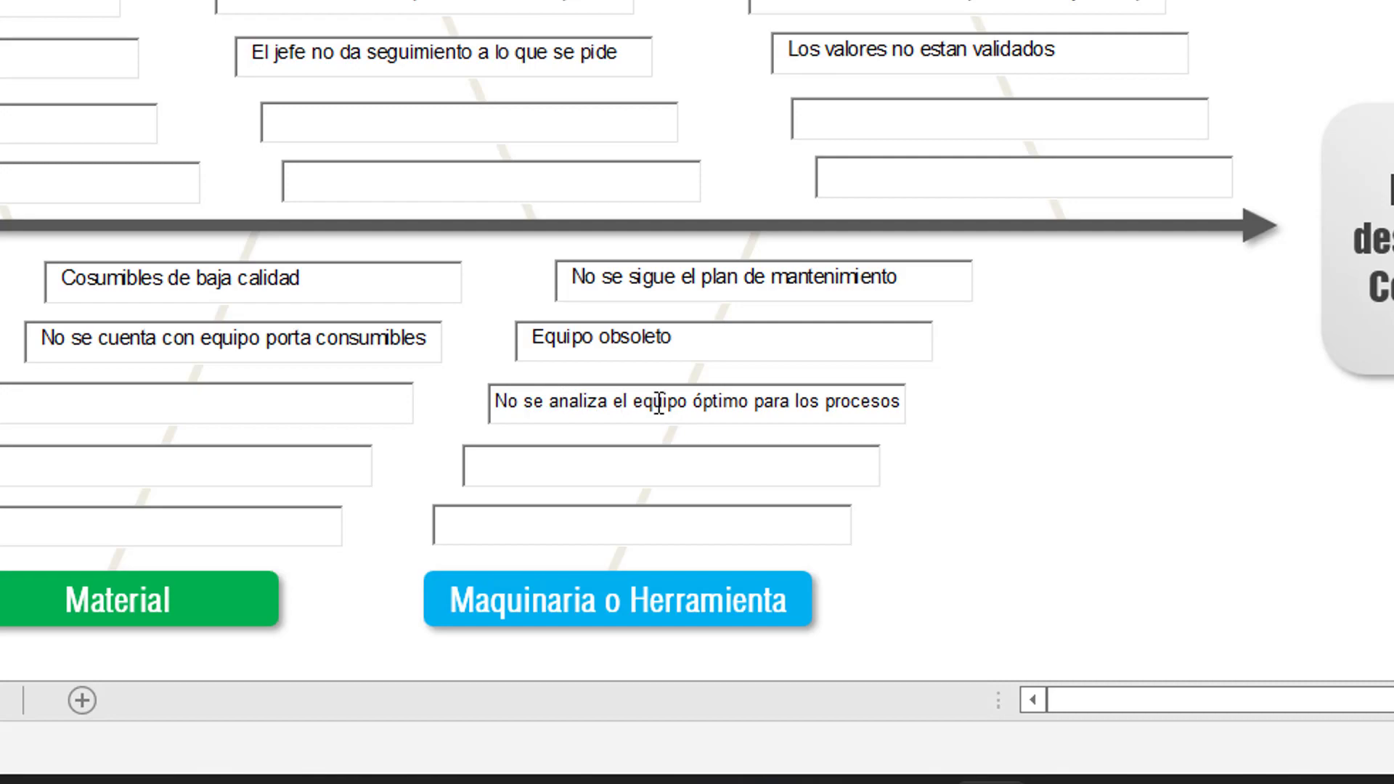
{"action": "left_click", "coordinate": [686, 403]}
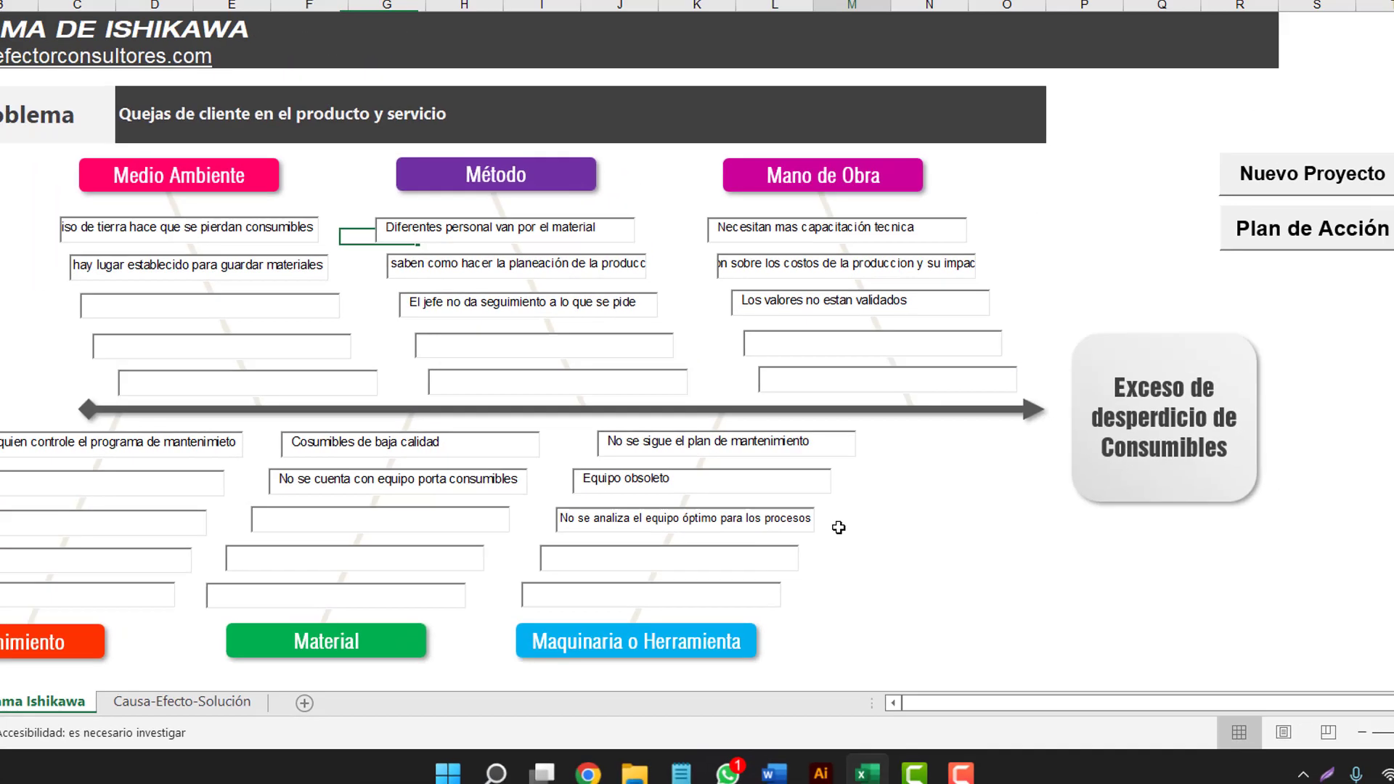
{"action": "left_click", "coordinate": [842, 557]}
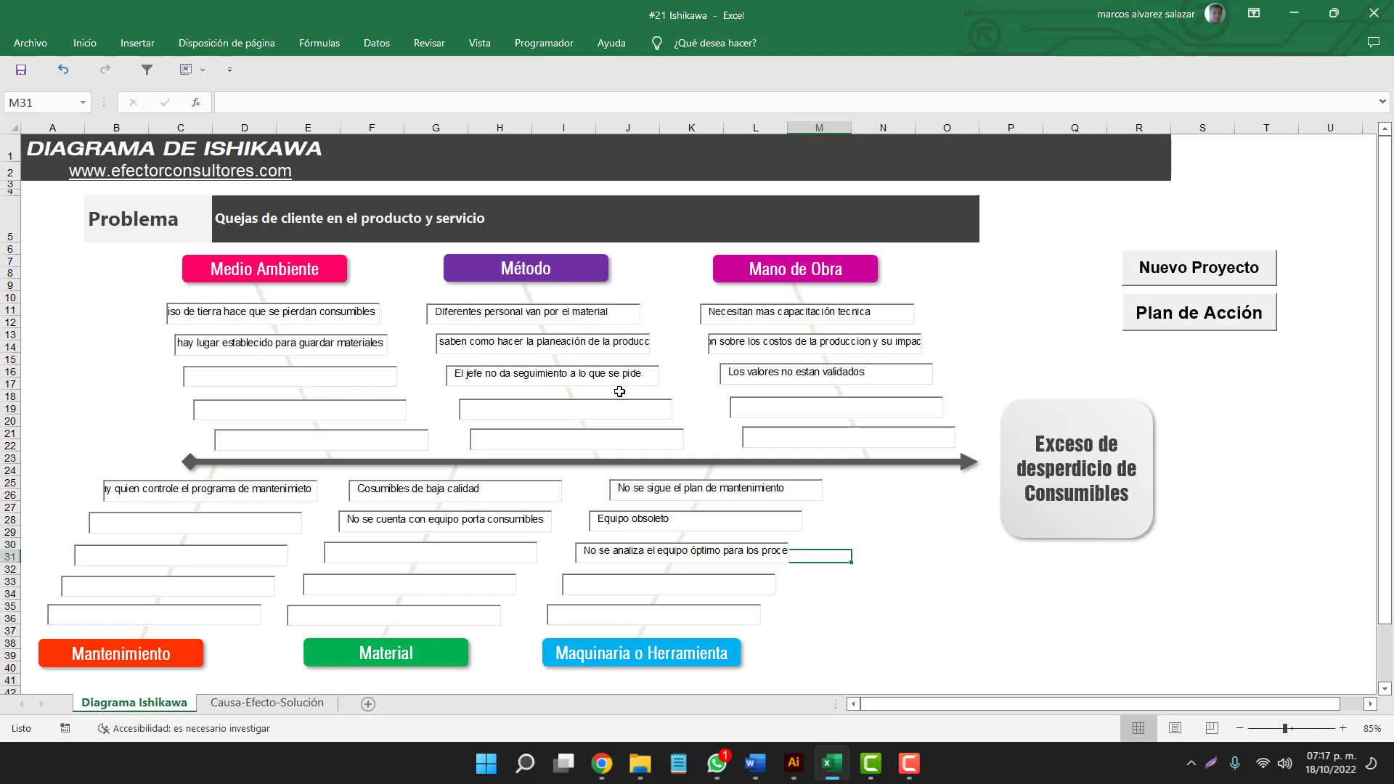
{"action": "left_click", "coordinate": [193, 313]}
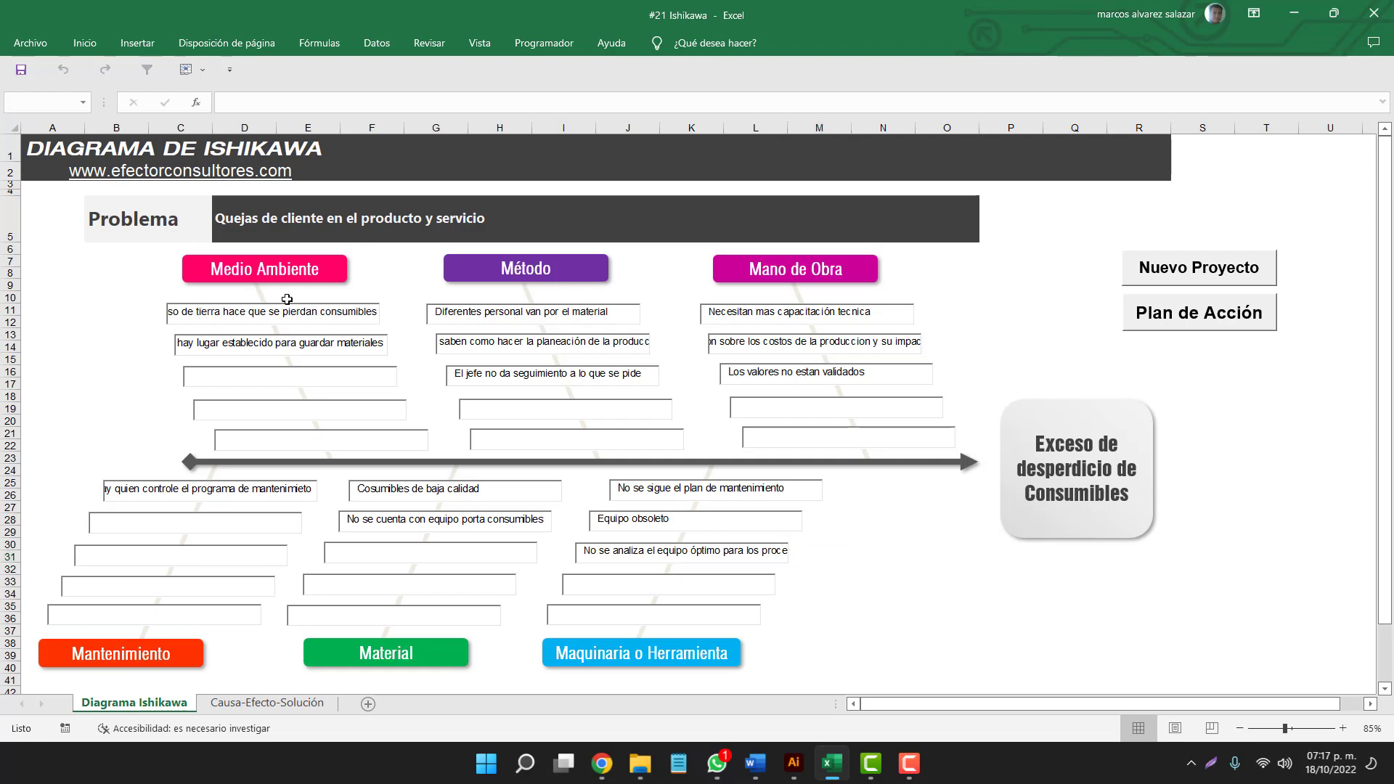
{"action": "left_click", "coordinate": [444, 313]}
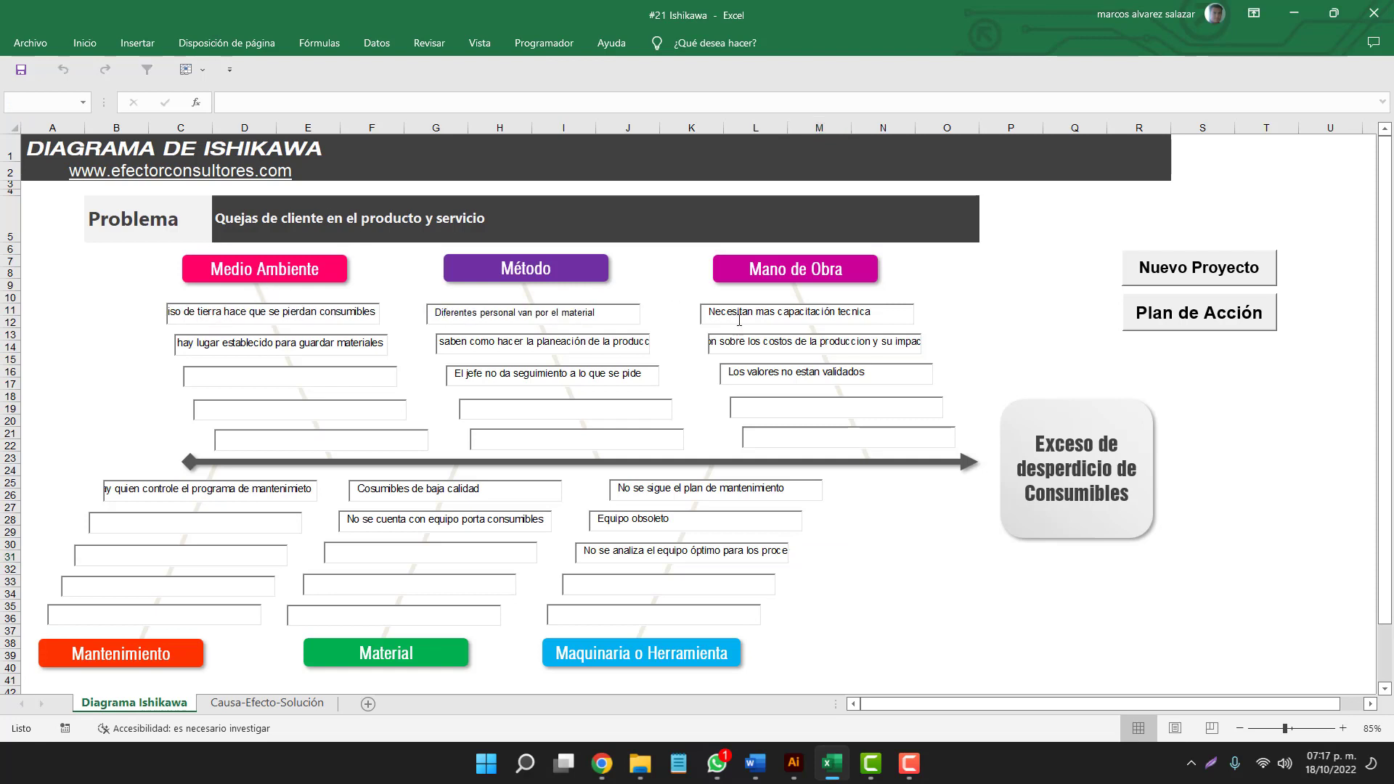
- On the Causa-Efecto-Solución sheet, inspect Medio Ambiente problems B2–B6 and the first Causa, Efecto and Solución cells
{"action": "left_click", "coordinate": [1166, 327]}
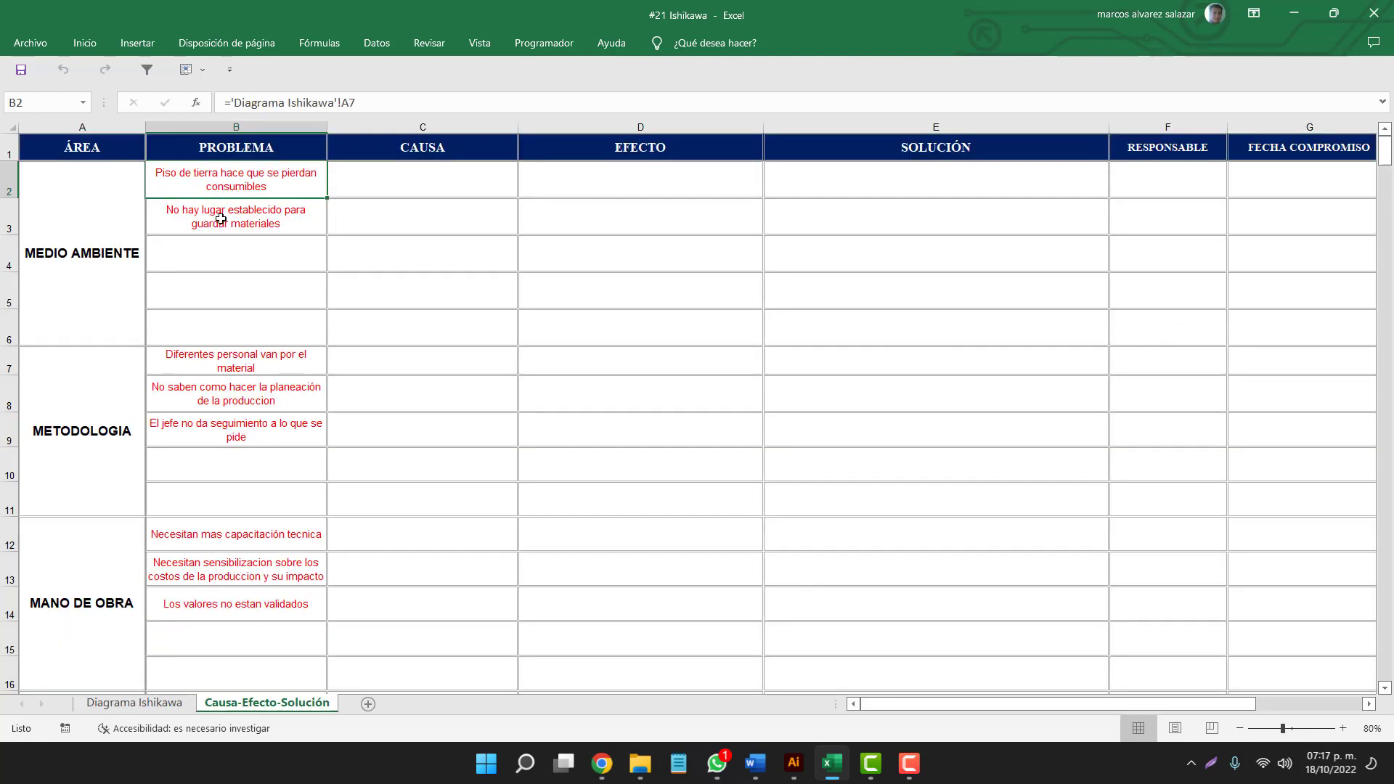
{"action": "left_click", "coordinate": [118, 261]}
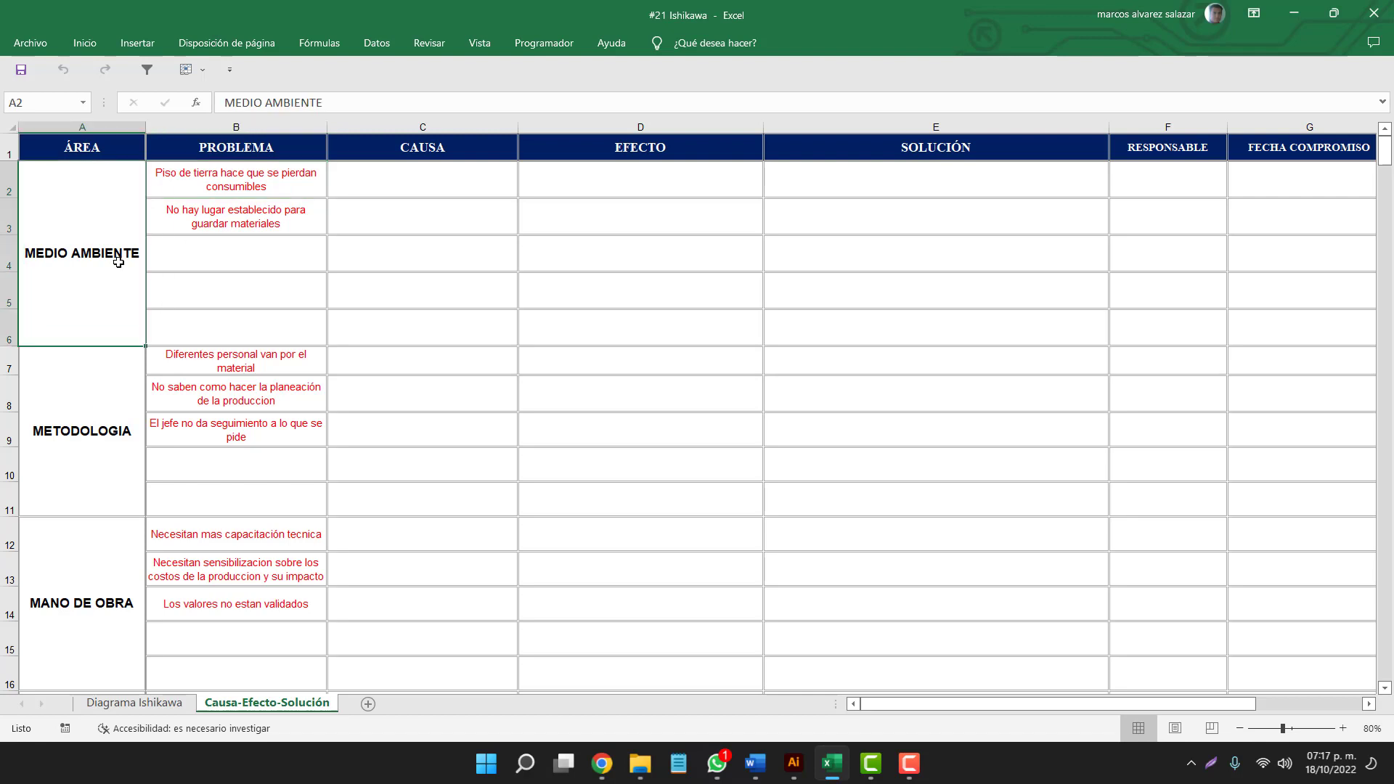
{"action": "left_click_drag", "start_coordinate": [200, 181], "coordinate": [191, 315]}
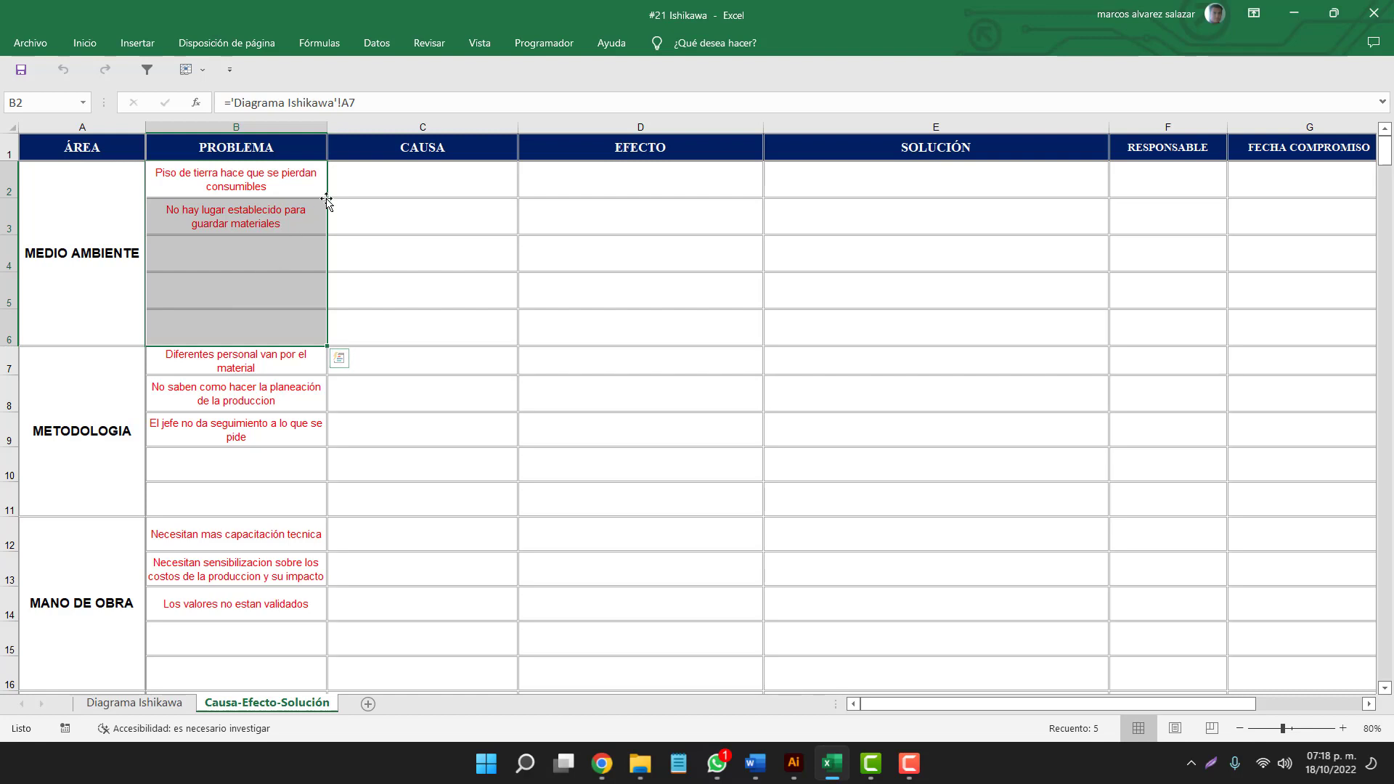
{"action": "left_click", "coordinate": [290, 186]}
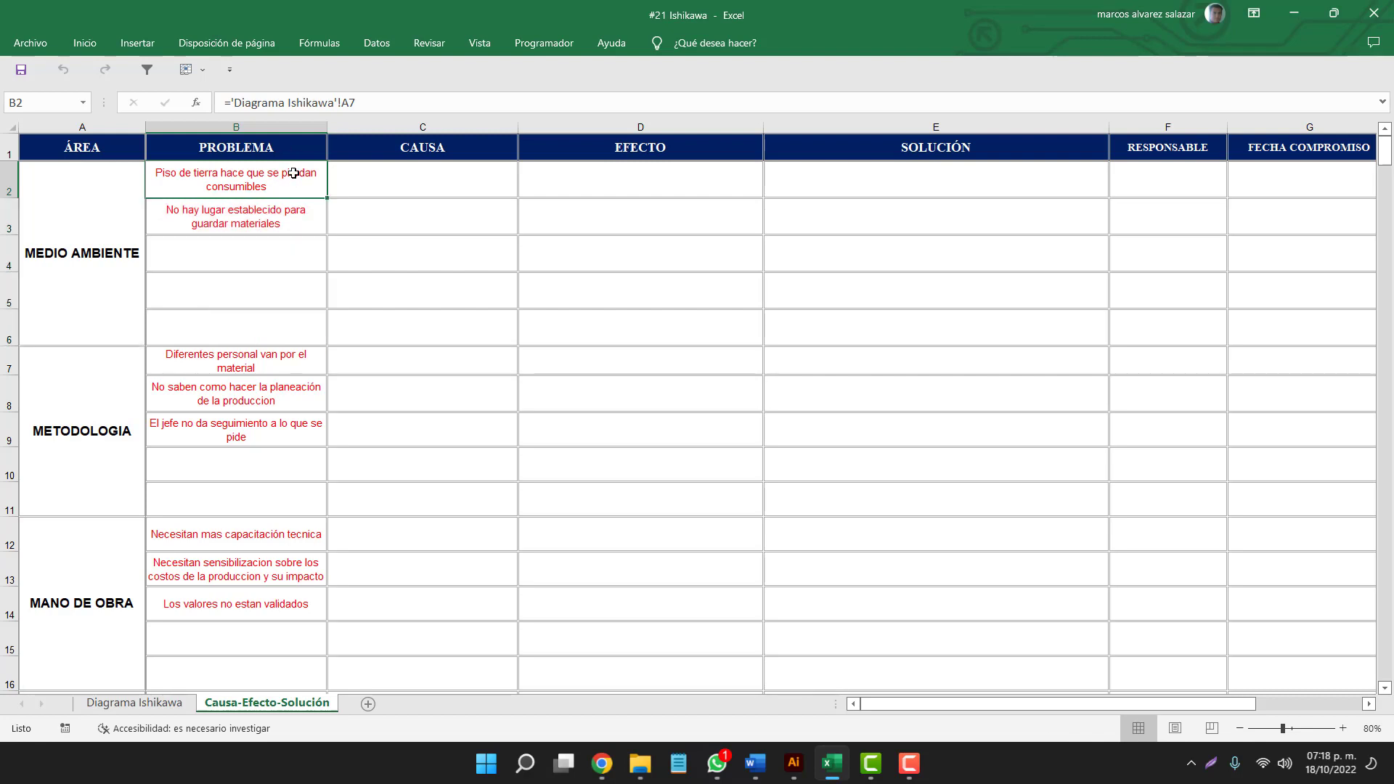
{"action": "left_click", "coordinate": [378, 181]}
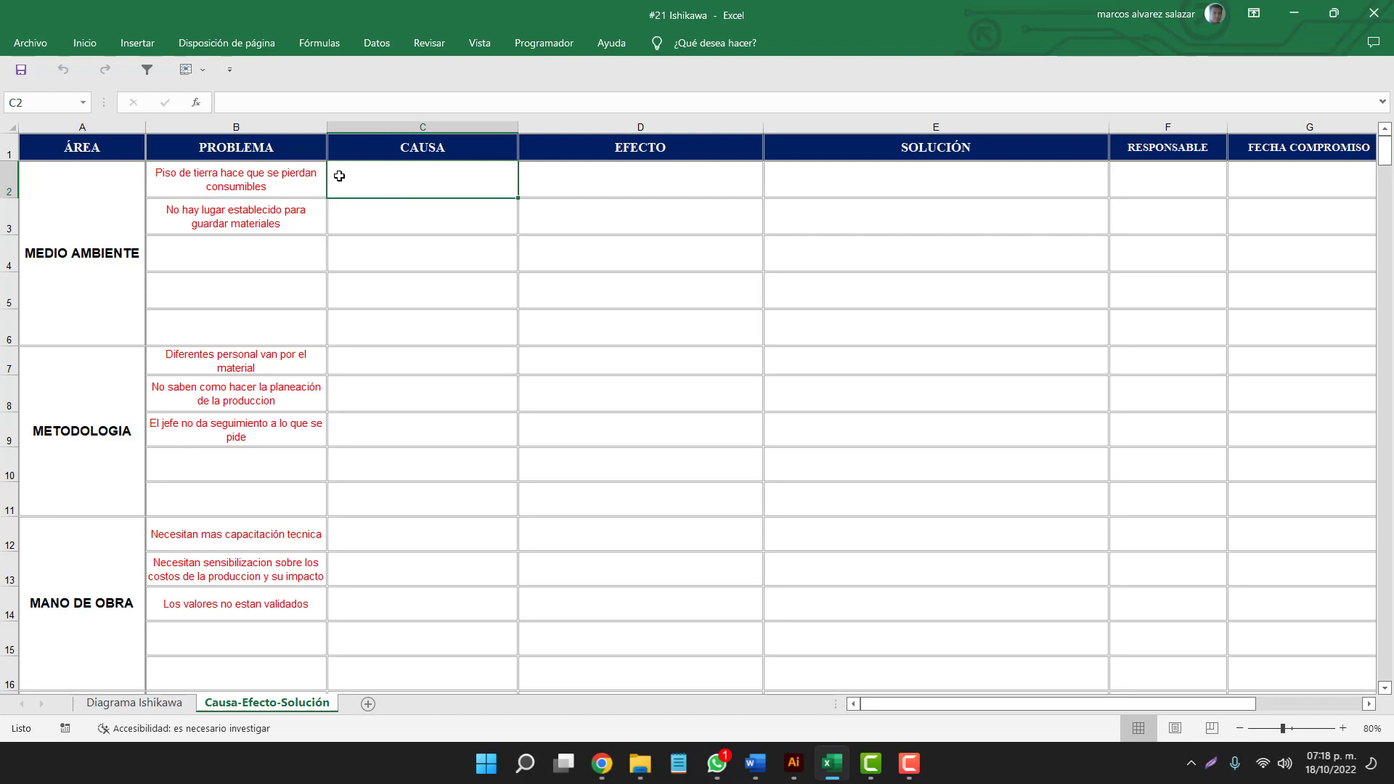
{"action": "left_click", "coordinate": [309, 178]}
{"action": "left_click", "coordinate": [374, 183]}
{"action": "left_click", "coordinate": [631, 193]}
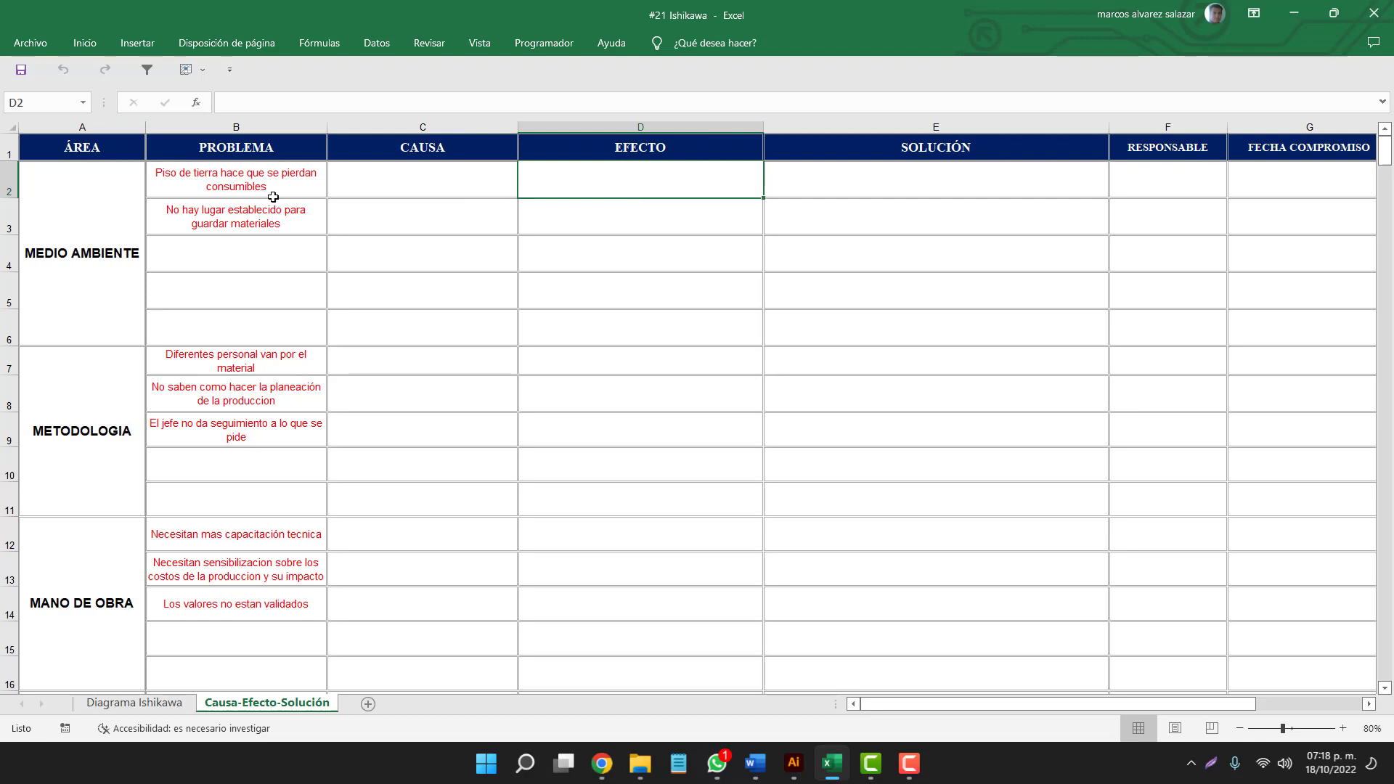
{"action": "left_click", "coordinate": [787, 178]}
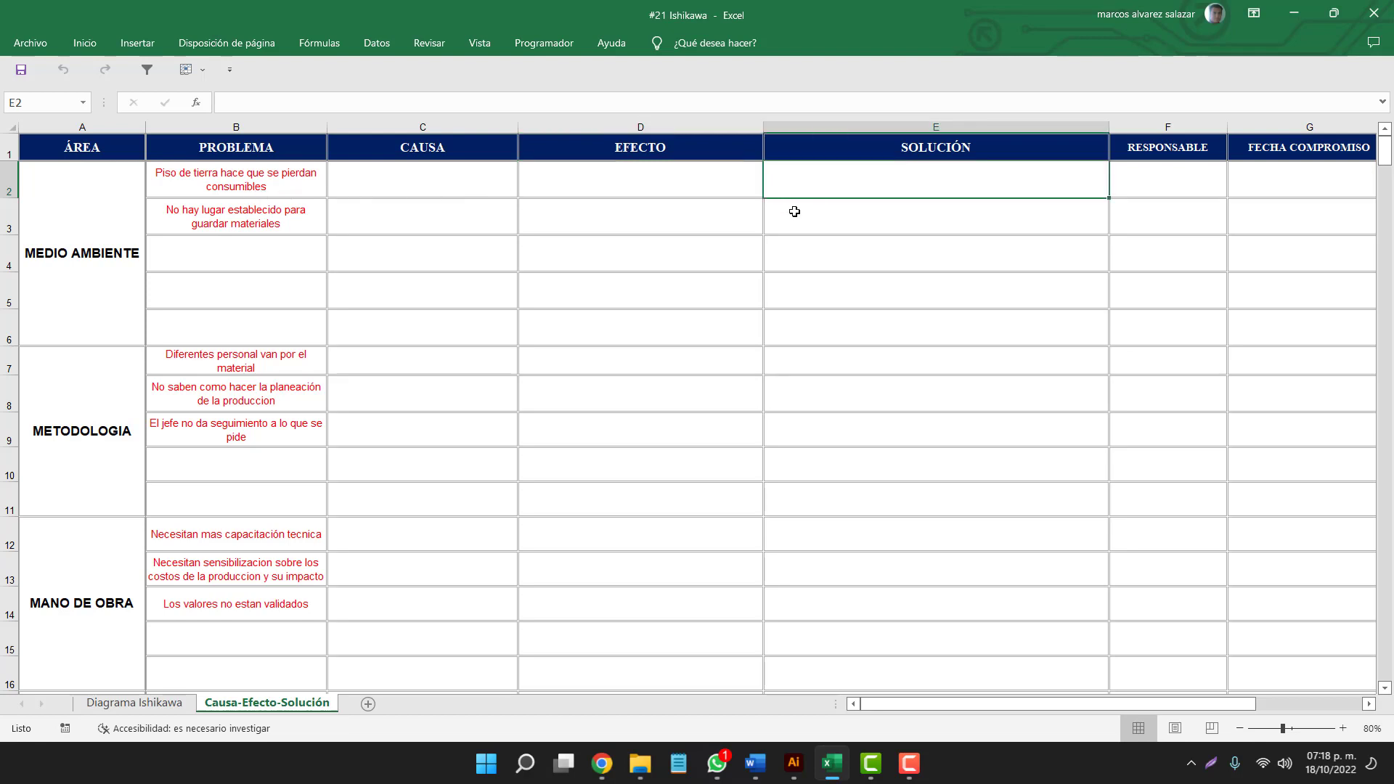
- Check the RESPONSABLE, FECHA COMPROMISO and 60% AVANCE values, then scan the PROBLEMA list to row 29
{"action": "key", "text": "Right"}
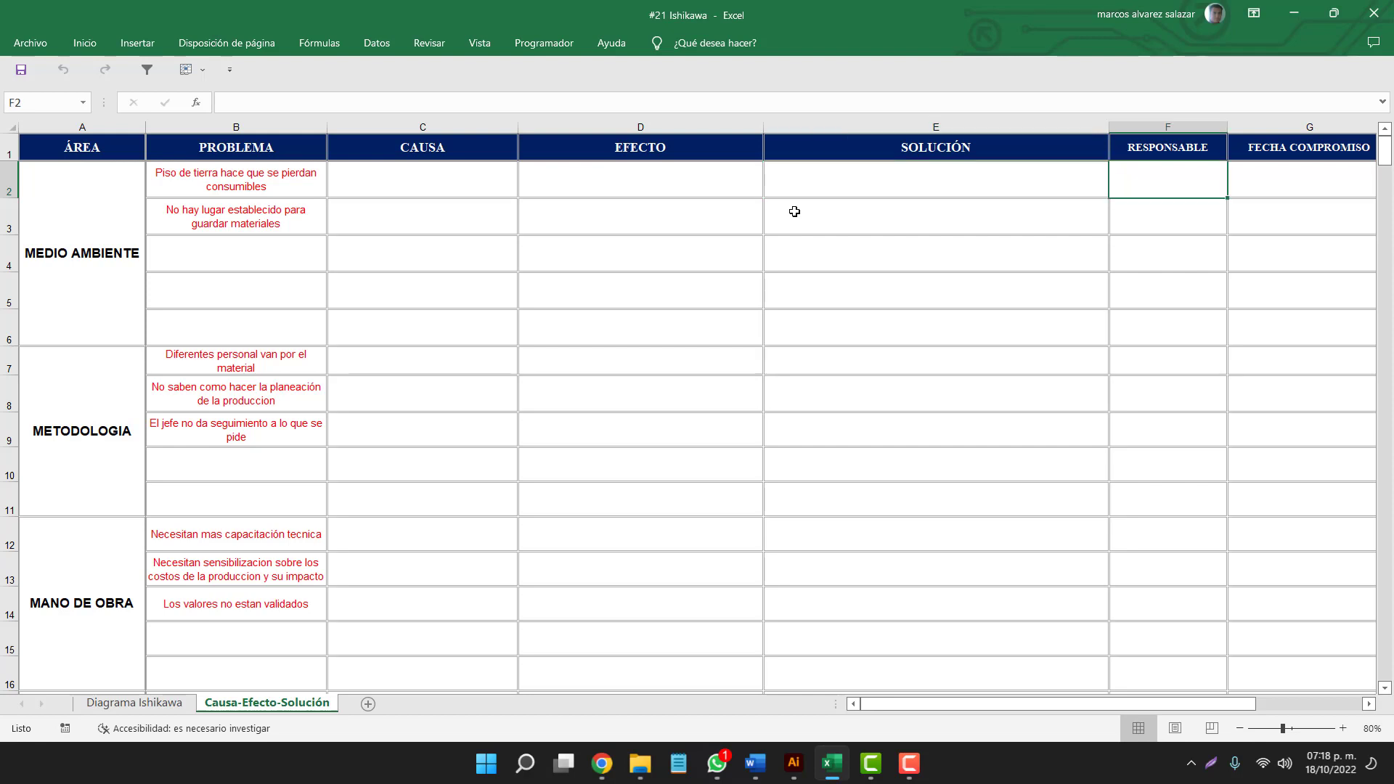
{"action": "key", "text": "Right"}
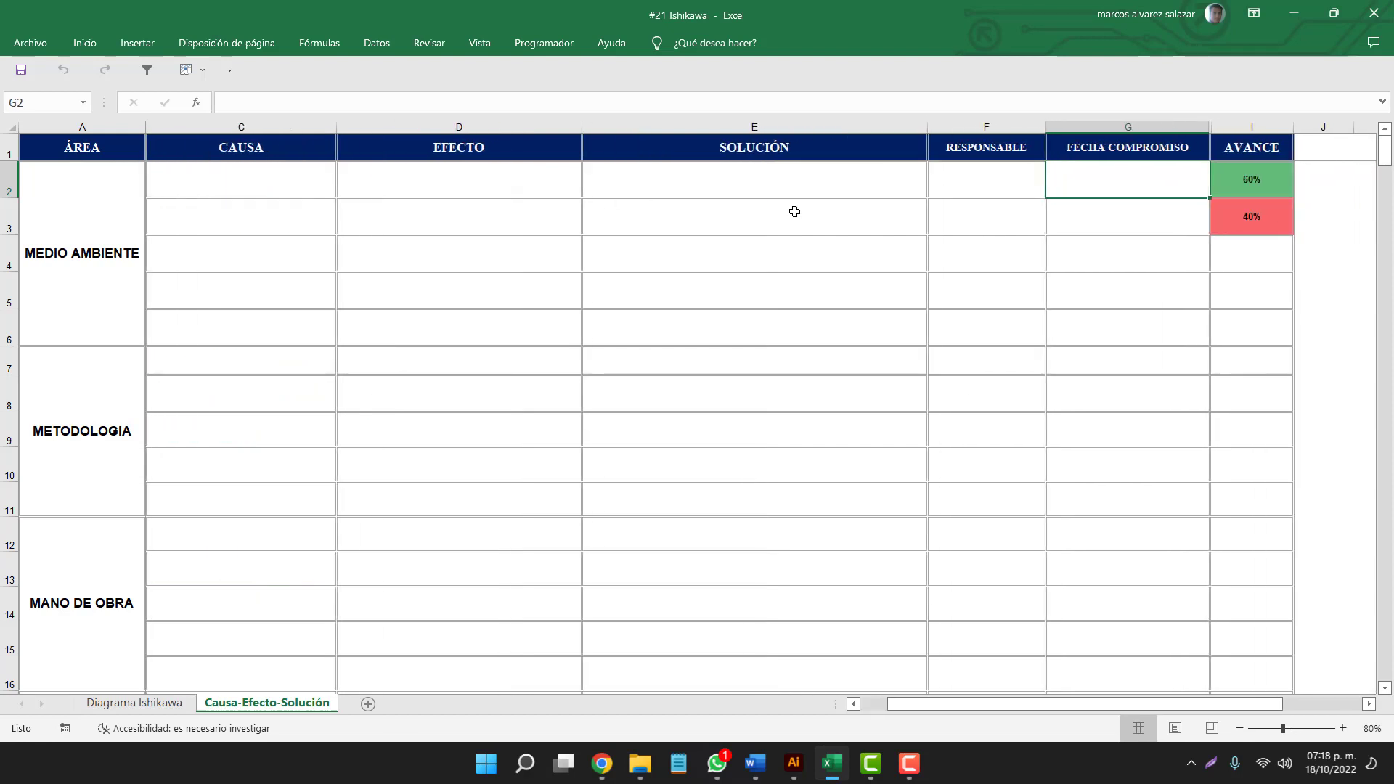
{"action": "key", "text": "Right"}
{"action": "key", "text": "Left"}
{"action": "key", "text": "Right"}
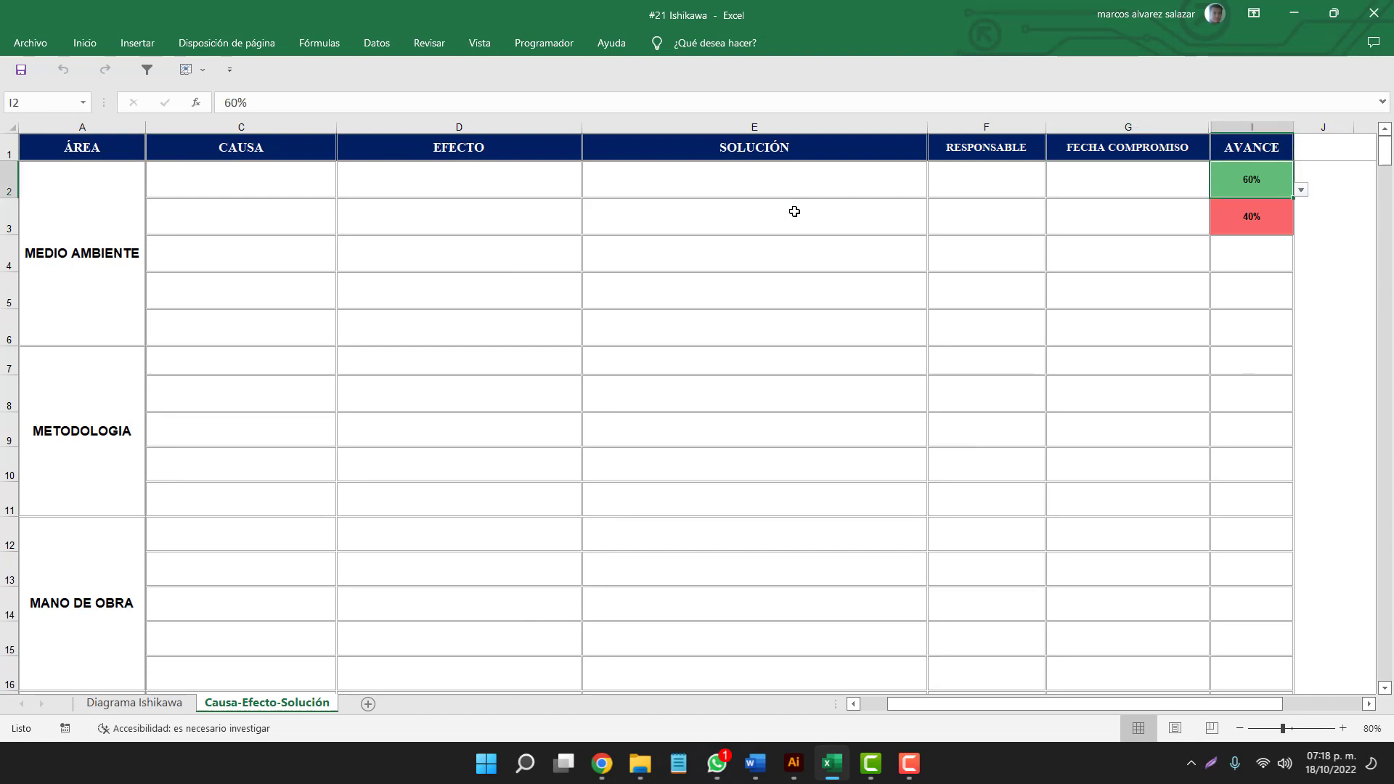
{"action": "key", "text": "Home"}
{"action": "key", "text": "Right"}
{"action": "key", "text": "Down"}
{"action": "key", "text": "Down"}
{"action": "key", "text": "Down"}
{"action": "key", "text": "Down"}
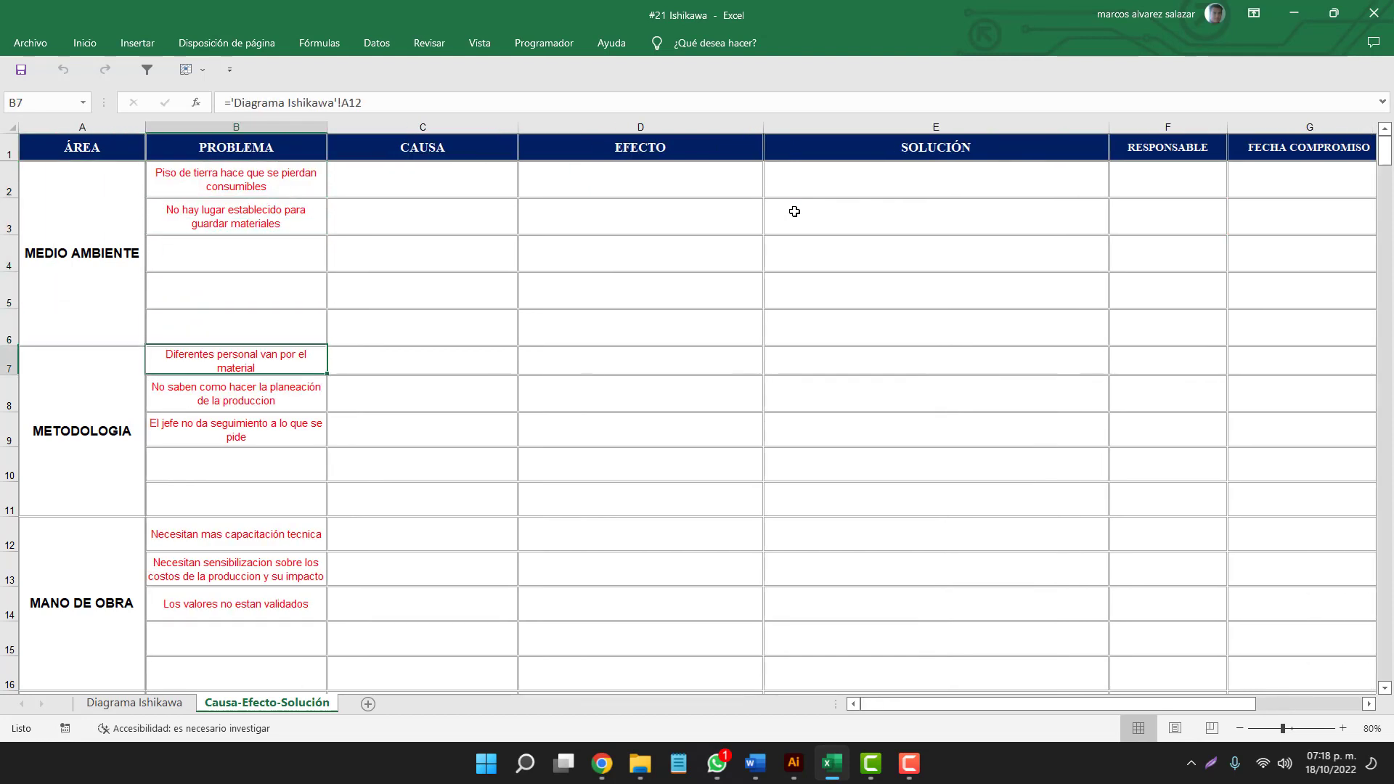
{"action": "key", "text": "Down"}
{"action": "key", "text": "Down"}
{"action": "key", "text": "Down"}
{"action": "key", "text": "Down"}
{"action": "key", "text": "Down"}
{"action": "key", "text": "Down"}
{"action": "key", "text": "Down"}
{"action": "key", "text": "Down"}
{"action": "key", "text": "Down"}
{"action": "key", "text": "Down"}
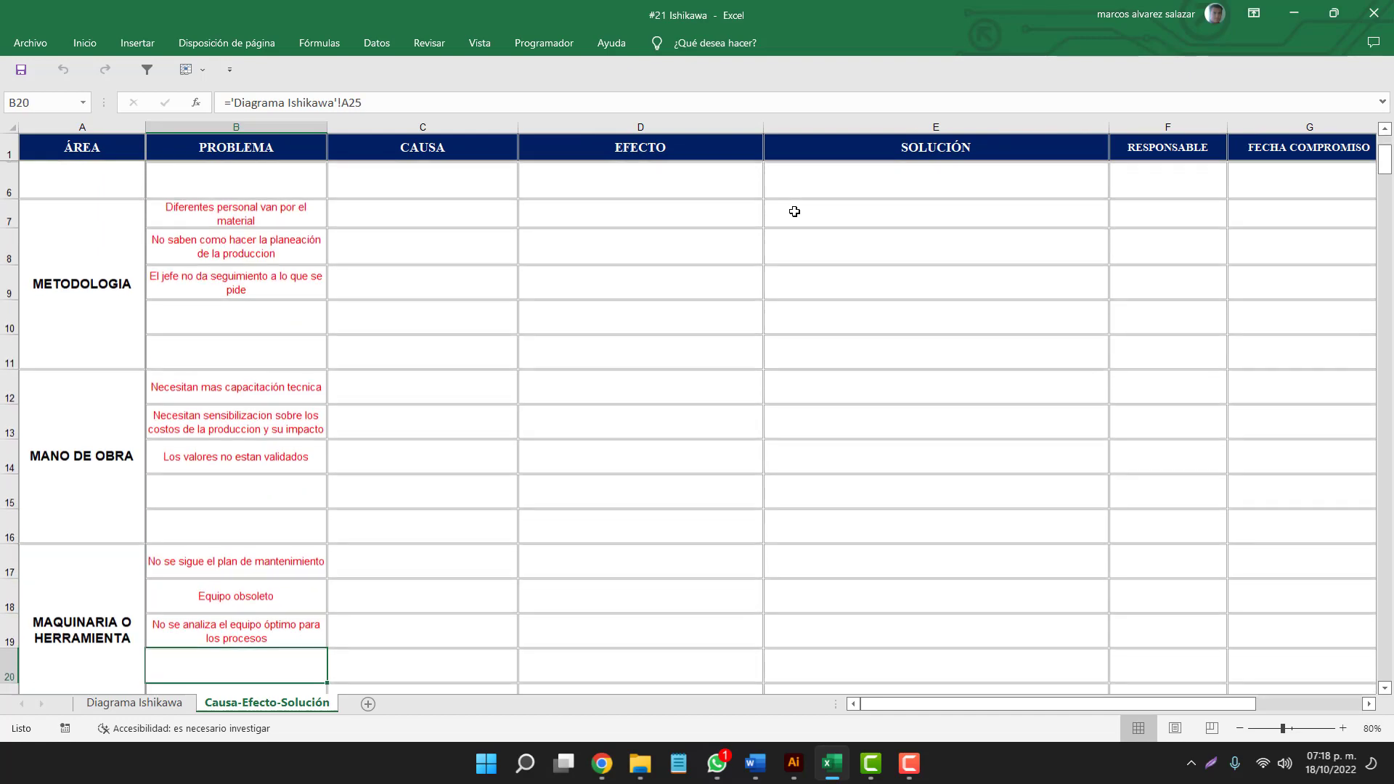
{"action": "key", "text": "Down"}
{"action": "key", "text": "Down"}
{"action": "key", "text": "Down"}
{"action": "key", "text": "Down"}
{"action": "key", "text": "Down"}
{"action": "key", "text": "Down"}
{"action": "key", "text": "Down"}
{"action": "key", "text": "Down"}
{"action": "key", "text": "Down"}
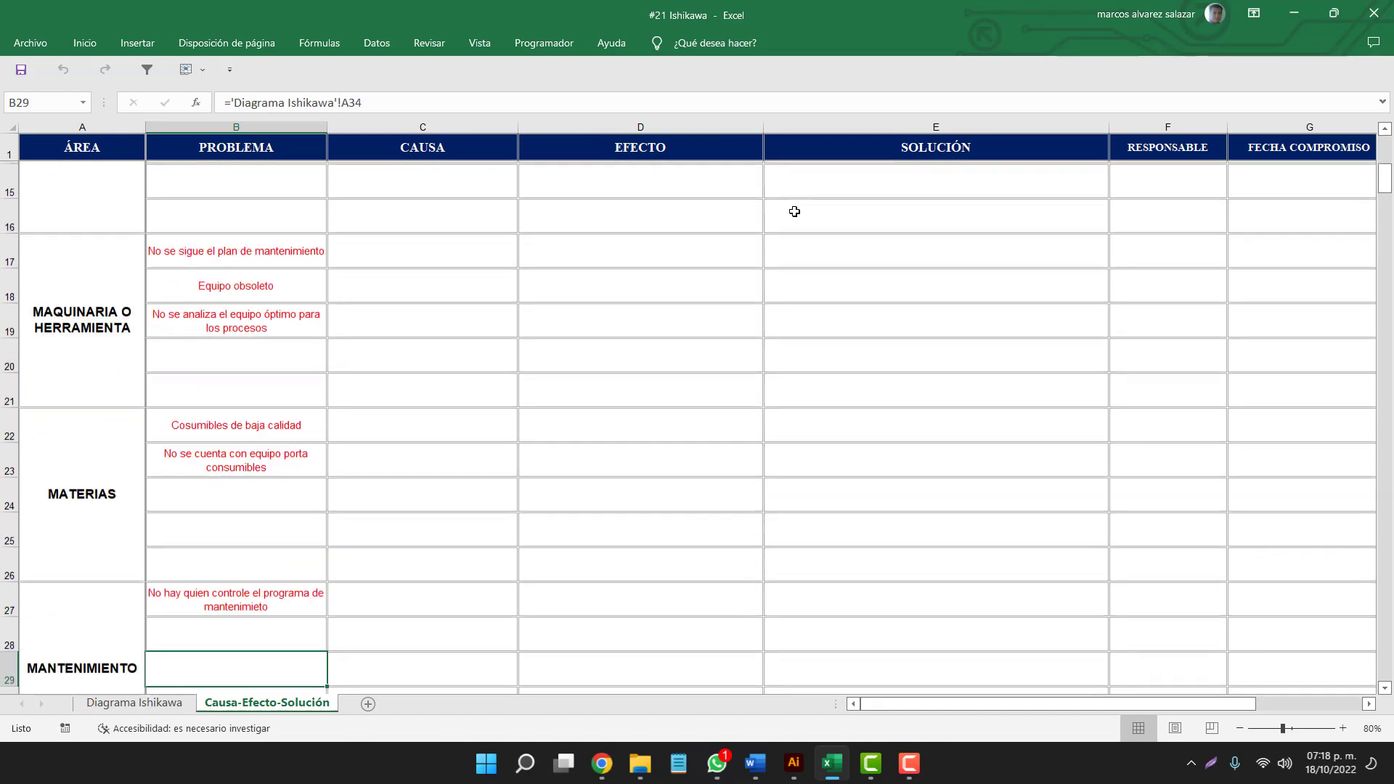
{"action": "key", "text": "Down"}
{"action": "key", "text": "Down"}
{"action": "key", "text": "Down"}
{"action": "key", "text": "Down"}
{"action": "key", "text": "Up"}
{"action": "key", "text": "Up"}
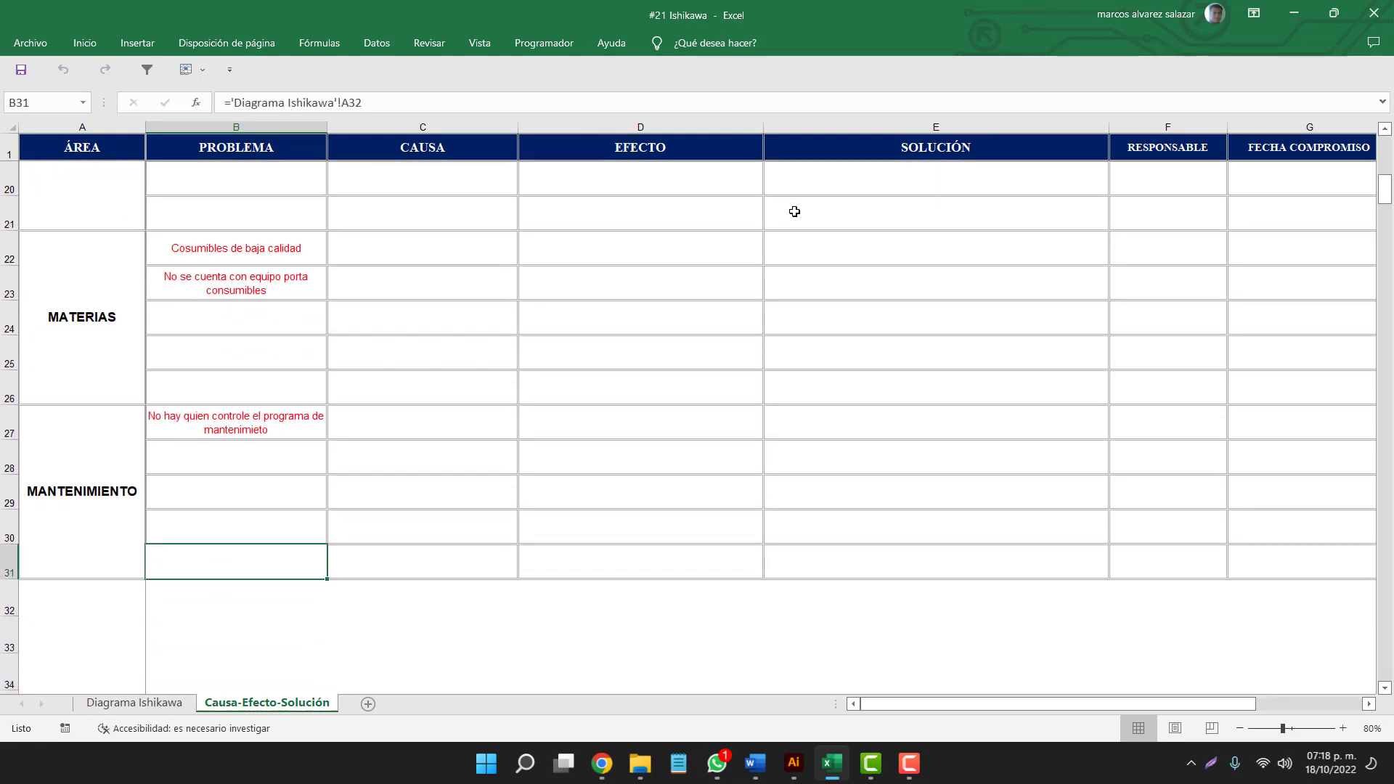
{"action": "key", "text": "Up"}
{"action": "key", "text": "Up"}
{"action": "key", "text": "Up"}
{"action": "key", "text": "Up"}
{"action": "key", "text": "Up"}
{"action": "key", "text": "Up"}
{"action": "key", "text": "Up"}
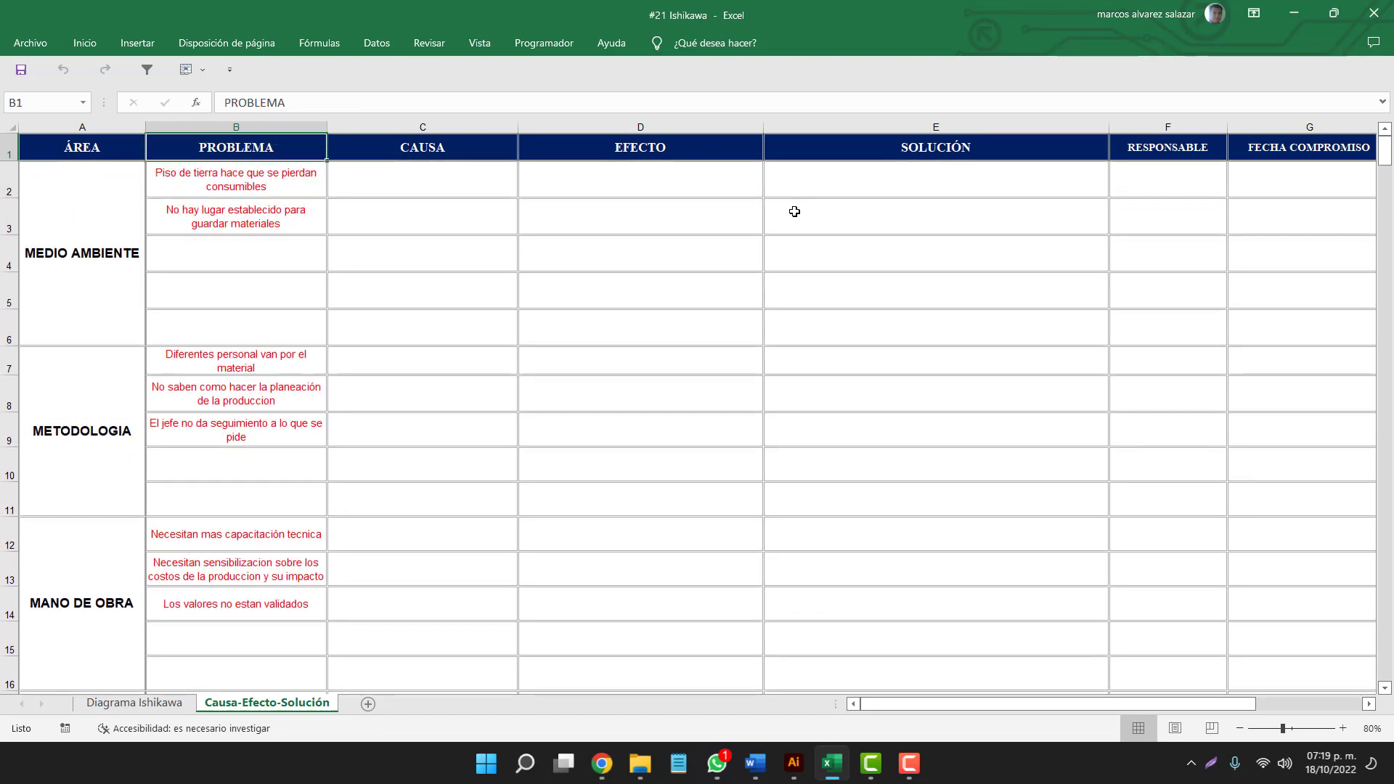
- Recheck the 60% AVANCE value, then return to the Diagrama Ishikawa sheet
{"action": "key", "text": "Right"}
{"action": "key", "text": "Right"}
{"action": "key", "text": "Right"}
{"action": "key", "text": "Right"}
{"action": "key", "text": "Left"}
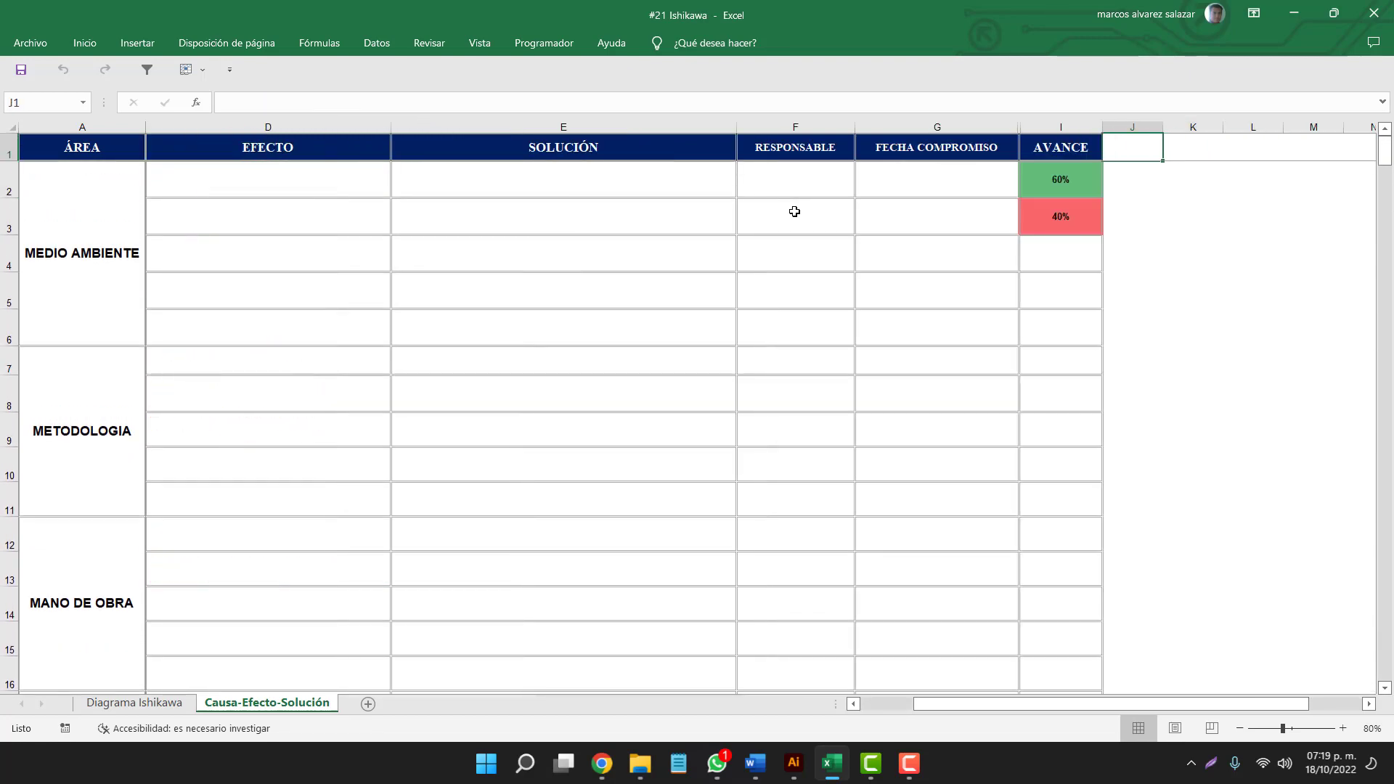
{"action": "key", "text": "Left"}
{"action": "key", "text": "Down"}
{"action": "key", "text": "Left"}
{"action": "key", "text": "Left"}
{"action": "key", "text": "Left"}
{"action": "key", "text": "Left"}
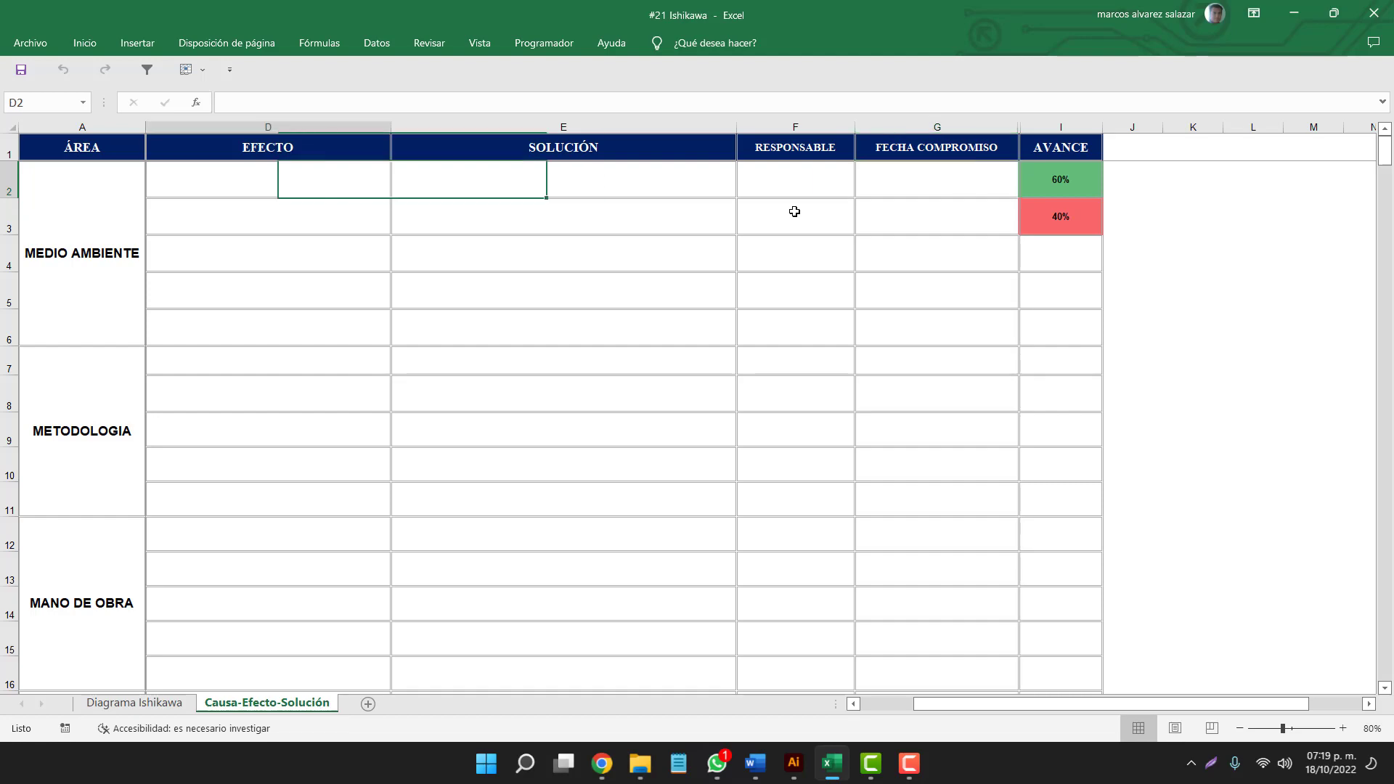
{"action": "key", "text": "Left"}
{"action": "key", "text": "Left"}
{"action": "key", "text": "Left"}
{"action": "key", "text": "ctrl+Page_Up"}
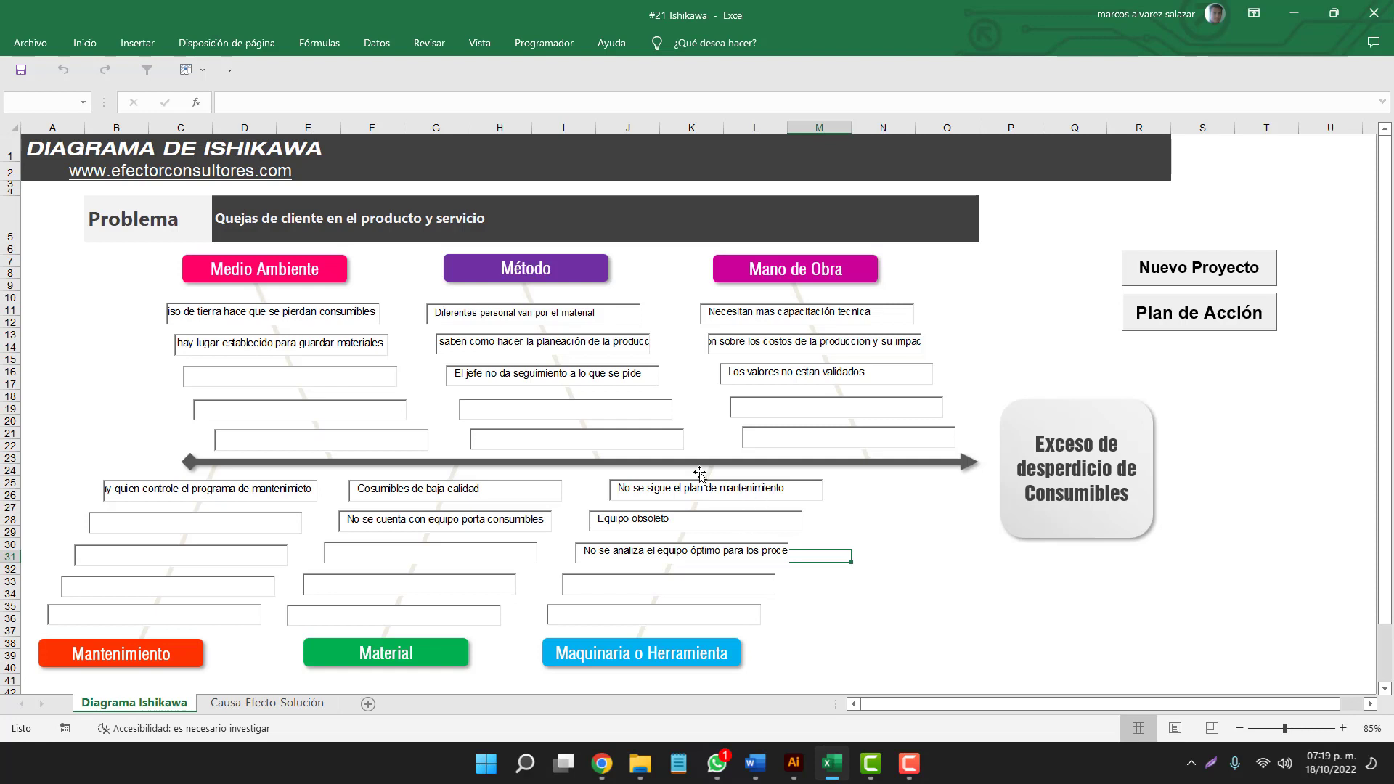
- Clear every cause entry from the Ishikawa diagram with the Nuevo Proyecto button
{"action": "left_click", "coordinate": [1188, 267]}
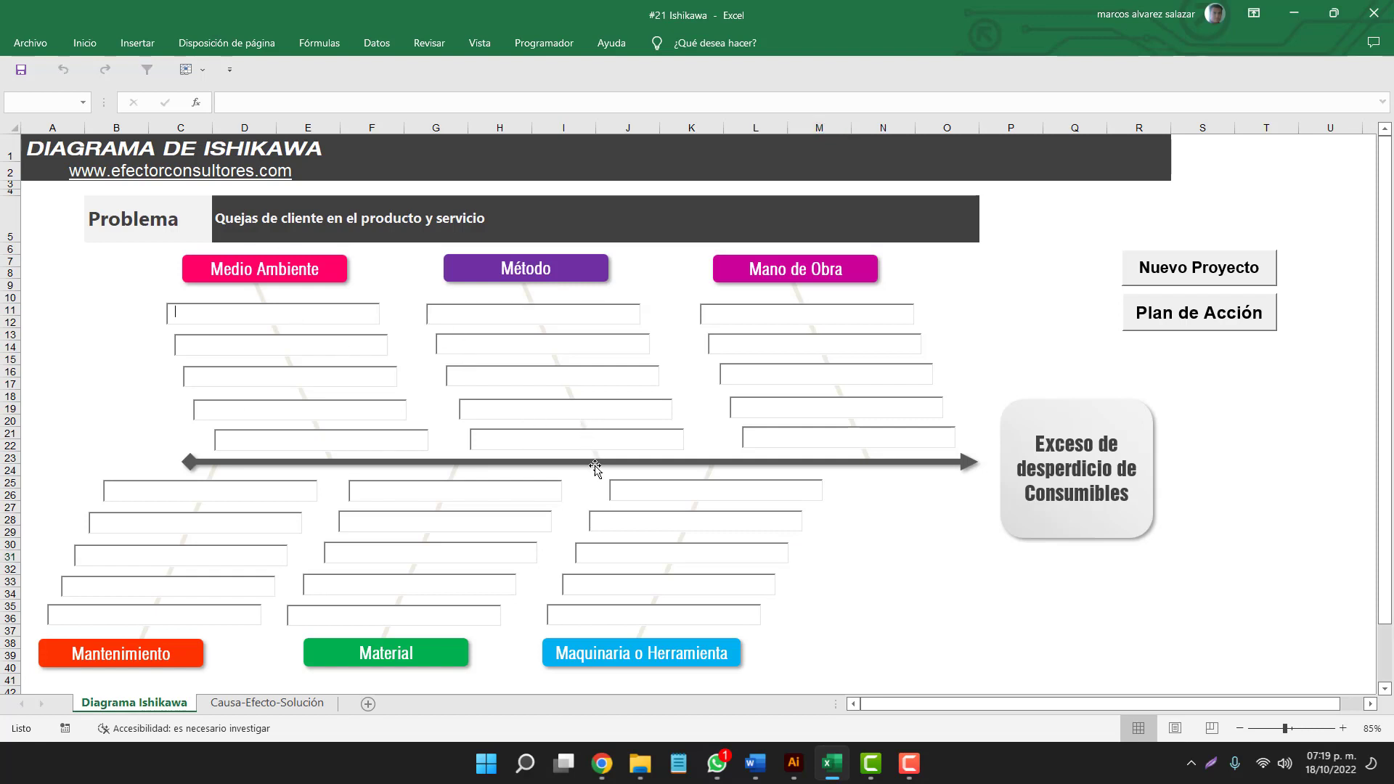
- Go to the File start page
{"action": "left_click", "coordinate": [30, 43]}
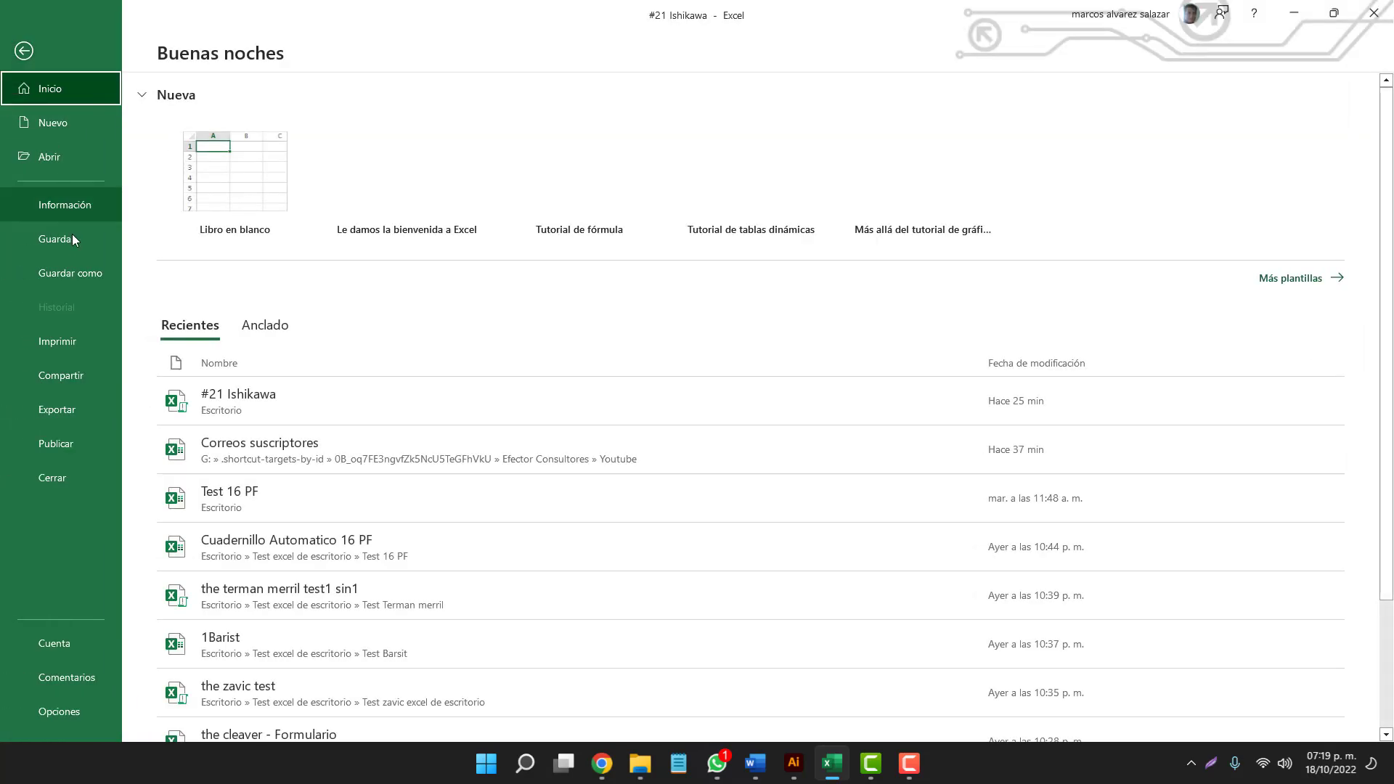
- Create a blank workbook and draw a long right arrow from column B to column N
{"action": "left_click", "coordinate": [231, 199]}
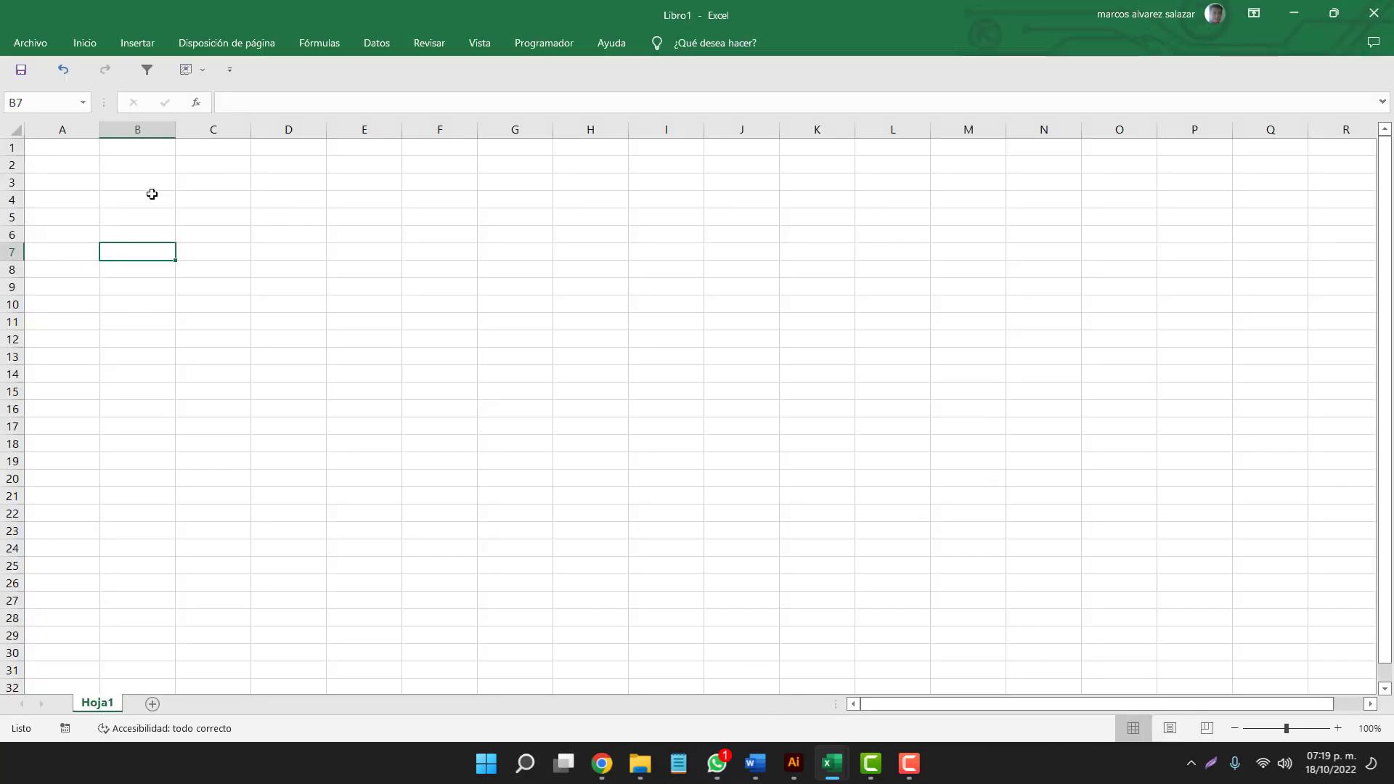
{"action": "left_click", "coordinate": [192, 404]}
{"action": "right_click", "coordinate": [87, 42]}
{"action": "left_click", "coordinate": [182, 78]}
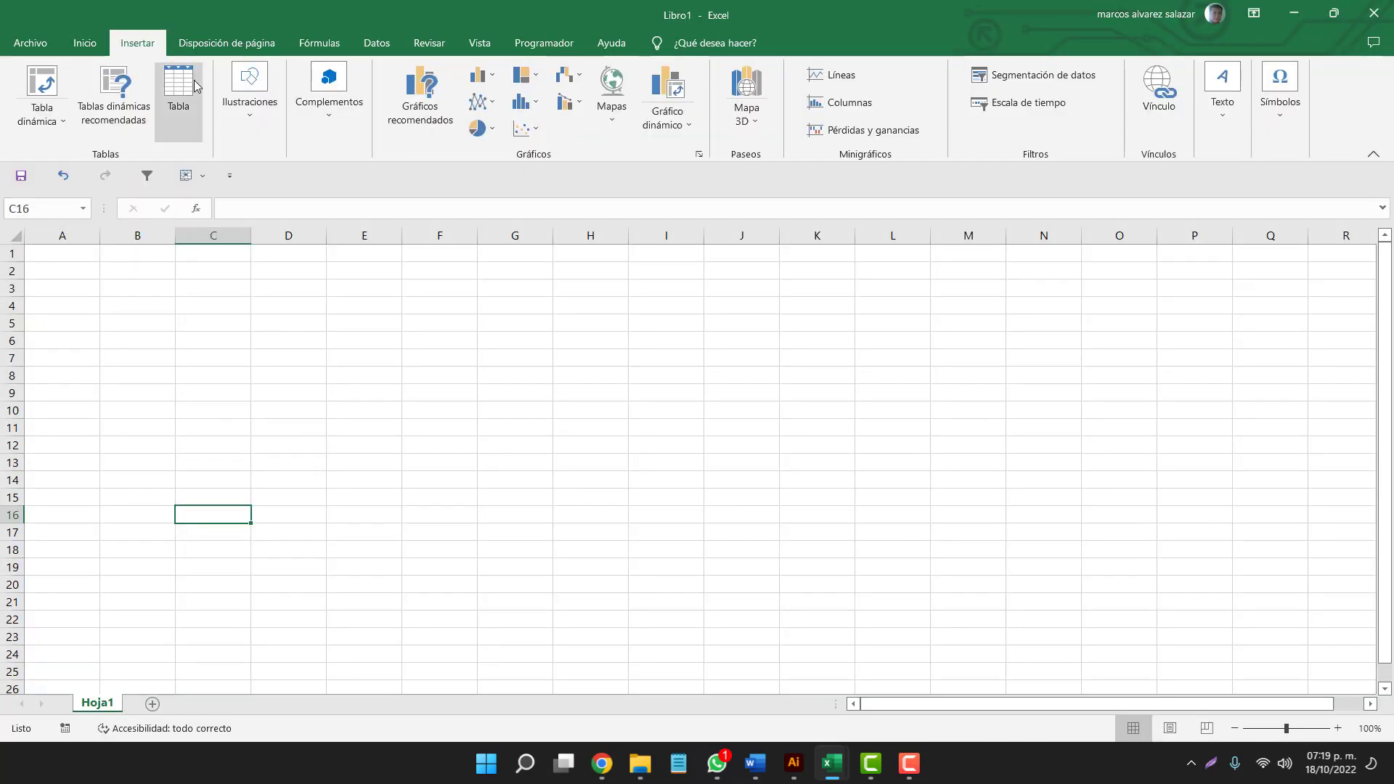
{"action": "left_click", "coordinate": [249, 102]}
{"action": "left_click", "coordinate": [287, 191]}
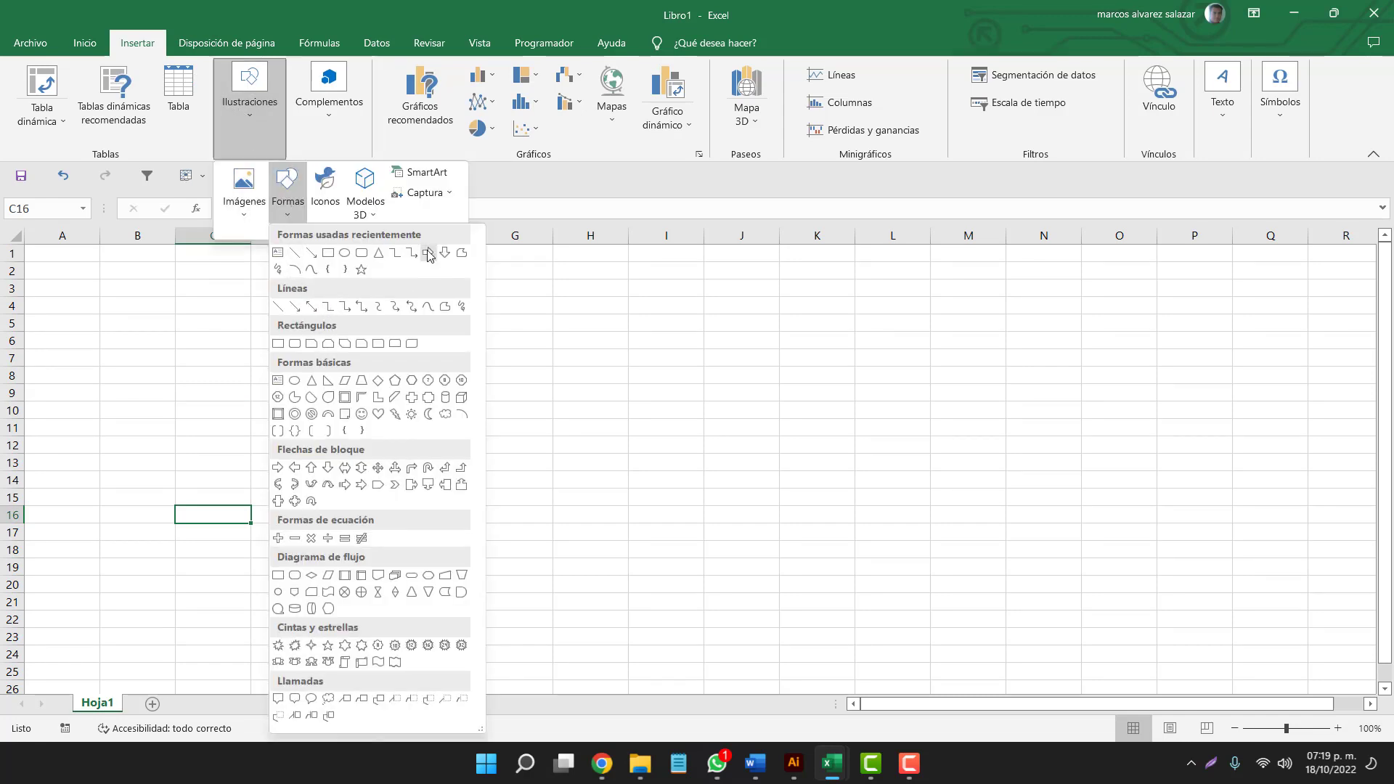
{"action": "left_click", "coordinate": [429, 254]}
{"action": "mouse_move", "coordinate": [102, 346]}
{"action": "left_mouse_down"}
{"action": "mouse_move", "coordinate": [998, 381]}
{"action": "mouse_move", "coordinate": [989, 353]}
{"action": "mouse_move", "coordinate": [1030, 508]}
{"action": "left_mouse_up"}
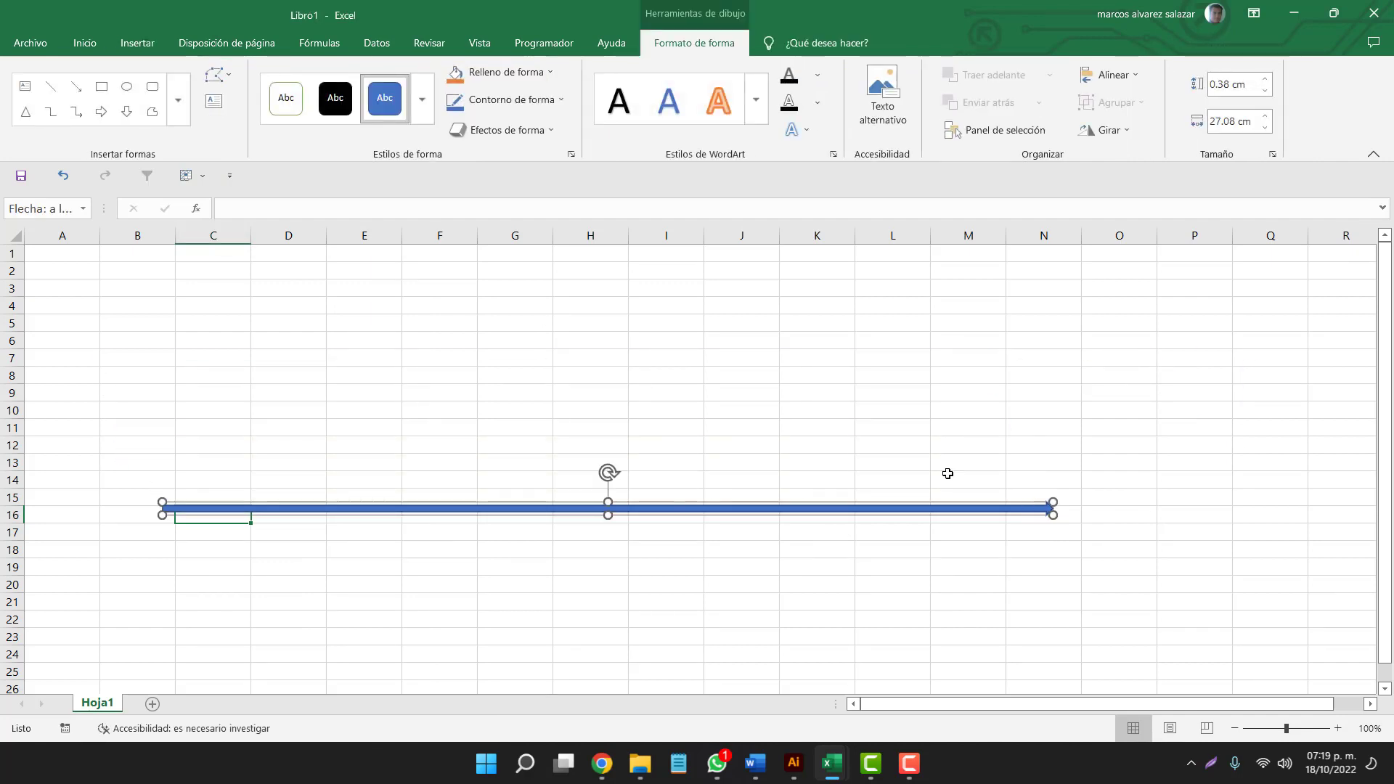
- Fill the arrow grey and remove its outline
{"action": "left_click", "coordinate": [534, 73]}
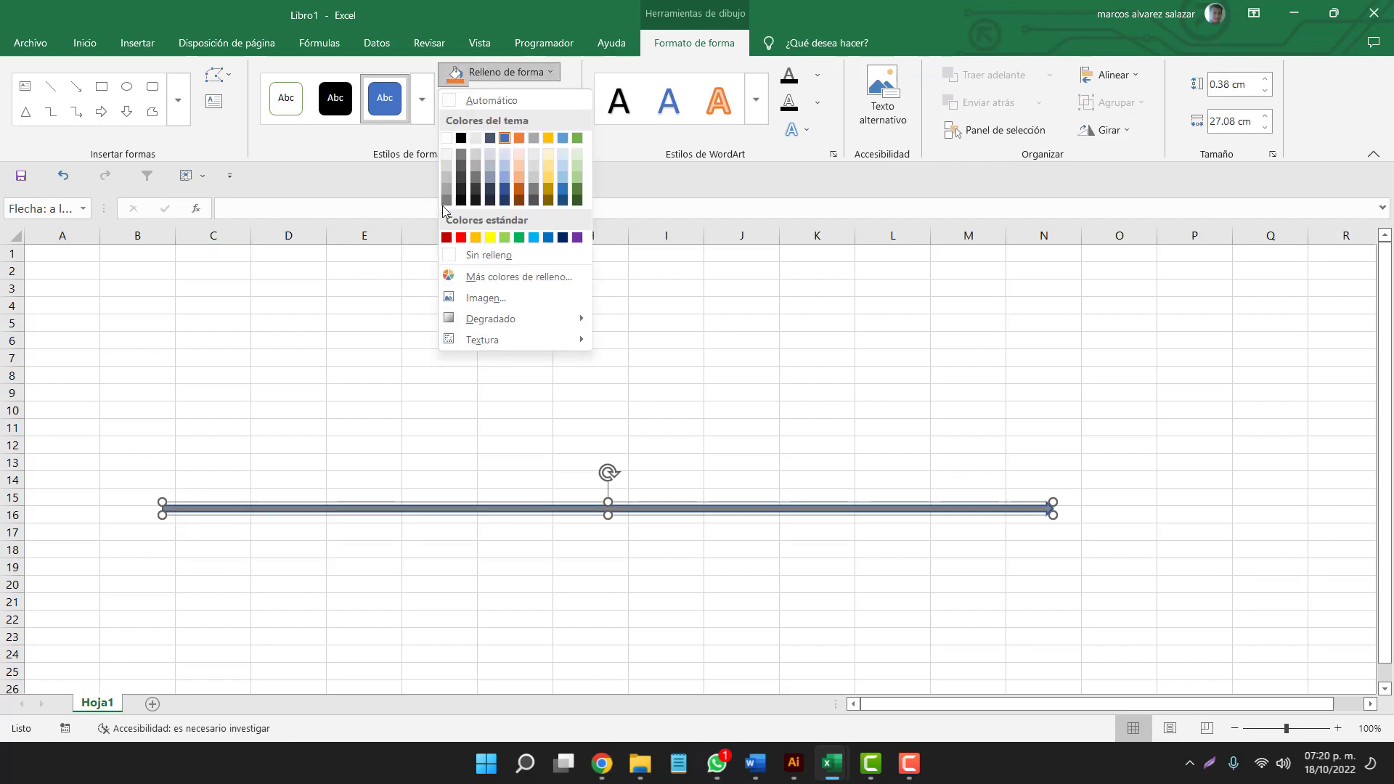
{"action": "left_click", "coordinate": [445, 210]}
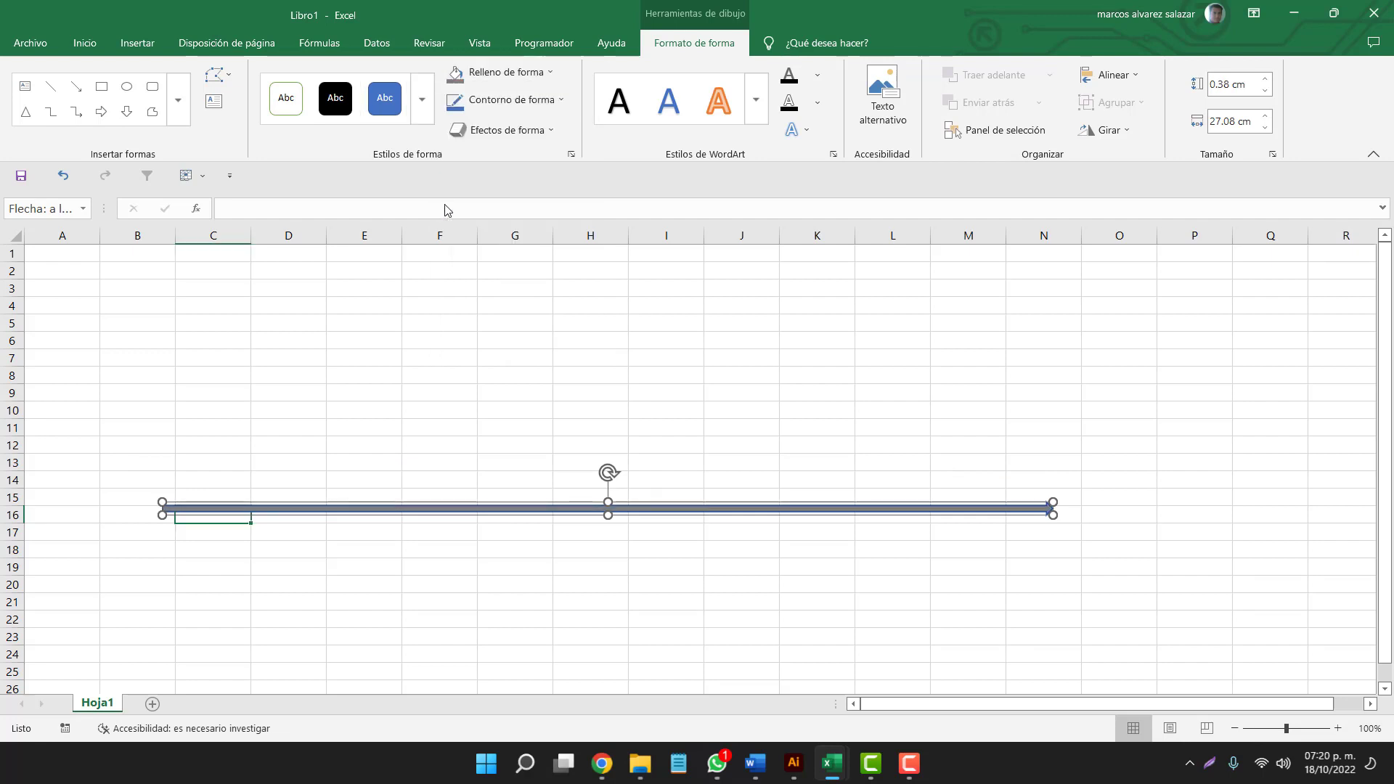
{"action": "left_click", "coordinate": [501, 100]}
{"action": "left_click", "coordinate": [456, 282]}
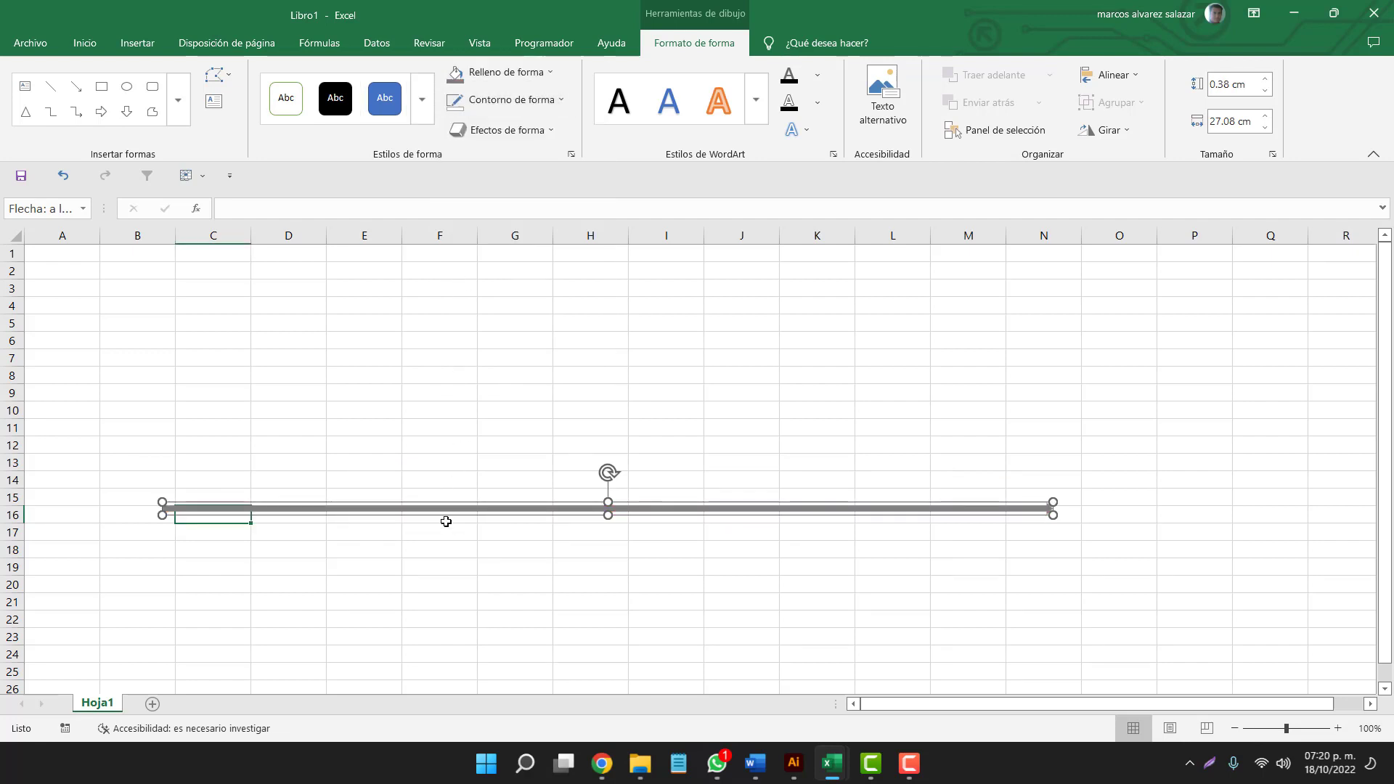
{"action": "left_click", "coordinate": [387, 472]}
{"action": "left_click", "coordinate": [377, 498]}
{"action": "left_click", "coordinate": [373, 509]}
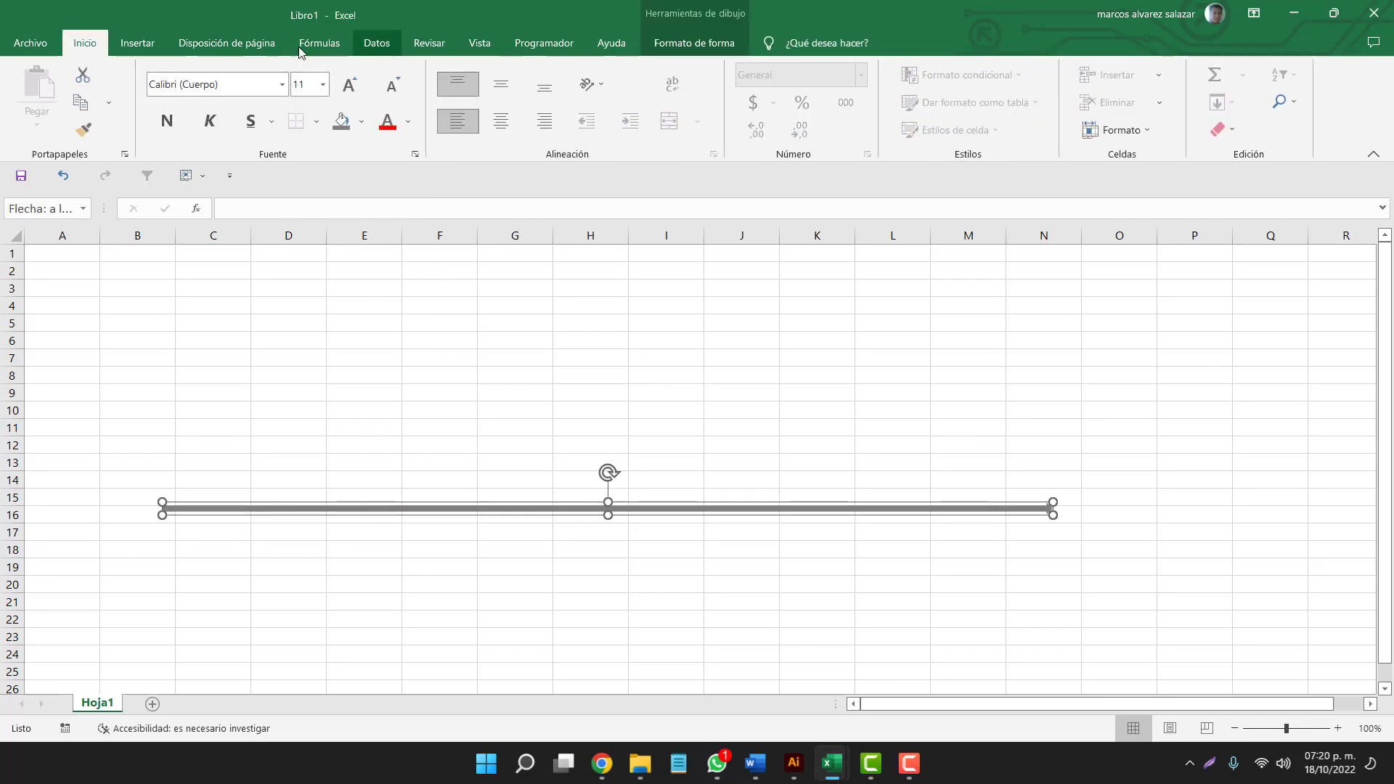
{"action": "left_click", "coordinate": [137, 43]}
- Draw a tilted line in column D meeting the spine and copy the arrow's grey format onto it
{"action": "left_click", "coordinate": [249, 102]}
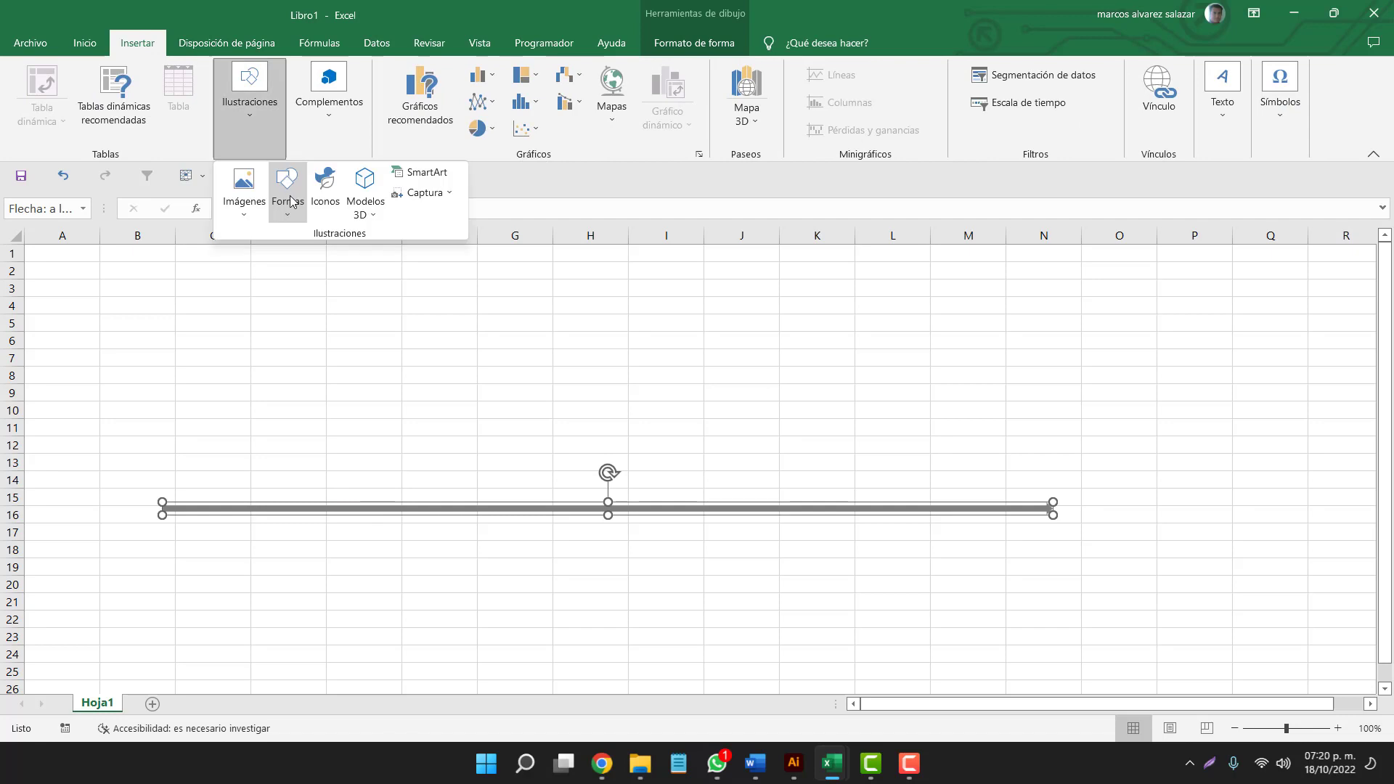
{"action": "left_click", "coordinate": [290, 201]}
{"action": "left_click", "coordinate": [331, 254]}
{"action": "left_click_drag", "start_coordinate": [215, 328], "coordinate": [215, 515]}
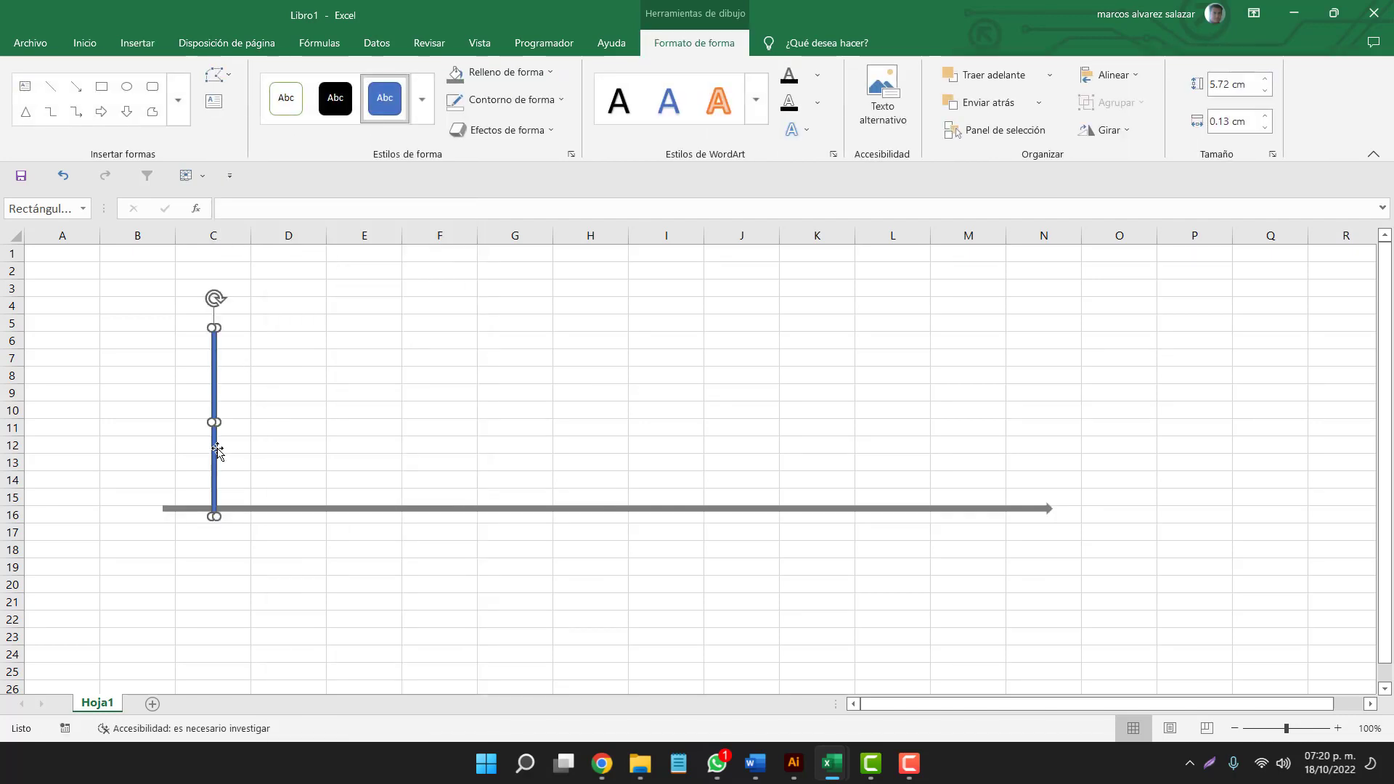
{"action": "left_click_drag", "start_coordinate": [214, 449], "coordinate": [267, 439]}
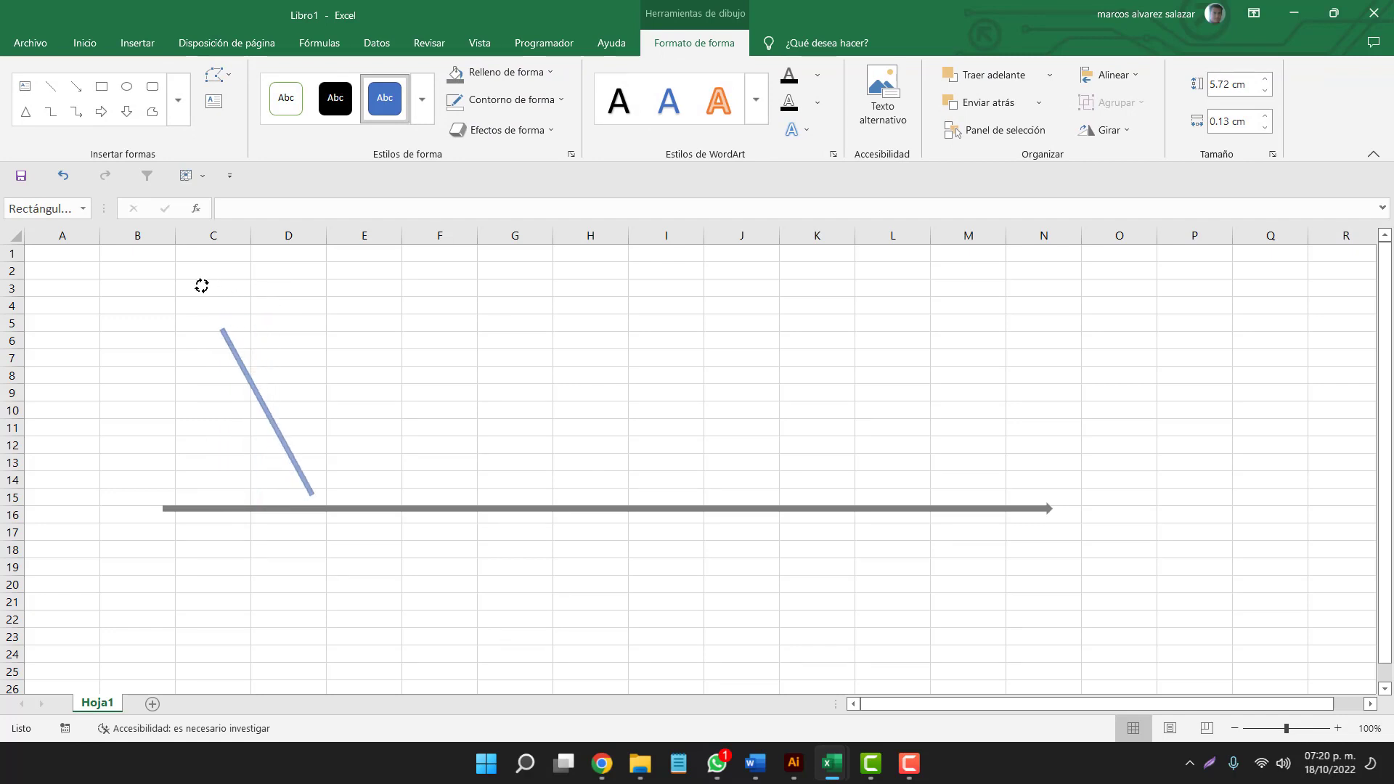
{"action": "left_click_drag", "start_coordinate": [270, 283], "coordinate": [199, 282]}
{"action": "left_click_drag", "start_coordinate": [249, 393], "coordinate": [241, 405]}
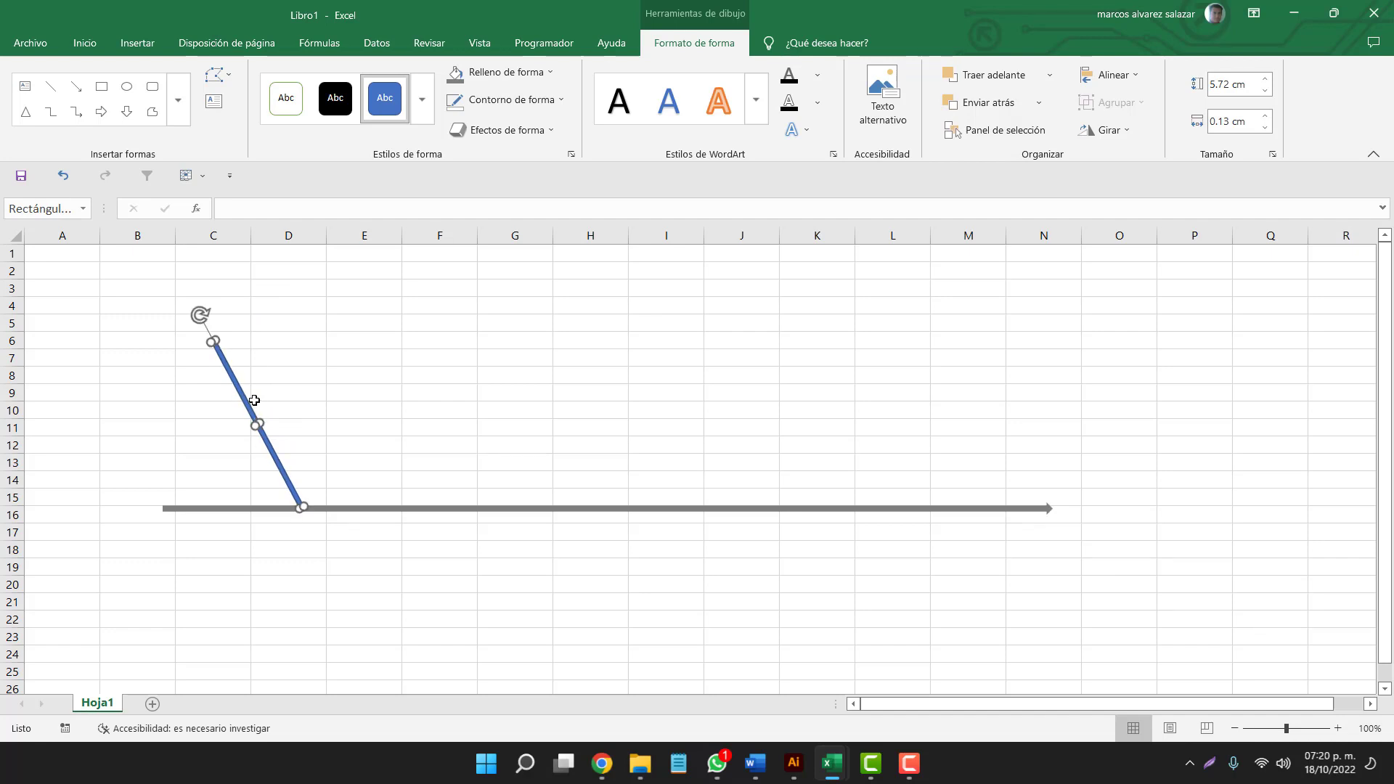
{"action": "left_click", "coordinate": [340, 508]}
{"action": "left_click", "coordinate": [85, 43]}
{"action": "left_click", "coordinate": [83, 129]}
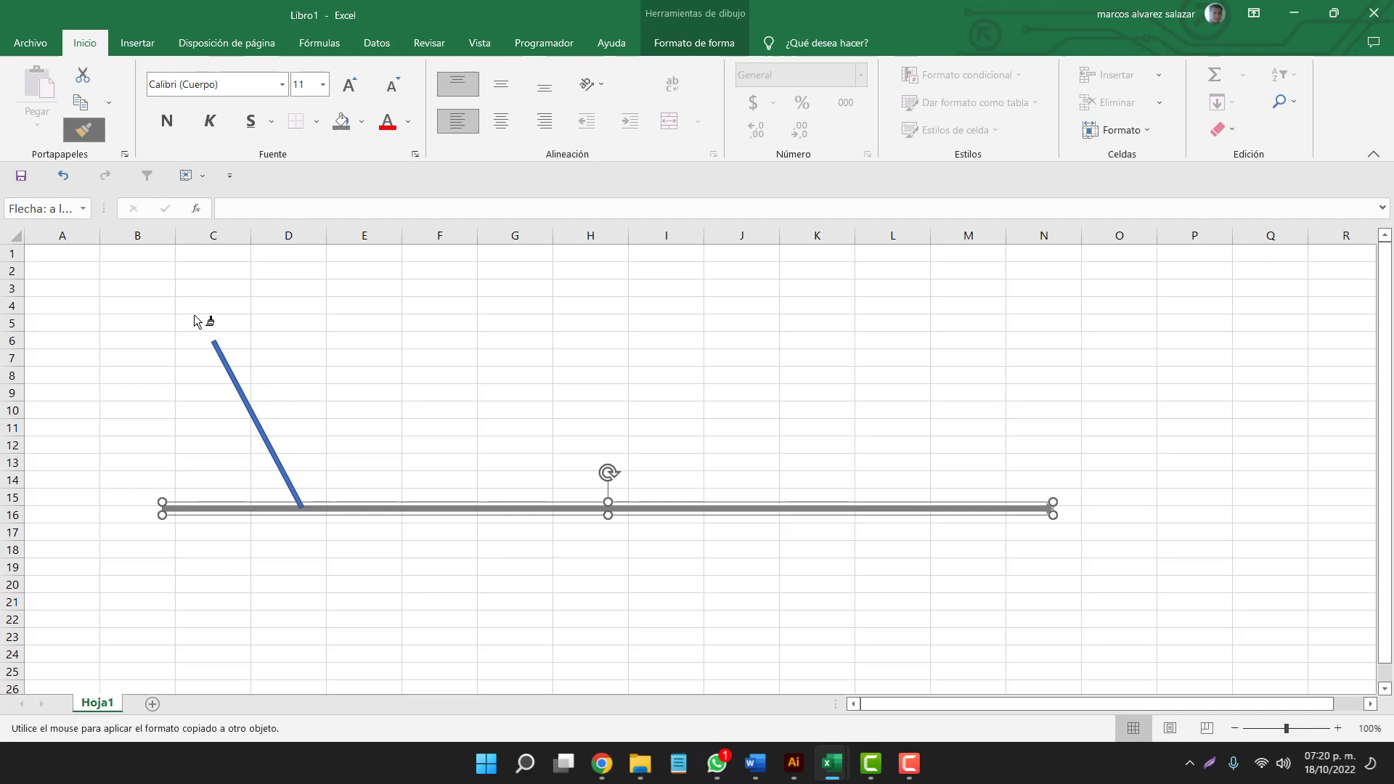
{"action": "left_click", "coordinate": [238, 393]}
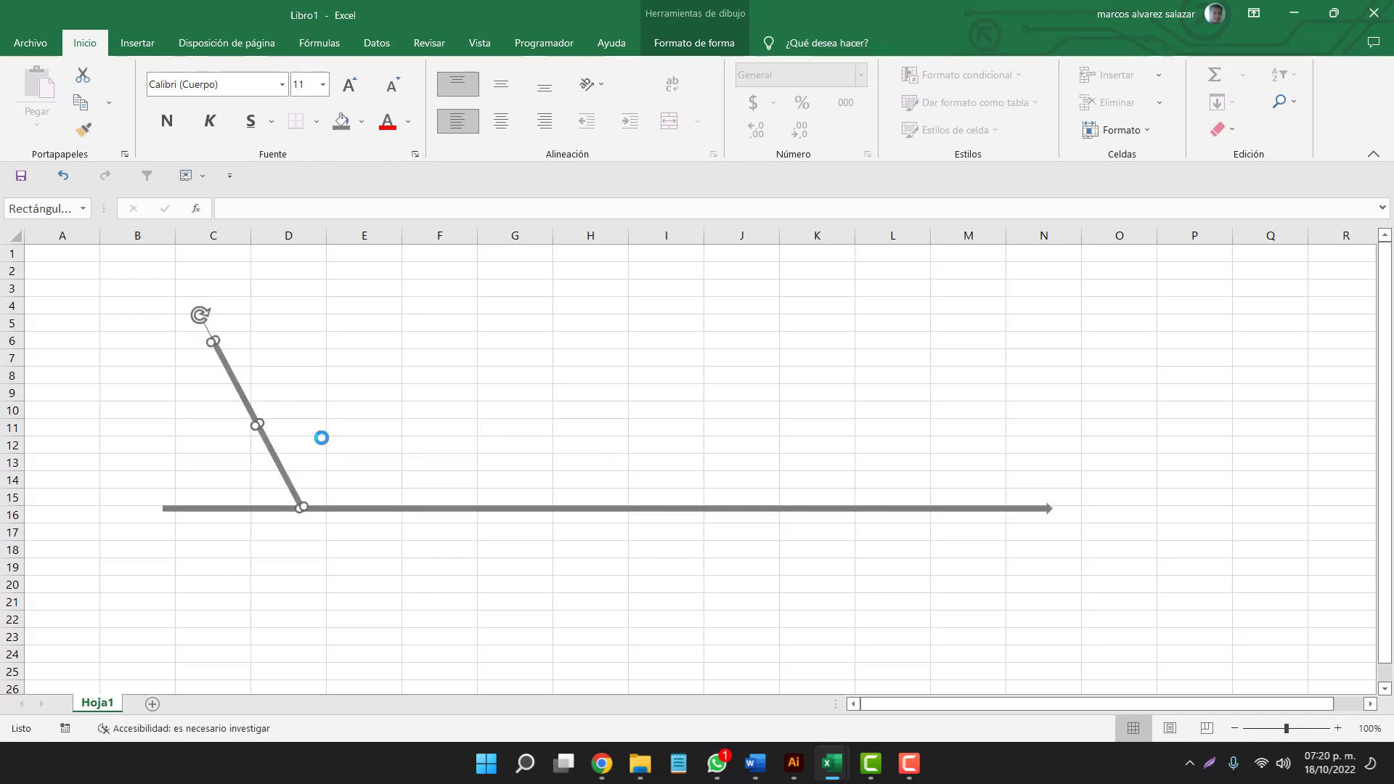
- Copy the diagonal line to form the second and third upper branches
{"action": "key", "text": "ctrl+c"}
{"action": "key", "text": "ctrl+v"}
{"action": "left_click_drag", "start_coordinate": [295, 470], "coordinate": [493, 441]}
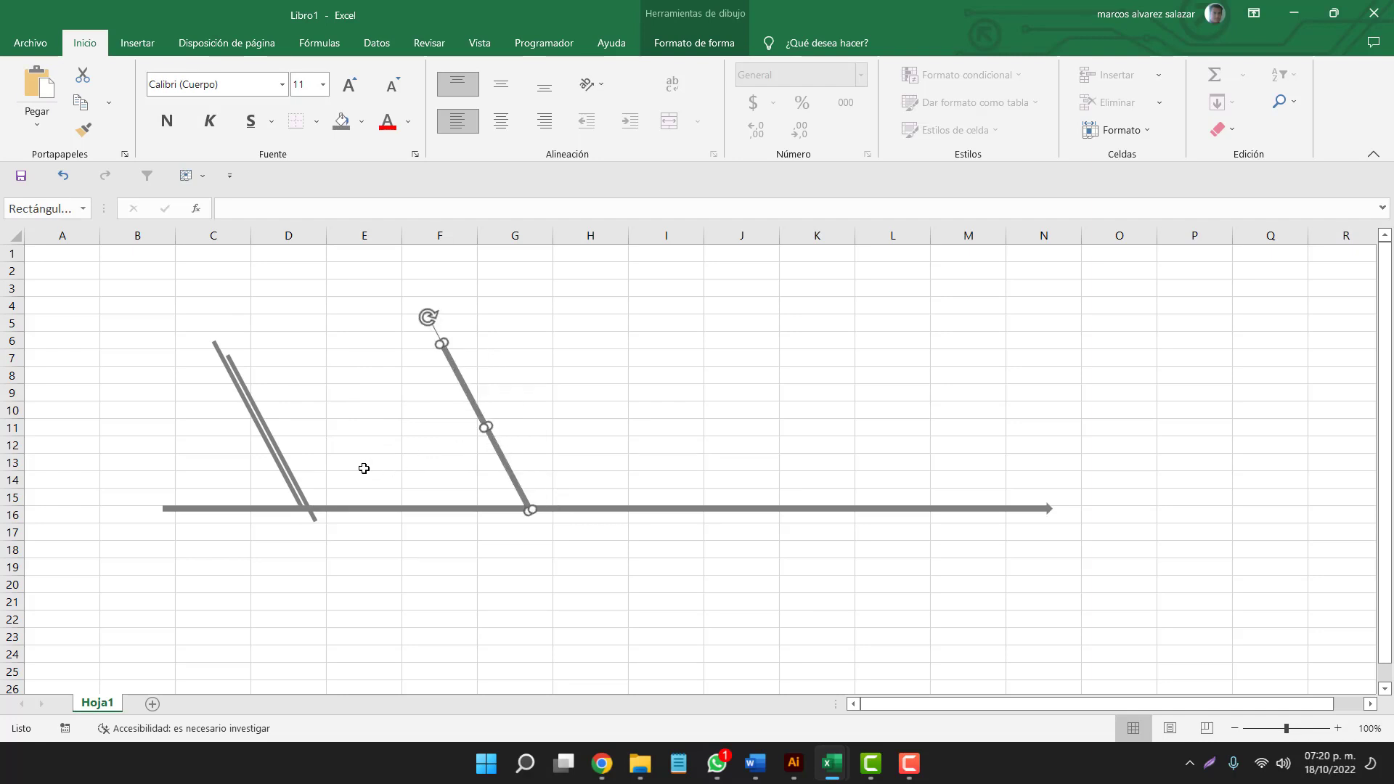
{"action": "left_click_drag", "start_coordinate": [289, 468], "coordinate": [736, 452]}
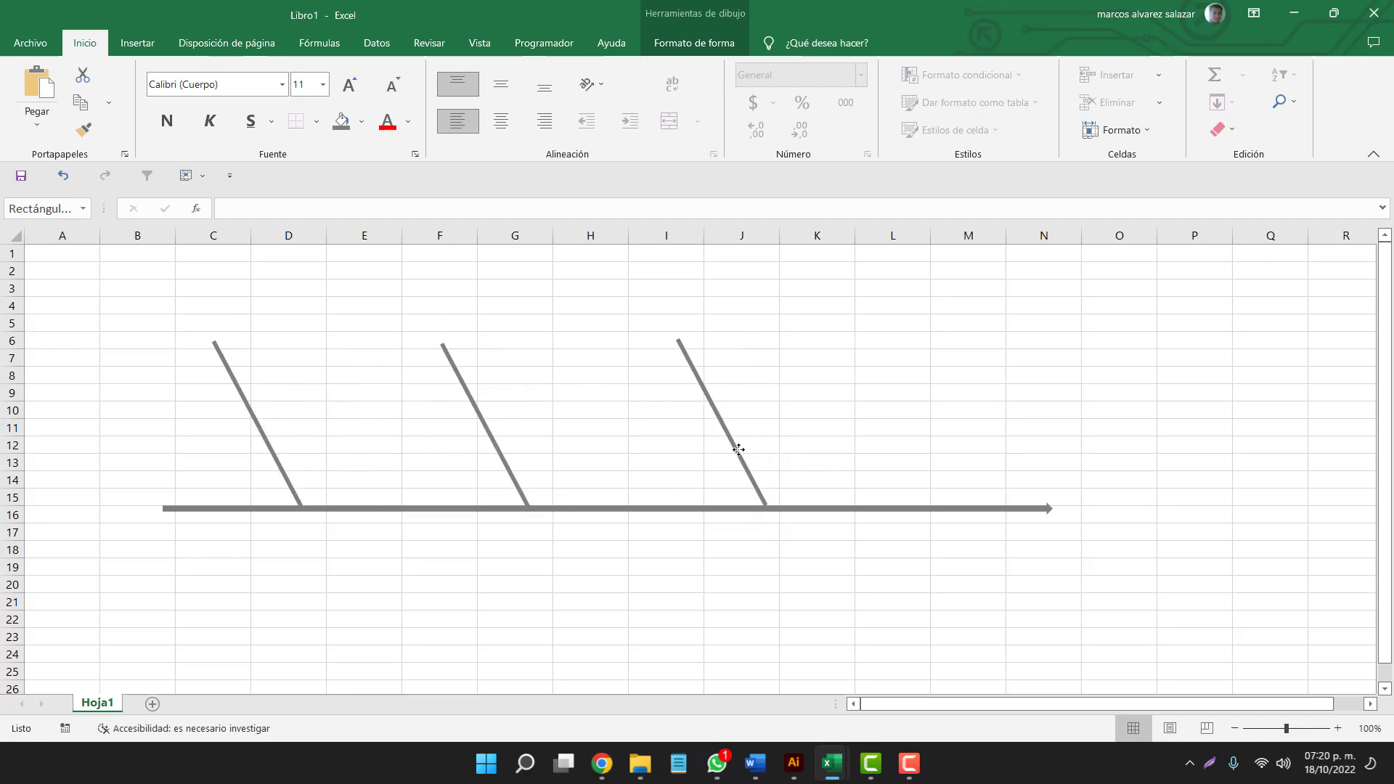
{"action": "left_click", "coordinate": [515, 596]}
- Duplicate and rotate the diagonal line to form the branches slanting below the spine
{"action": "left_click", "coordinate": [294, 492]}
{"action": "key", "text": "ctrl+d"}
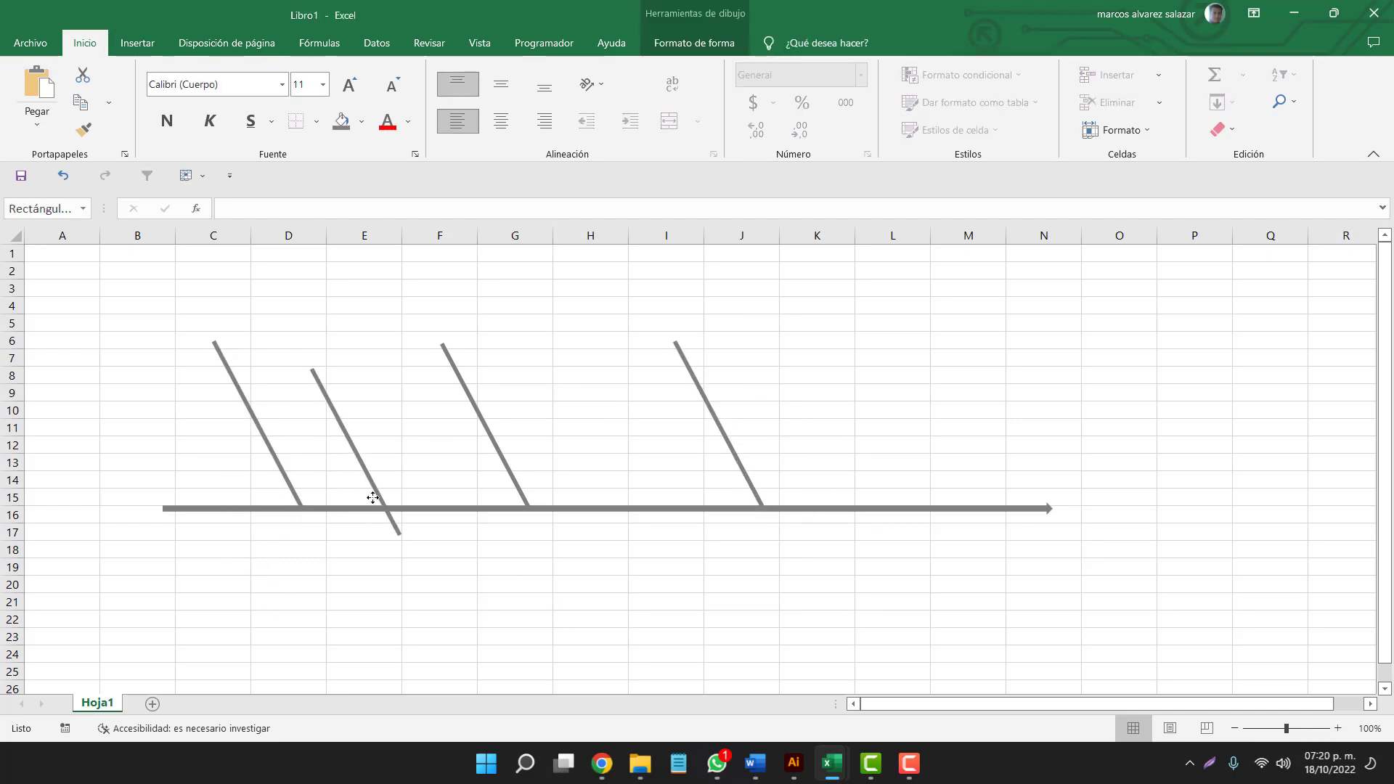
{"action": "left_click_drag", "start_coordinate": [278, 451], "coordinate": [355, 430]}
{"action": "left_click_drag", "start_coordinate": [296, 313], "coordinate": [225, 582]}
{"action": "mouse_move", "coordinate": [334, 450]}
{"action": "left_mouse_down"}
{"action": "mouse_move", "coordinate": [320, 606]}
{"action": "mouse_move", "coordinate": [608, 545]}
{"action": "mouse_move", "coordinate": [599, 552]}
{"action": "left_mouse_up"}
{"action": "key", "text": "ctrl+d"}
{"action": "key", "text": "ctrl+d"}
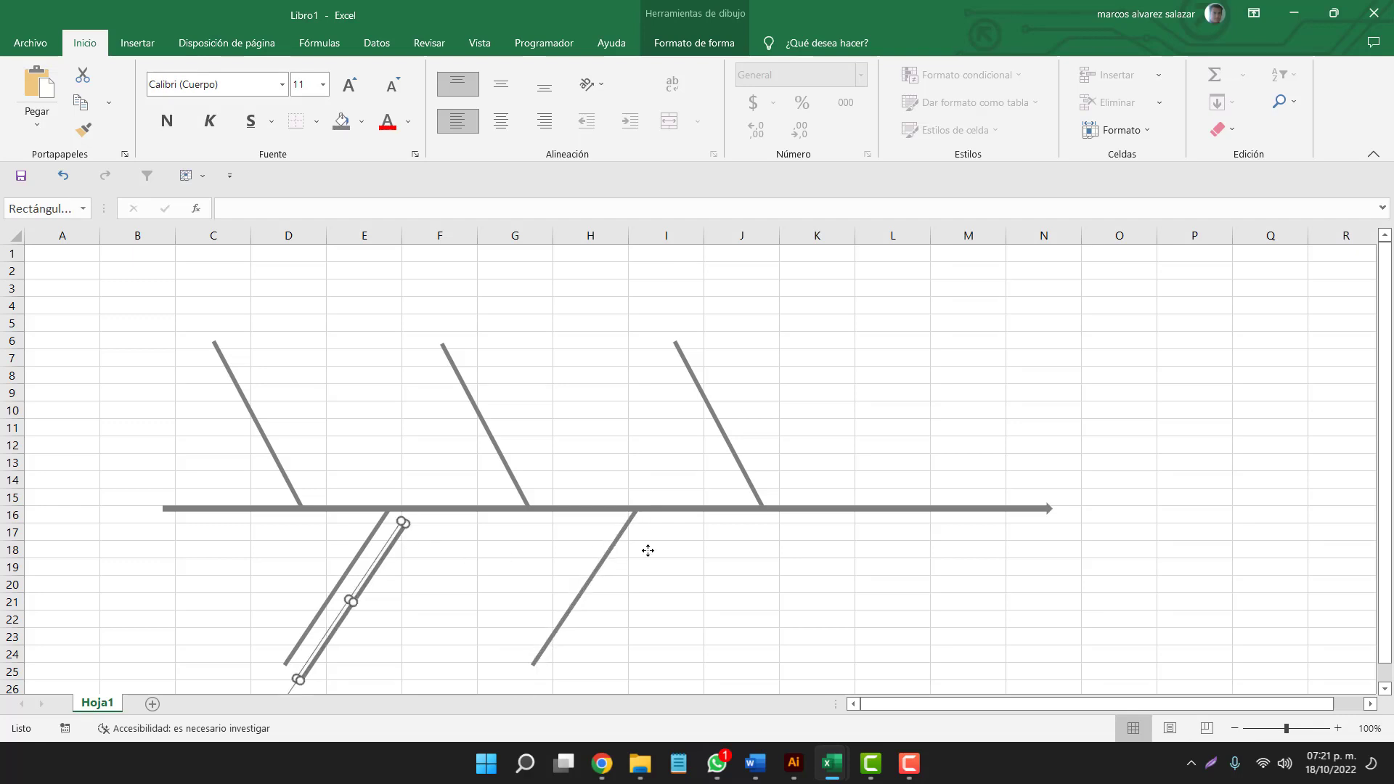
{"action": "left_click_drag", "start_coordinate": [381, 557], "coordinate": [857, 544]}
{"action": "key", "text": "Escape"}
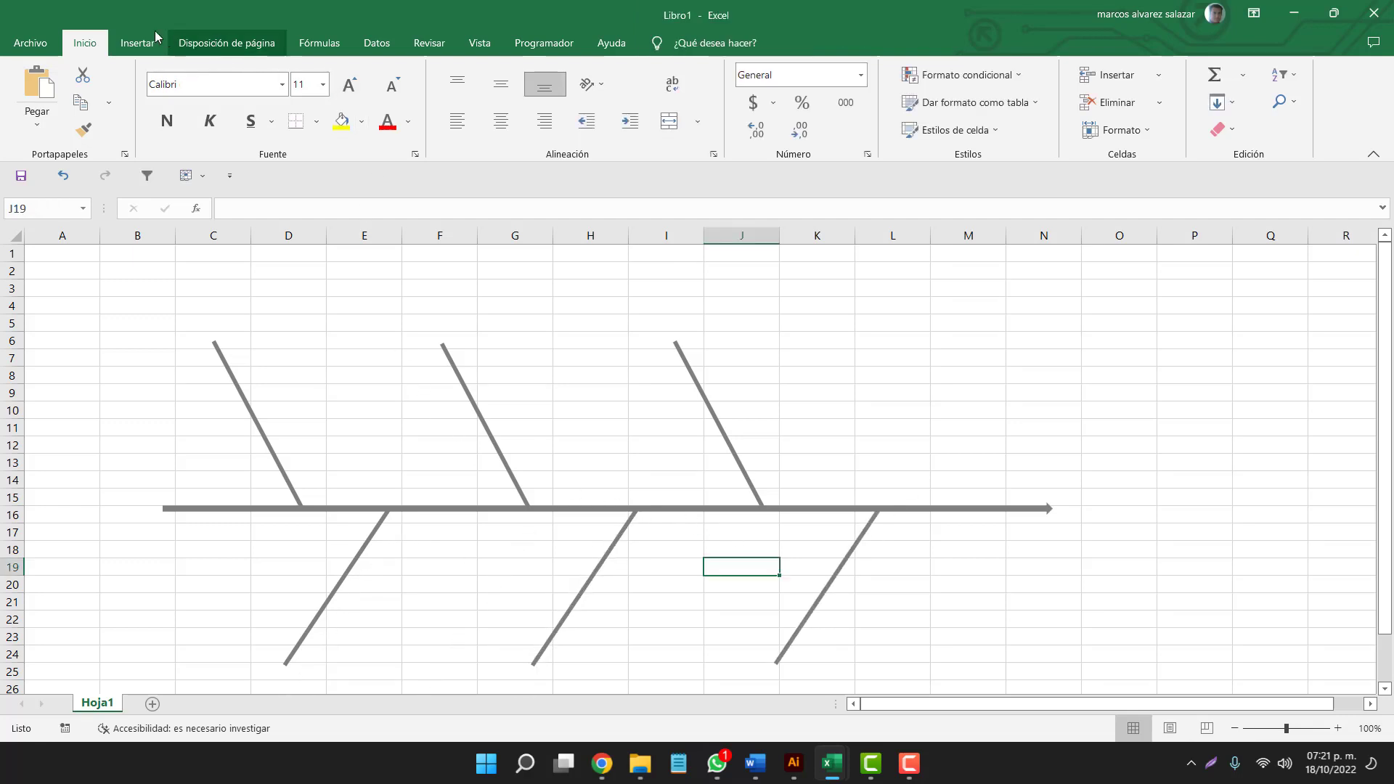
- Cap the three upper branches with top-aligned rounded blue boxes and copy them to the lower branch ends
{"action": "left_click", "coordinate": [138, 42]}
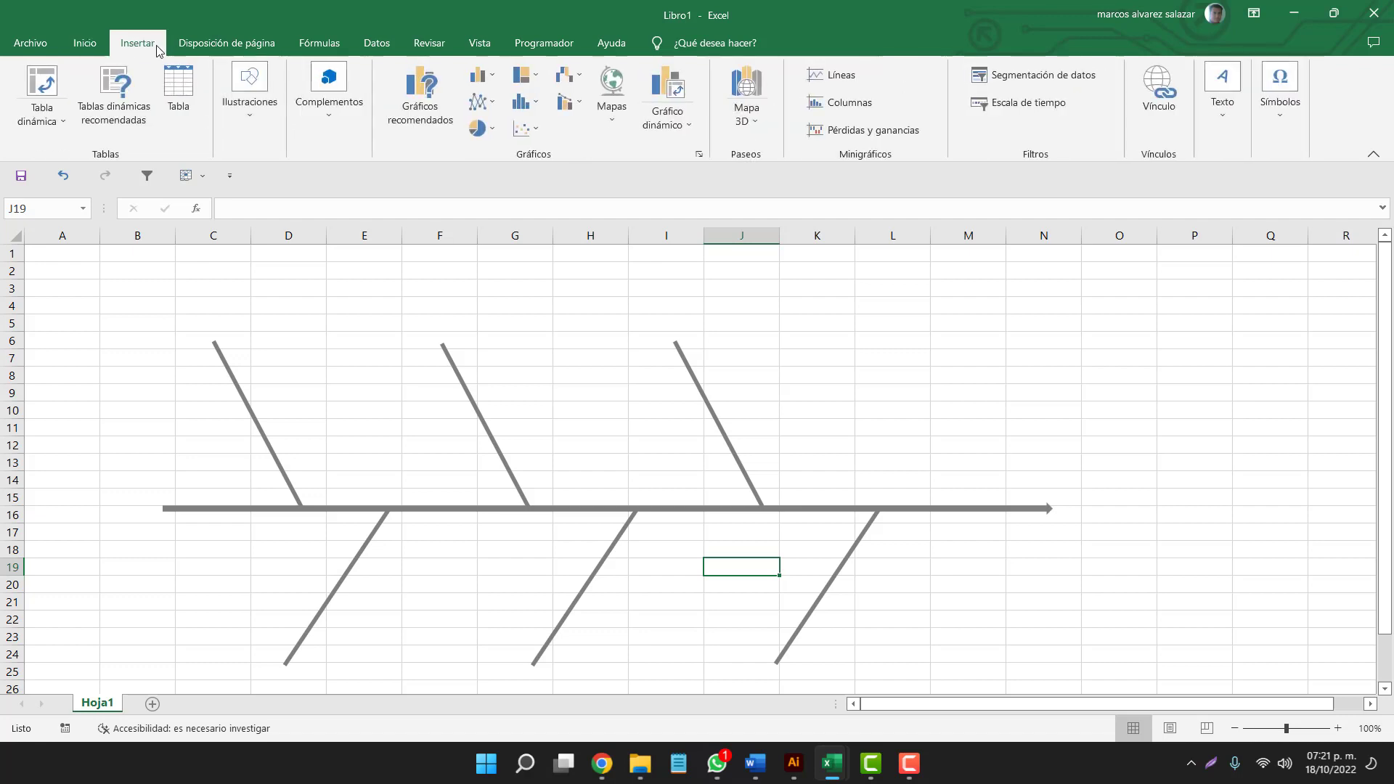
{"action": "left_click", "coordinate": [249, 91]}
{"action": "left_click", "coordinate": [288, 190]}
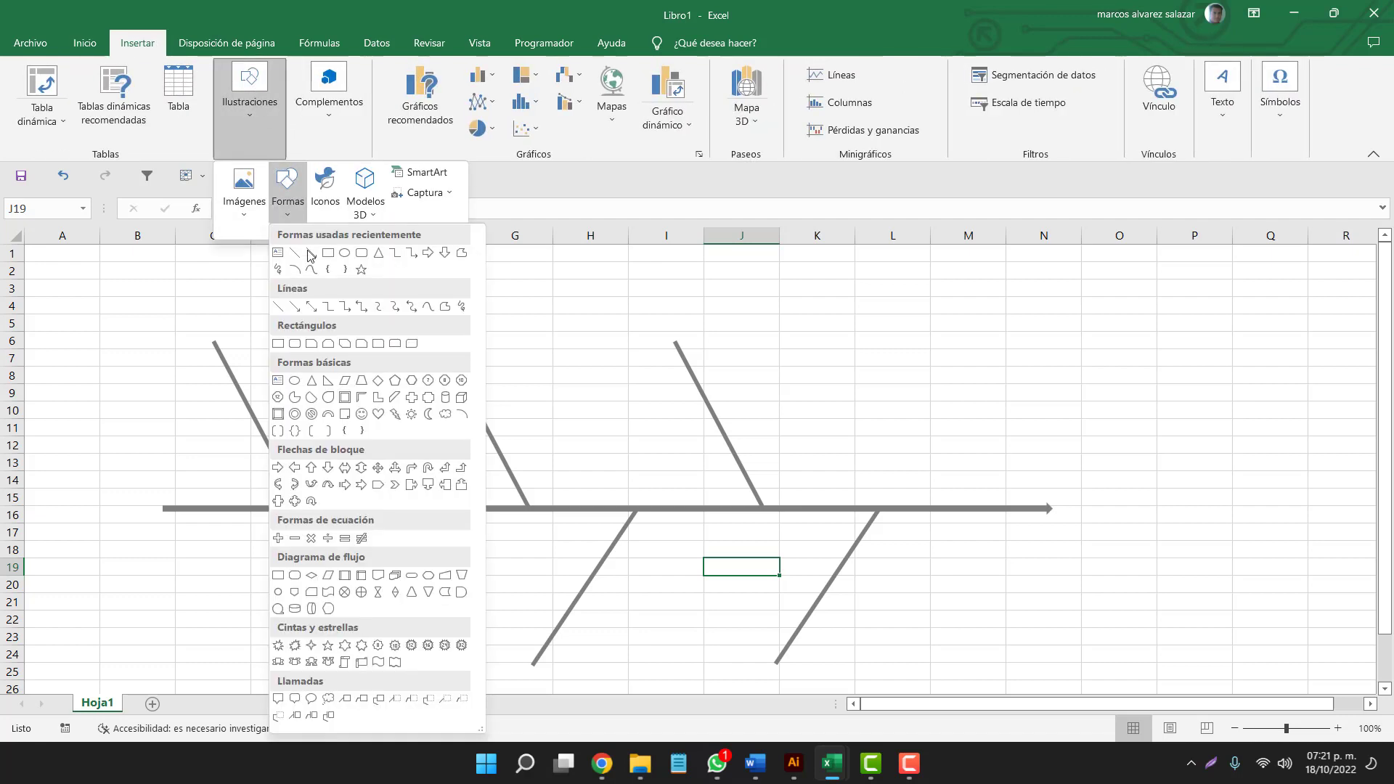
{"action": "left_click", "coordinate": [362, 253]}
{"action": "mouse_move", "coordinate": [163, 293]}
{"action": "left_mouse_down"}
{"action": "mouse_move", "coordinate": [289, 341]}
{"action": "mouse_move", "coordinate": [303, 335]}
{"action": "mouse_move", "coordinate": [296, 314]}
{"action": "mouse_move", "coordinate": [497, 319]}
{"action": "left_mouse_up"}
{"action": "mouse_move", "coordinate": [277, 333]}
{"action": "left_mouse_down"}
{"action": "mouse_move", "coordinate": [739, 310]}
{"action": "mouse_move", "coordinate": [727, 328]}
{"action": "left_mouse_up"}
{"action": "left_click", "coordinate": [491, 332], "text": "shift"}
{"action": "left_click", "coordinate": [265, 321], "text": "shift"}
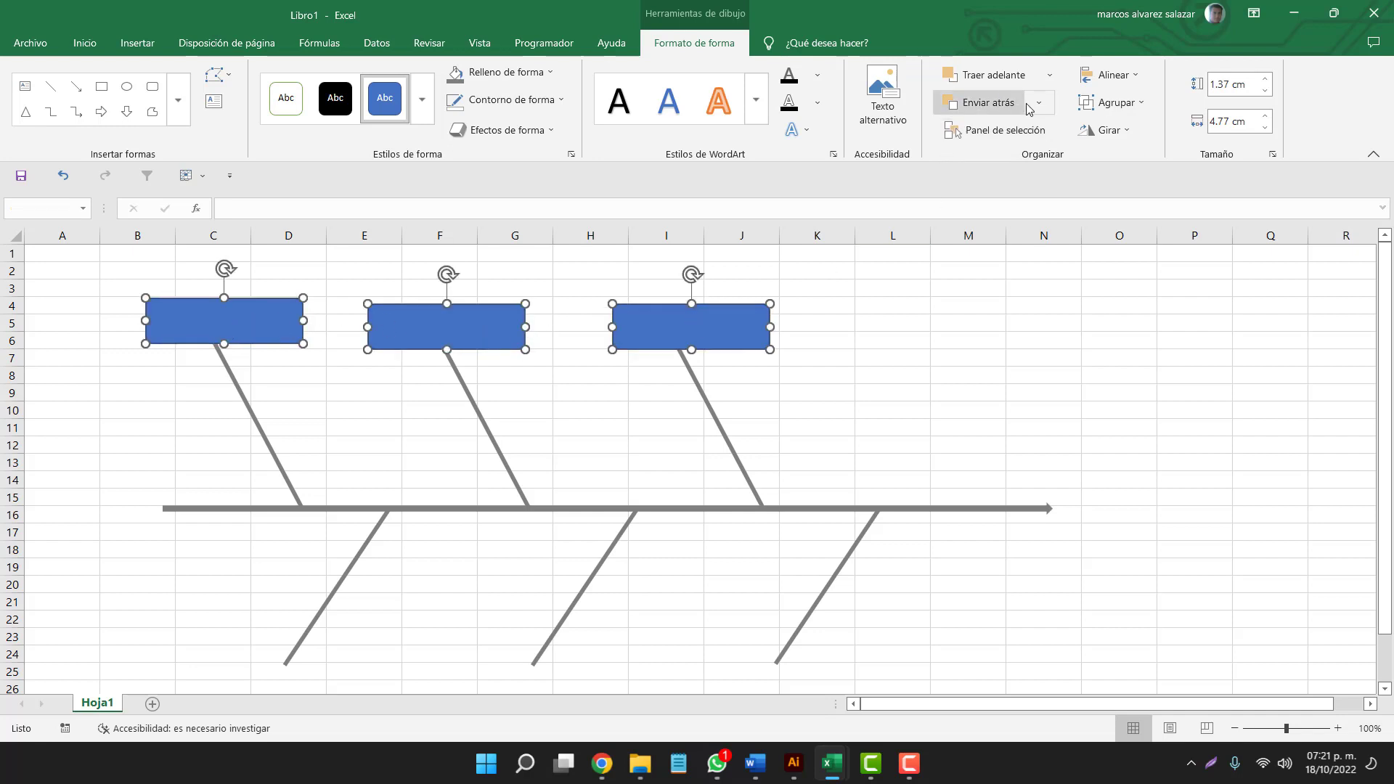
{"action": "left_click", "coordinate": [1109, 74]}
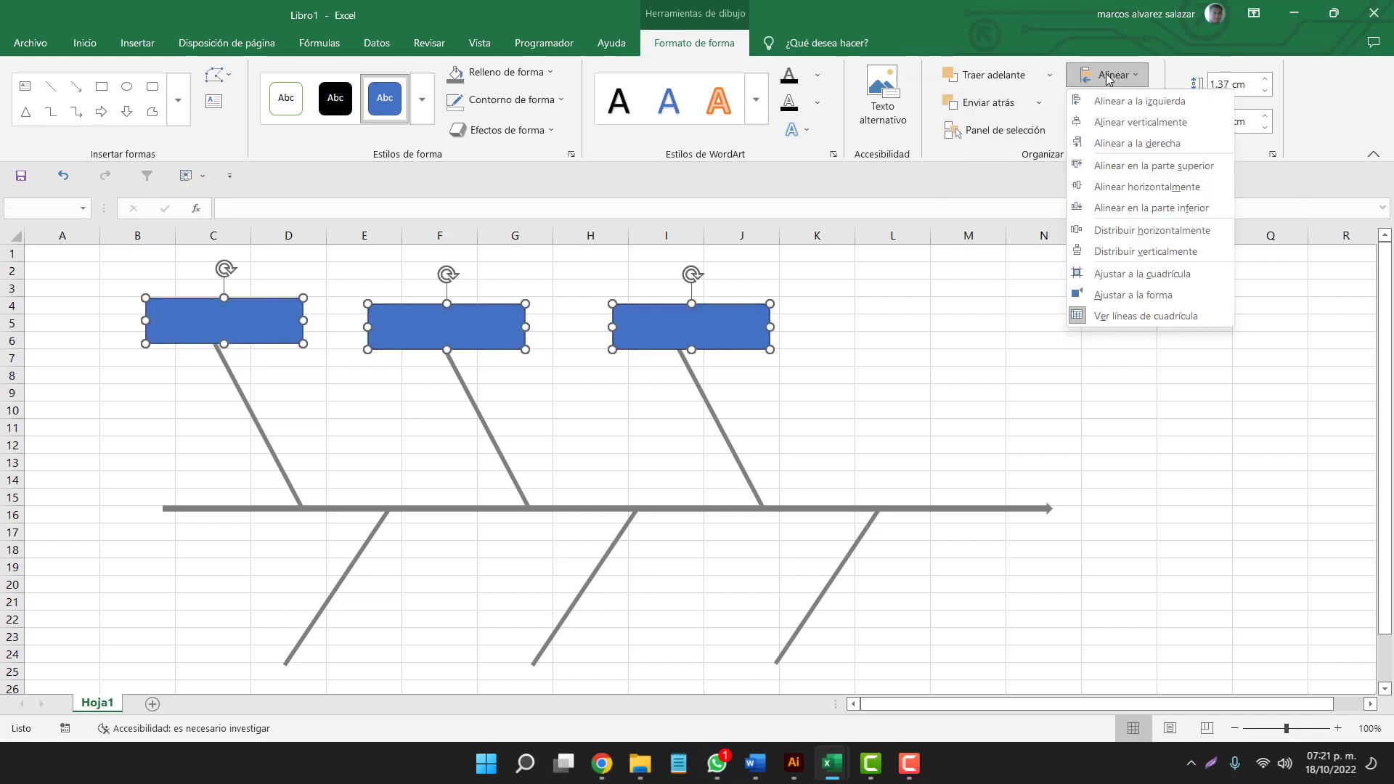
{"action": "left_click", "coordinate": [1091, 165]}
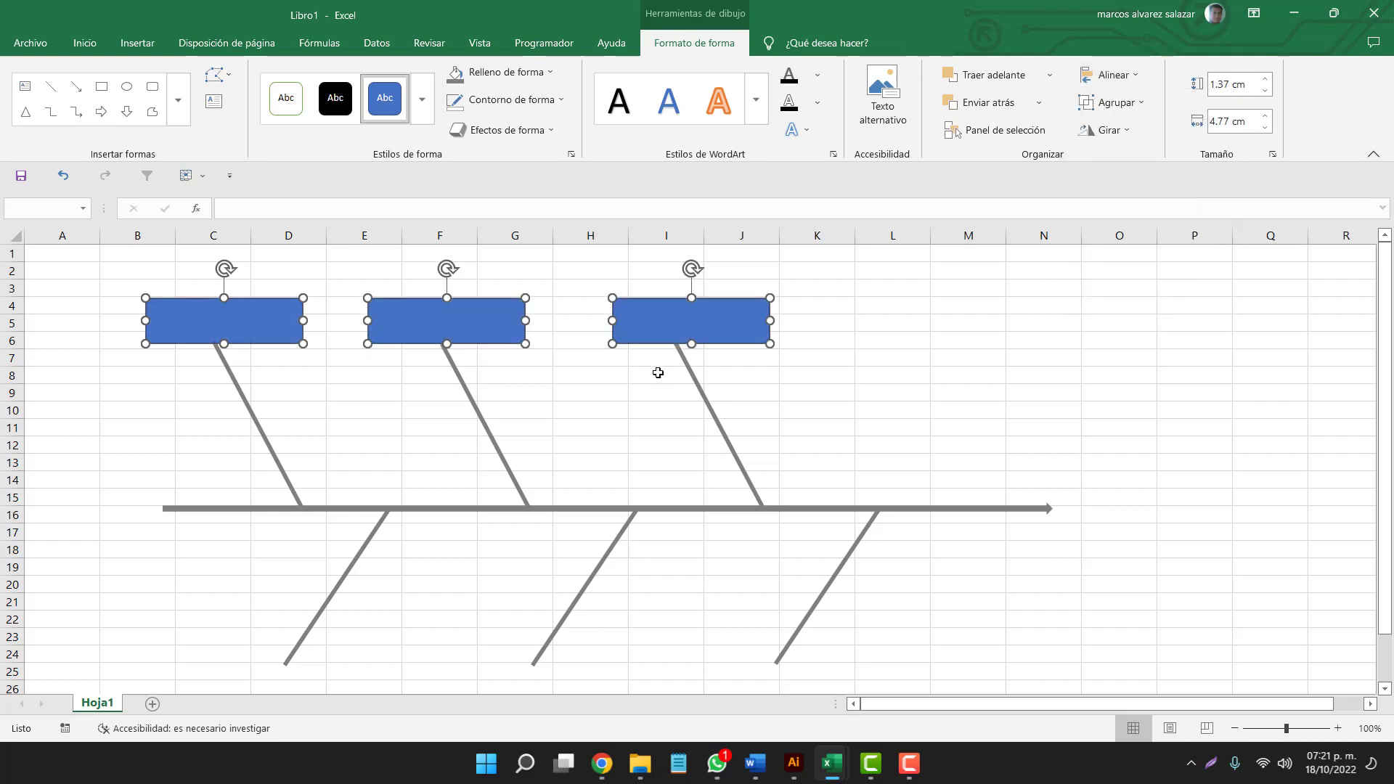
{"action": "left_click_drag", "start_coordinate": [500, 328], "coordinate": [567, 594]}
{"action": "left_click", "coordinate": [615, 649]}
- Draw a large rounded blue box at the arrowhead for the problem
{"action": "scroll", "coordinate": [613, 573], "scroll_direction": "up", "scroll_amount": 2}
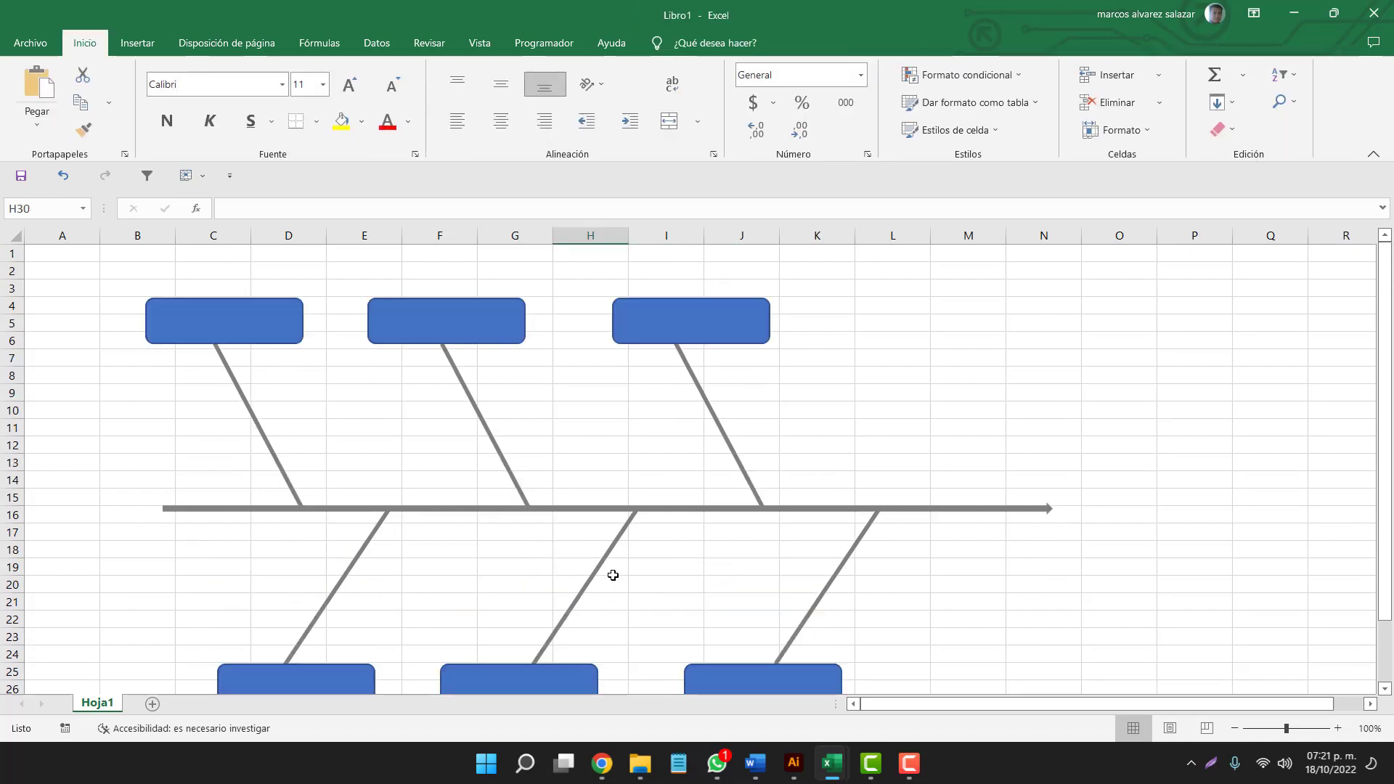
{"action": "scroll", "coordinate": [613, 573], "scroll_direction": "down", "scroll_amount": 1, "text": "ctrl"}
{"action": "left_click", "coordinate": [137, 43]}
{"action": "left_click", "coordinate": [249, 101]}
{"action": "left_click", "coordinate": [296, 198]}
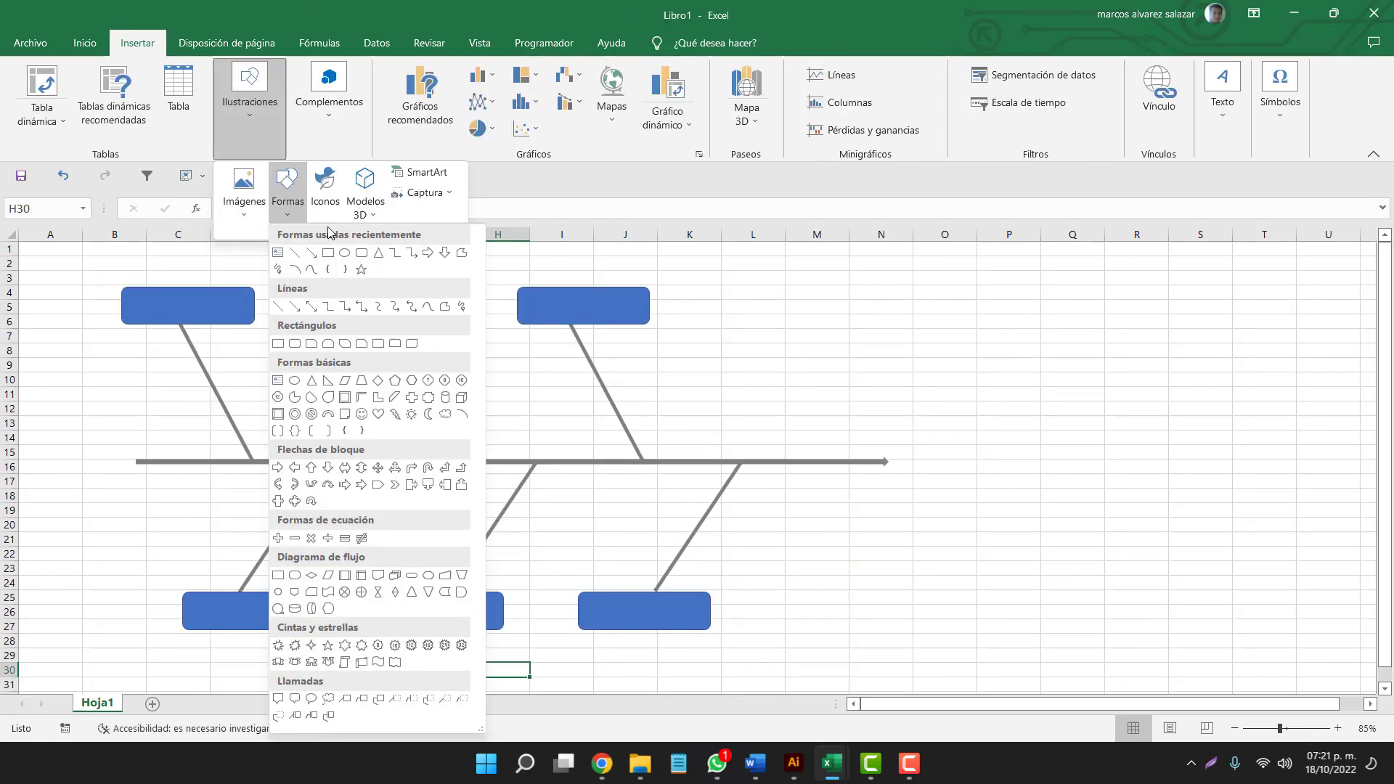
{"action": "left_click", "coordinate": [363, 258]}
{"action": "left_click_drag", "start_coordinate": [907, 378], "coordinate": [1103, 520]}
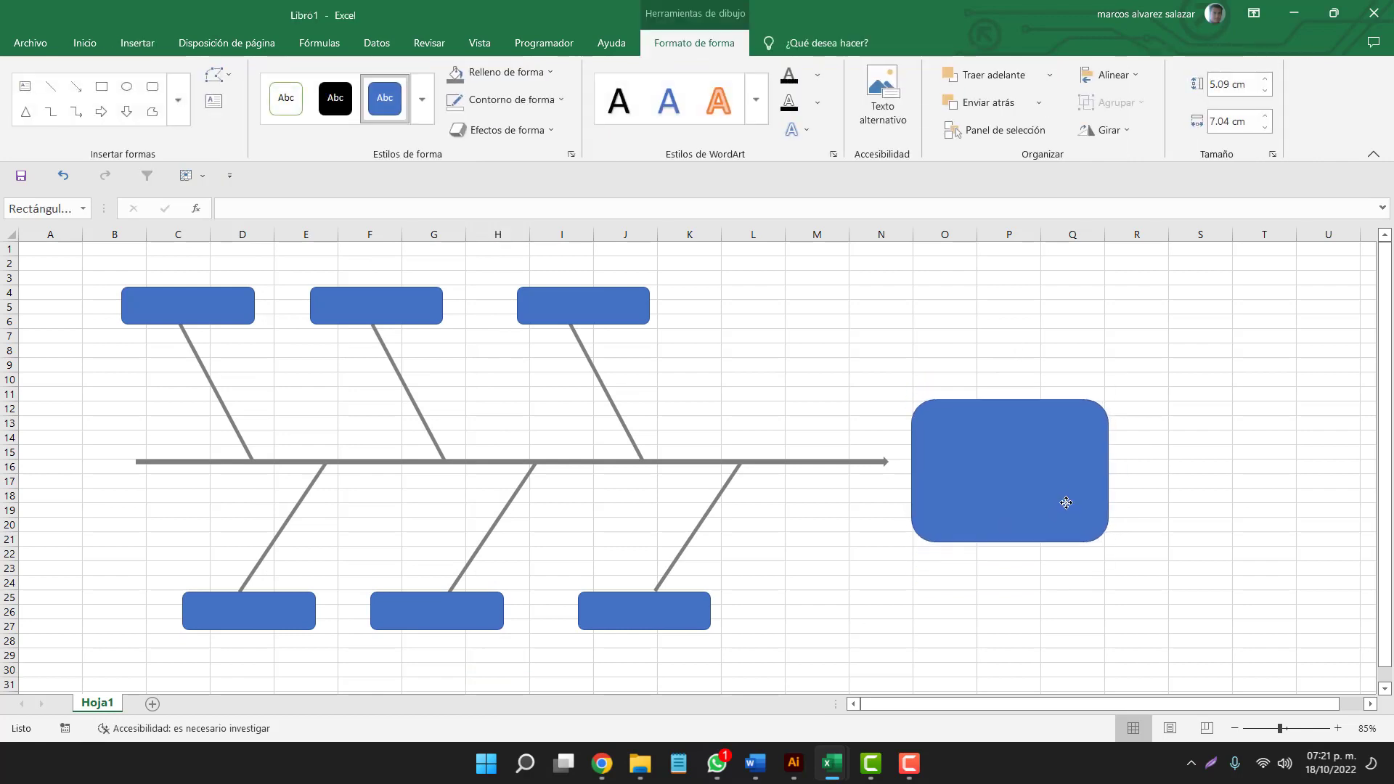
{"action": "left_click_drag", "start_coordinate": [1061, 488], "coordinate": [1066, 510]}
{"action": "left_click", "coordinate": [817, 496]}
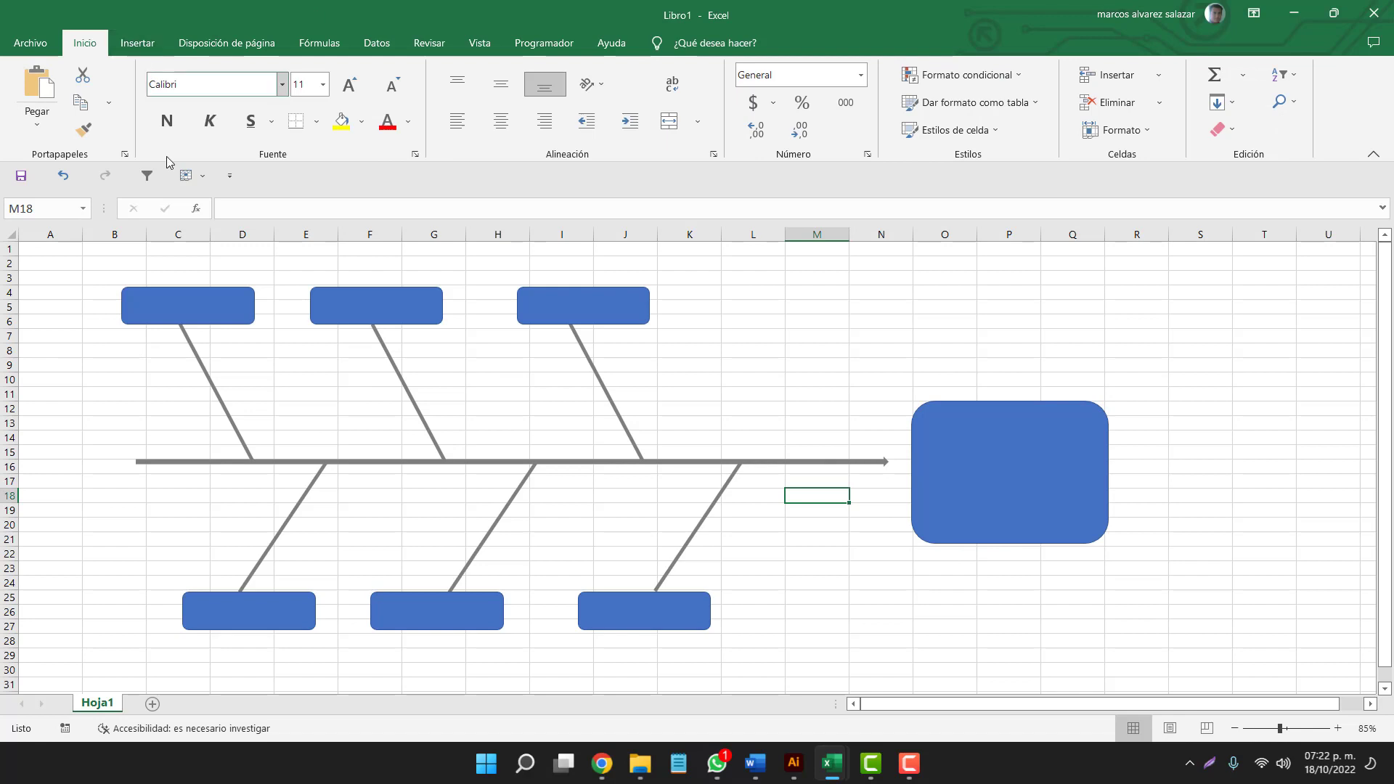
- Draw an ActiveX text box under the first top box and duplicate it into a stack of three
{"action": "left_click", "coordinate": [545, 45]}
{"action": "left_click", "coordinate": [565, 133]}
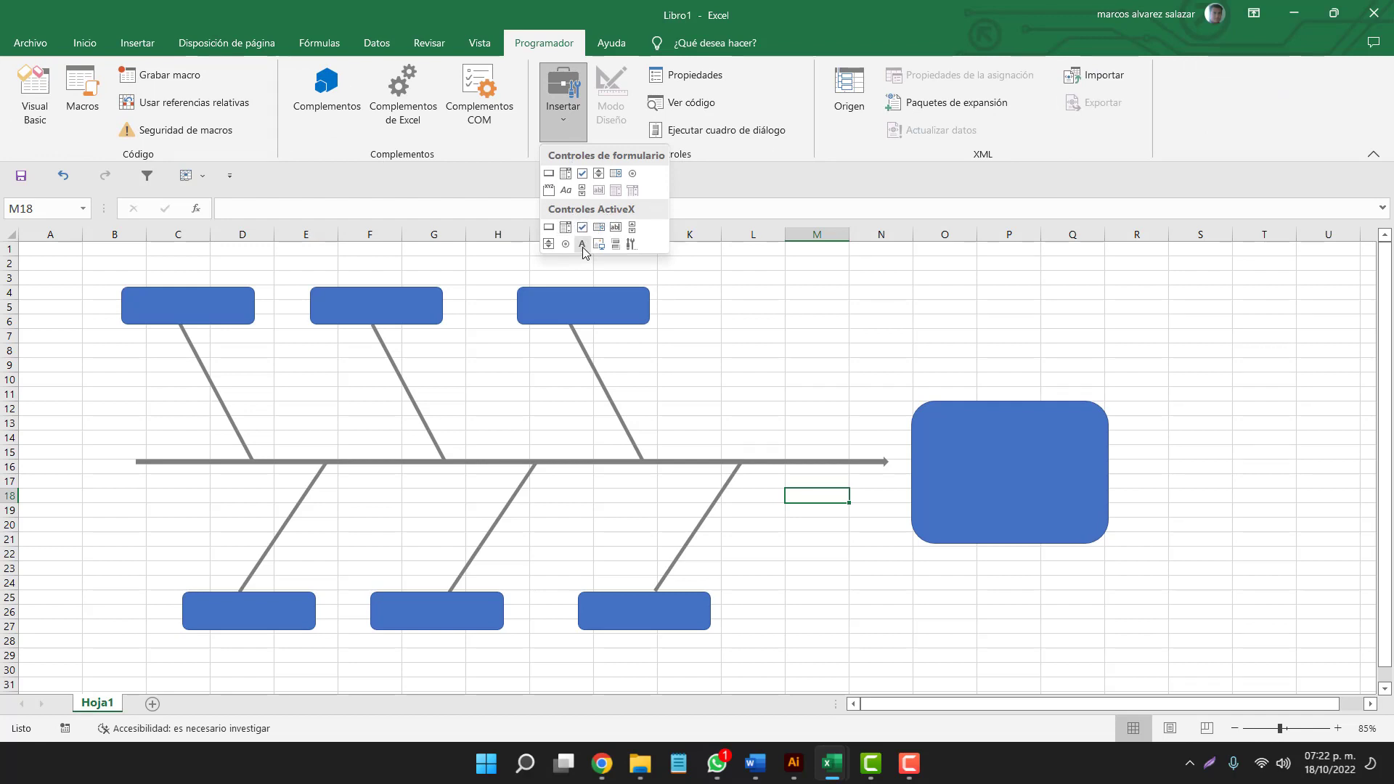
{"action": "left_click", "coordinate": [617, 230]}
{"action": "left_click_drag", "start_coordinate": [115, 335], "coordinate": [276, 357]}
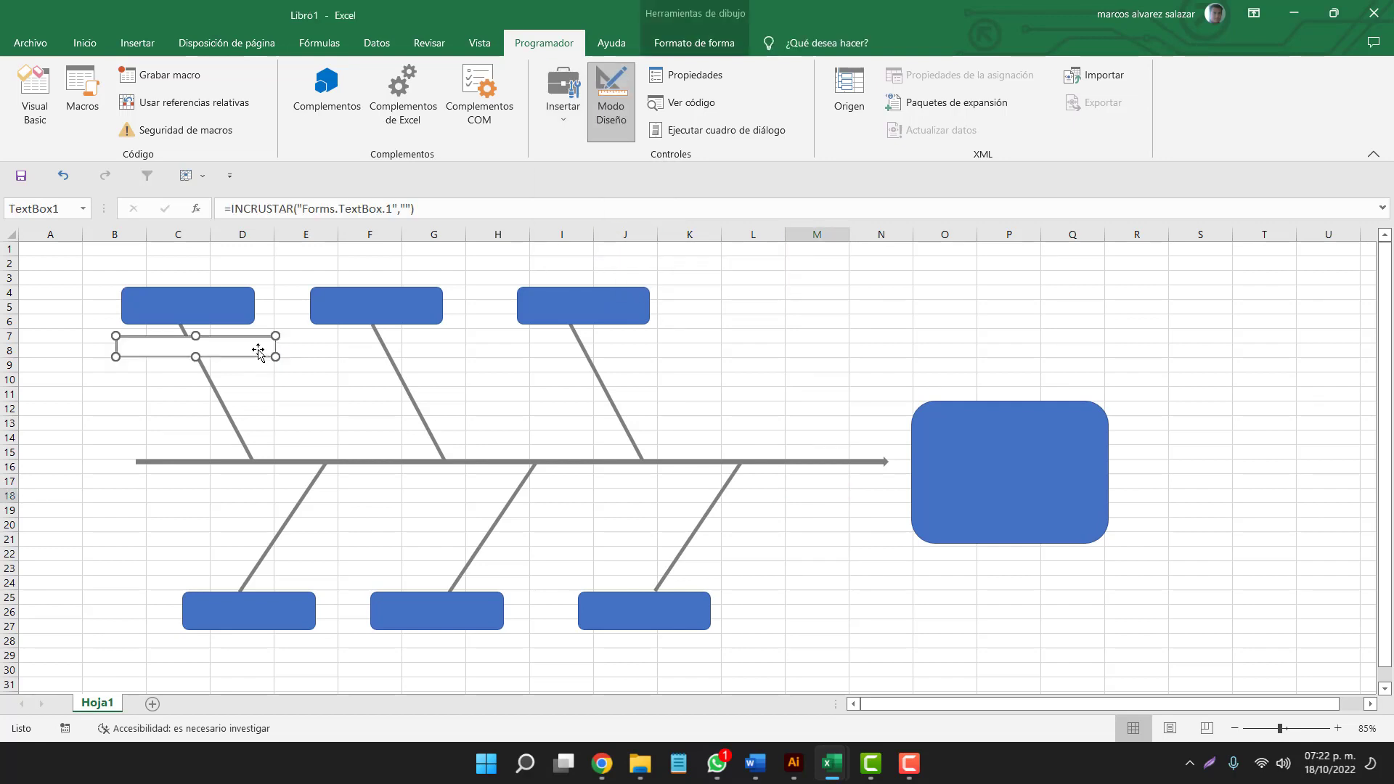
{"action": "key", "text": "ctrl+d"}
{"action": "key", "text": "ctrl+d"}
{"action": "left_click_drag", "start_coordinate": [244, 368], "coordinate": [247, 415]}
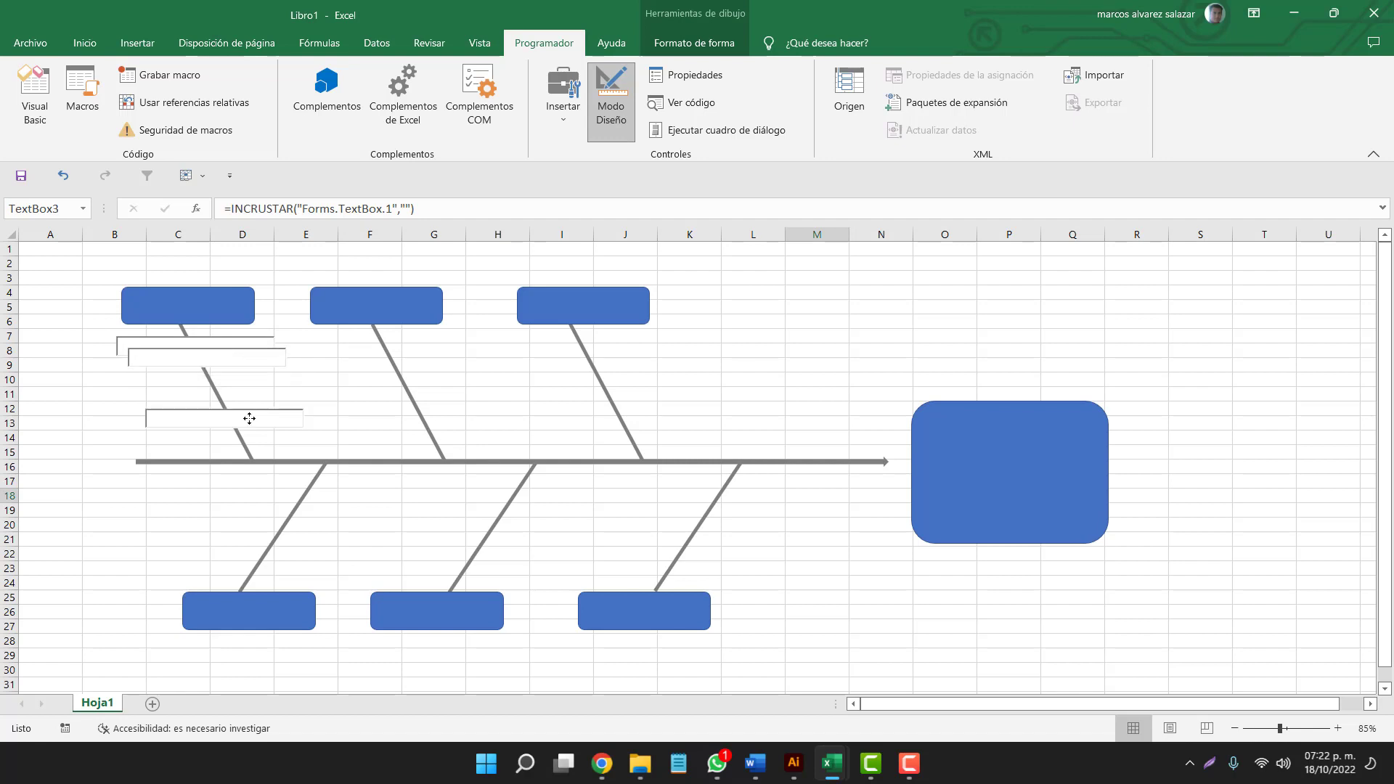
{"action": "left_click_drag", "start_coordinate": [227, 363], "coordinate": [233, 384]}
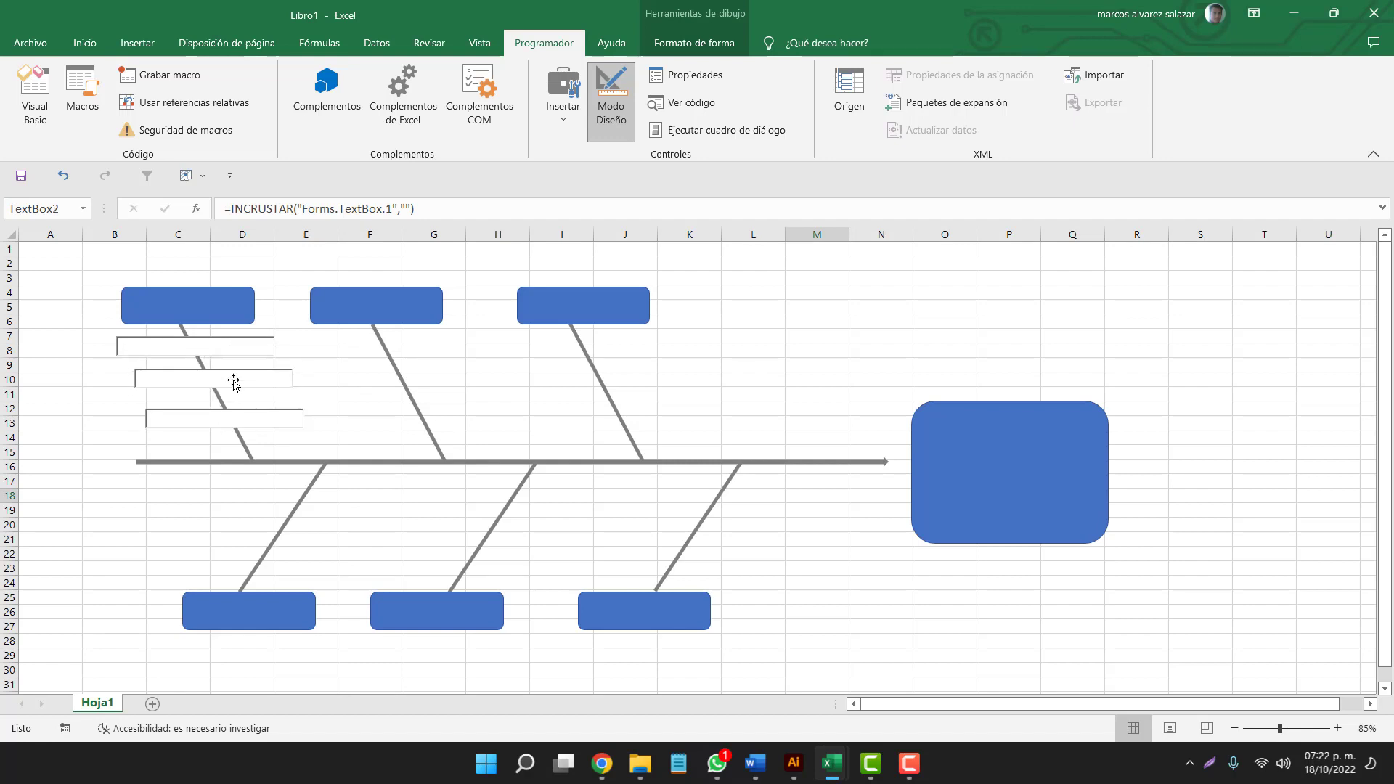
{"action": "left_click", "coordinate": [387, 399]}
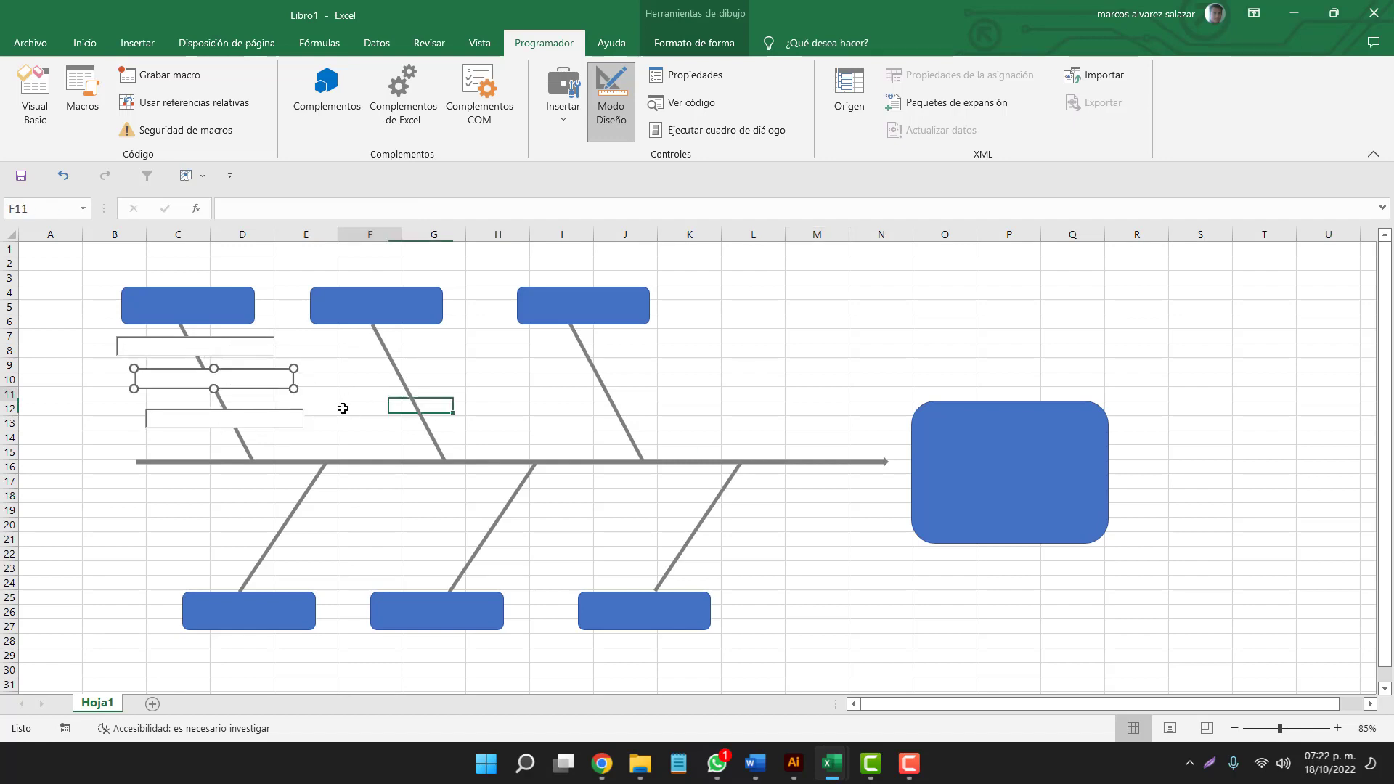
{"action": "left_click", "coordinate": [225, 353]}
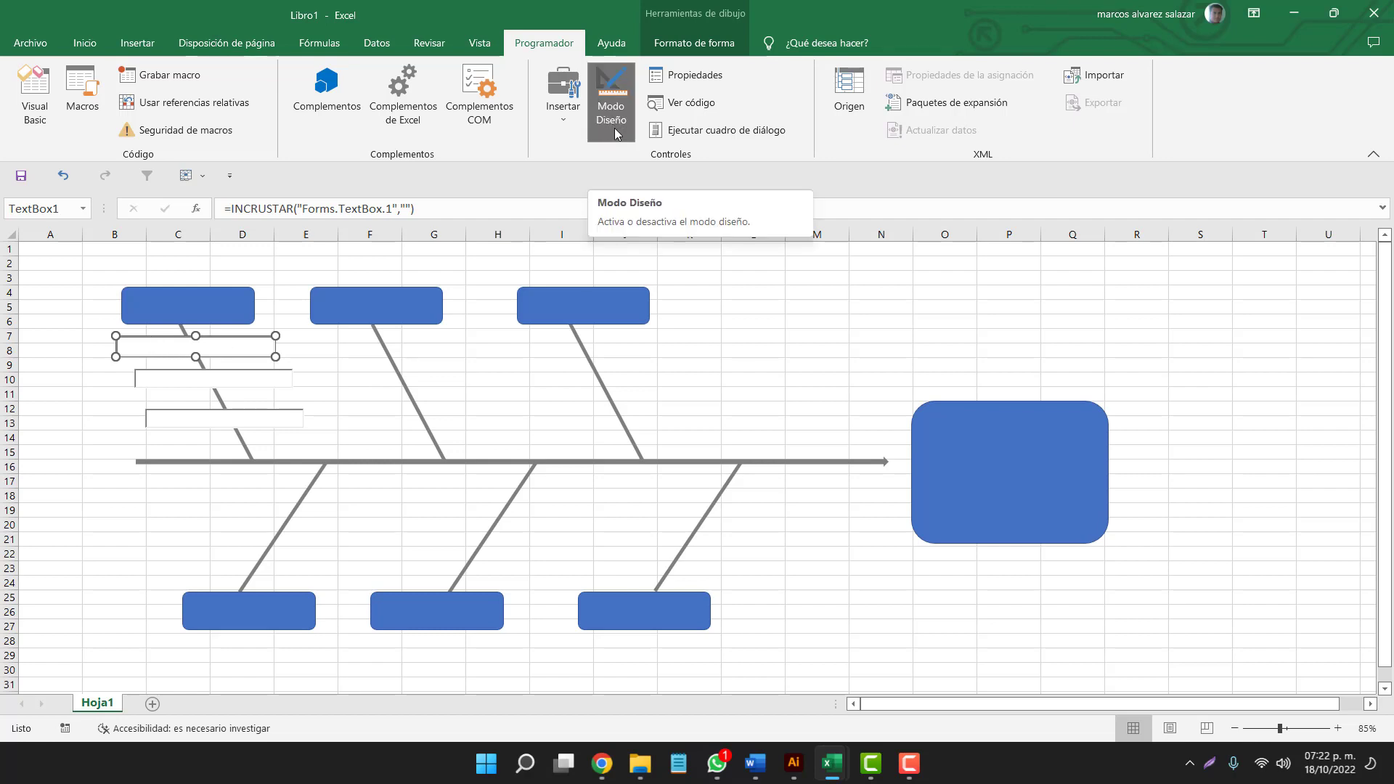
- Set the first text box's LinkedCell property to A7
{"action": "left_click", "coordinate": [686, 76]}
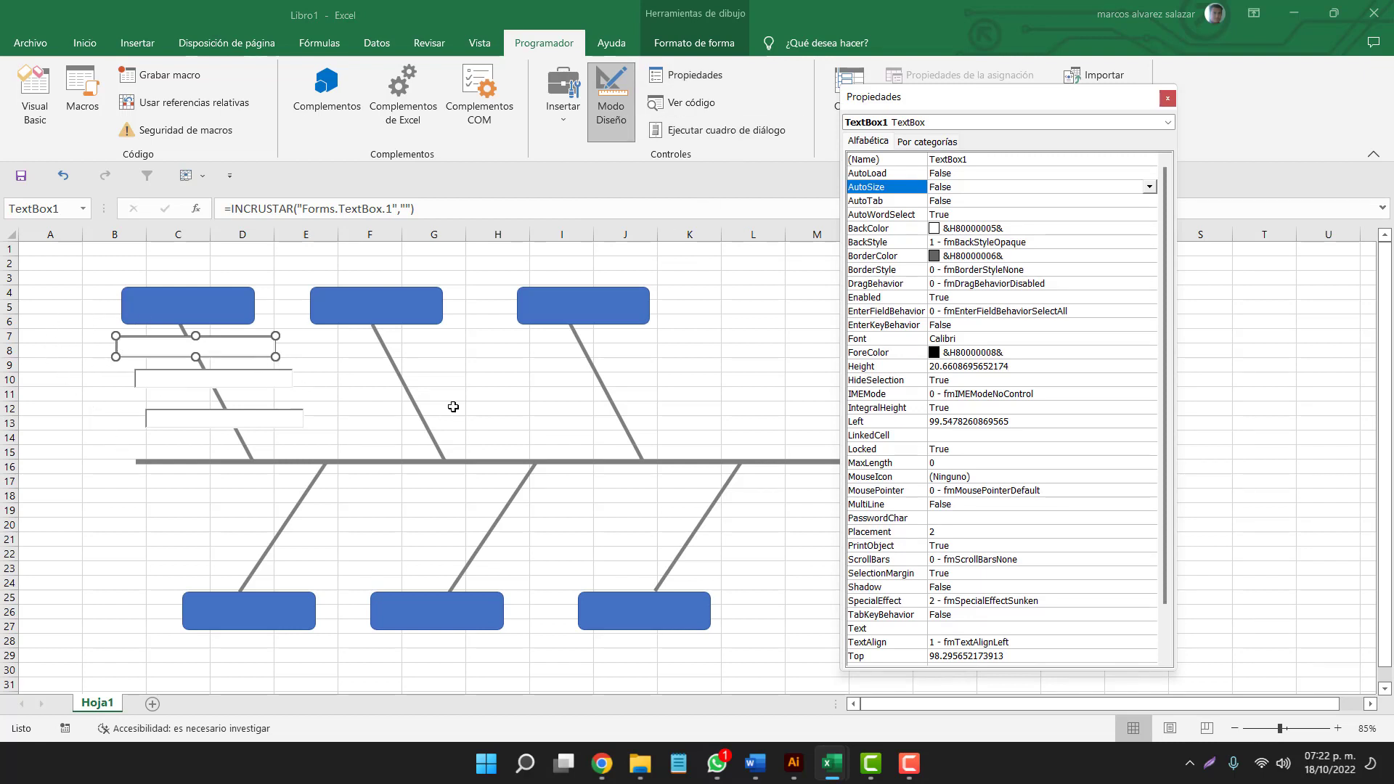
{"action": "left_click", "coordinate": [947, 436]}
{"action": "type", "text": "a7"}
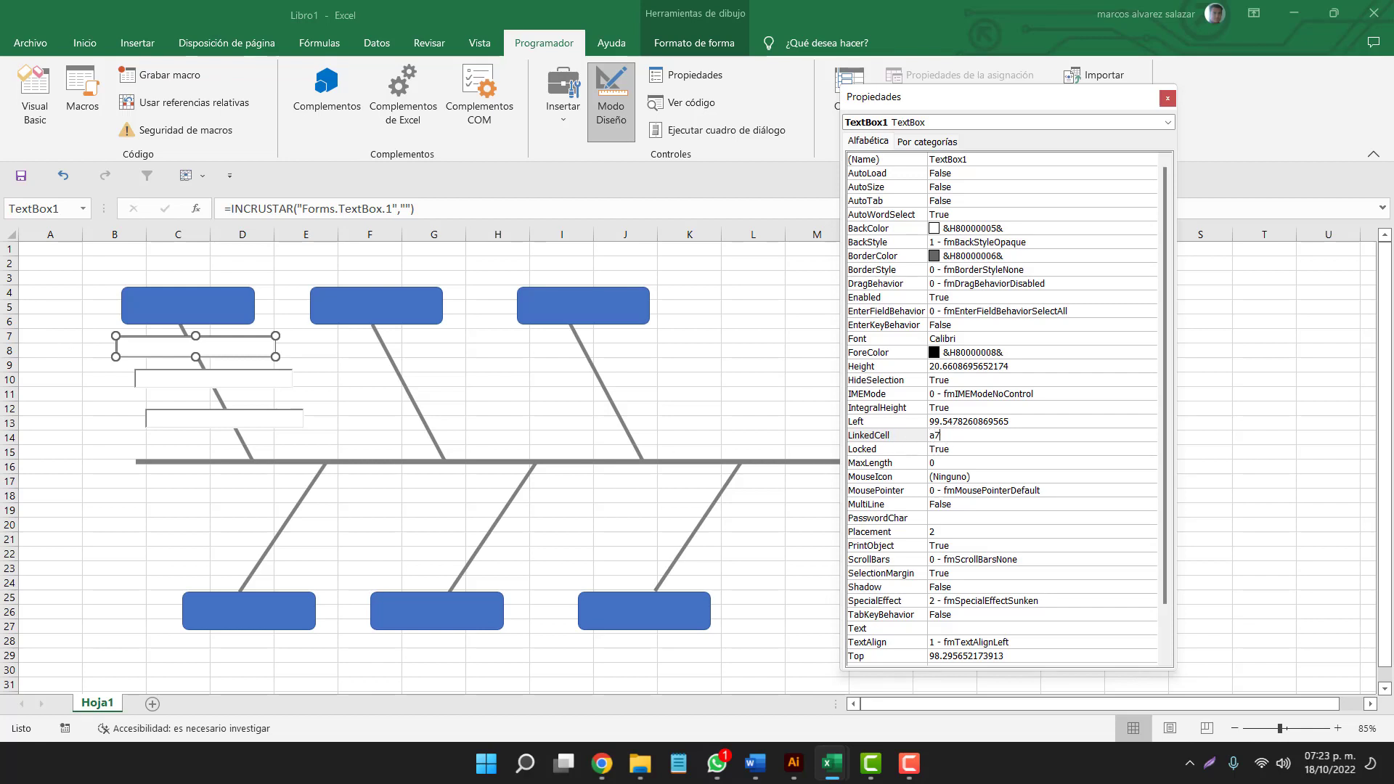
{"action": "key", "text": "Return"}
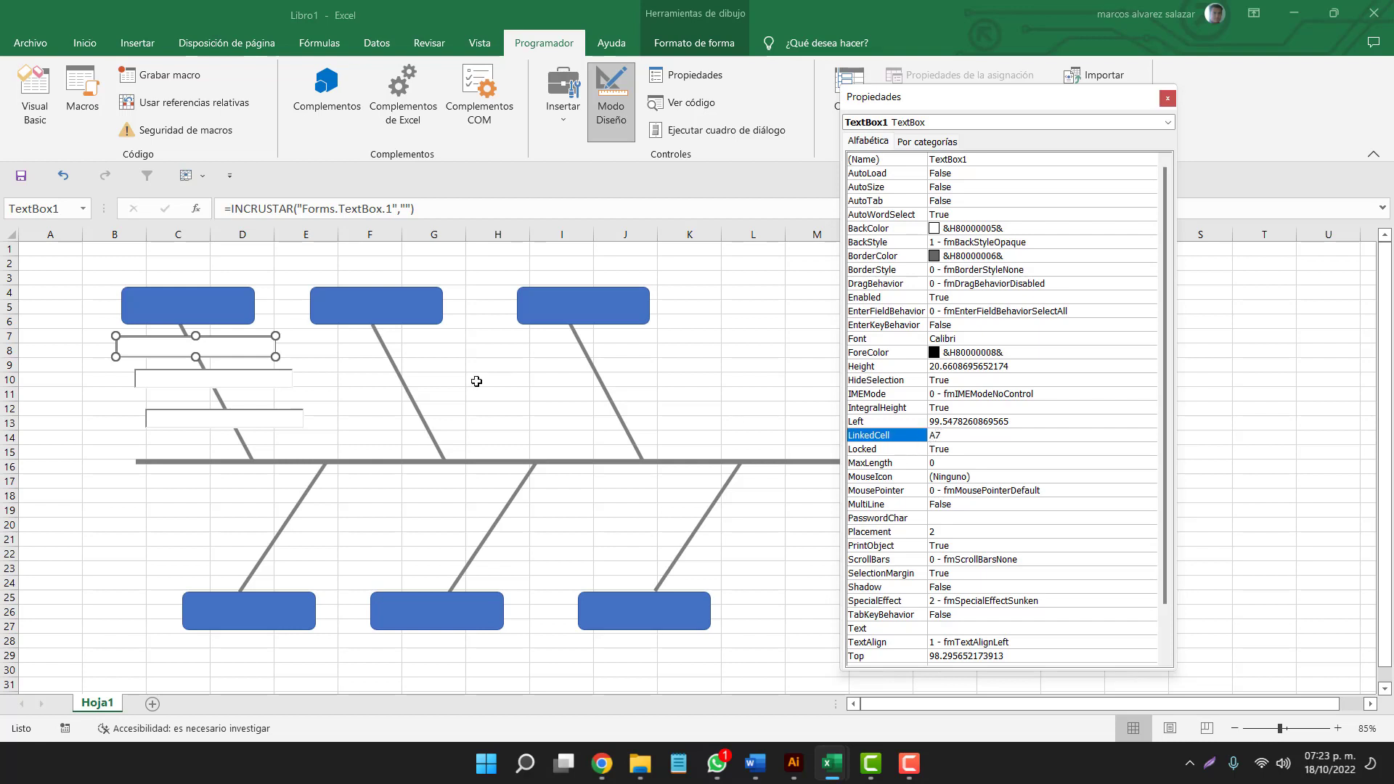
- Edit the LinkedCell property of the second and third text boxes, then close Properties
{"action": "left_click", "coordinate": [186, 377]}
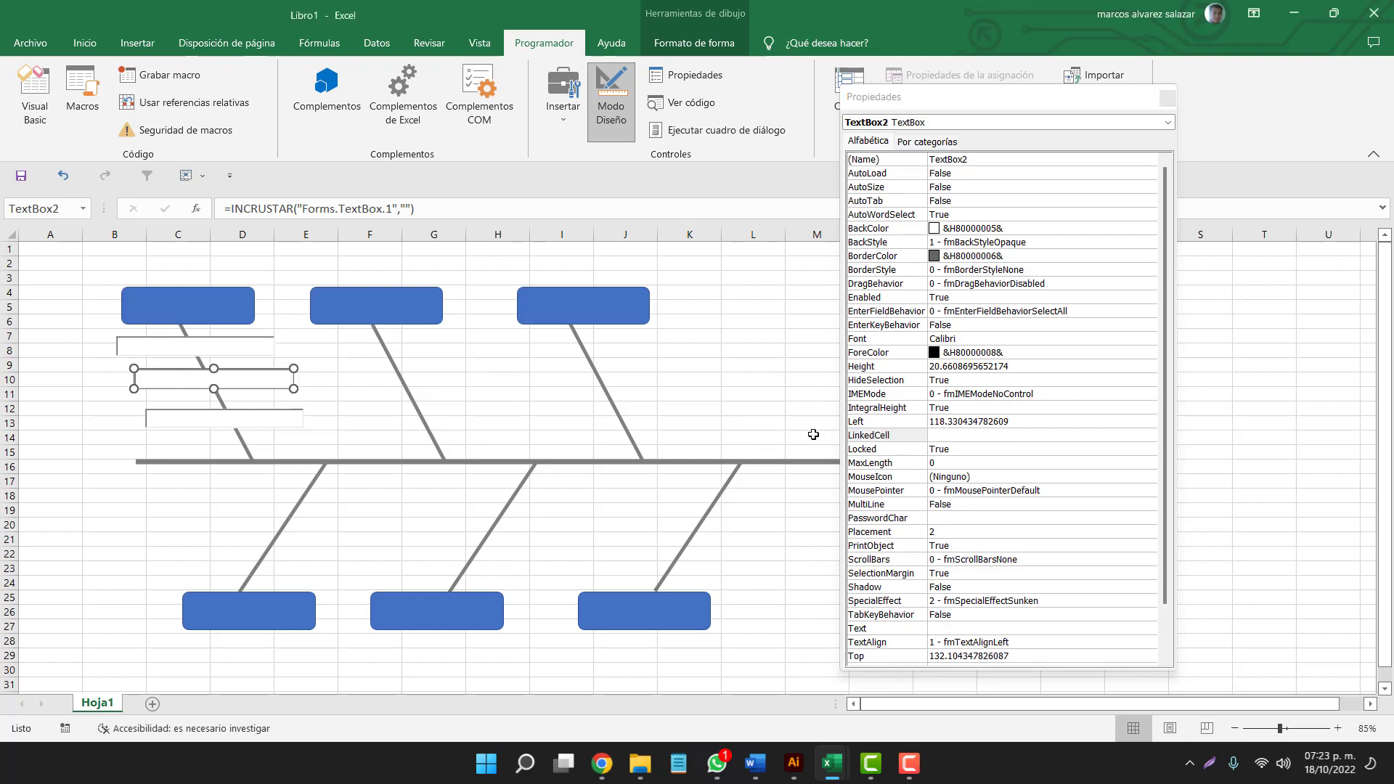
{"action": "left_click", "coordinate": [931, 430]}
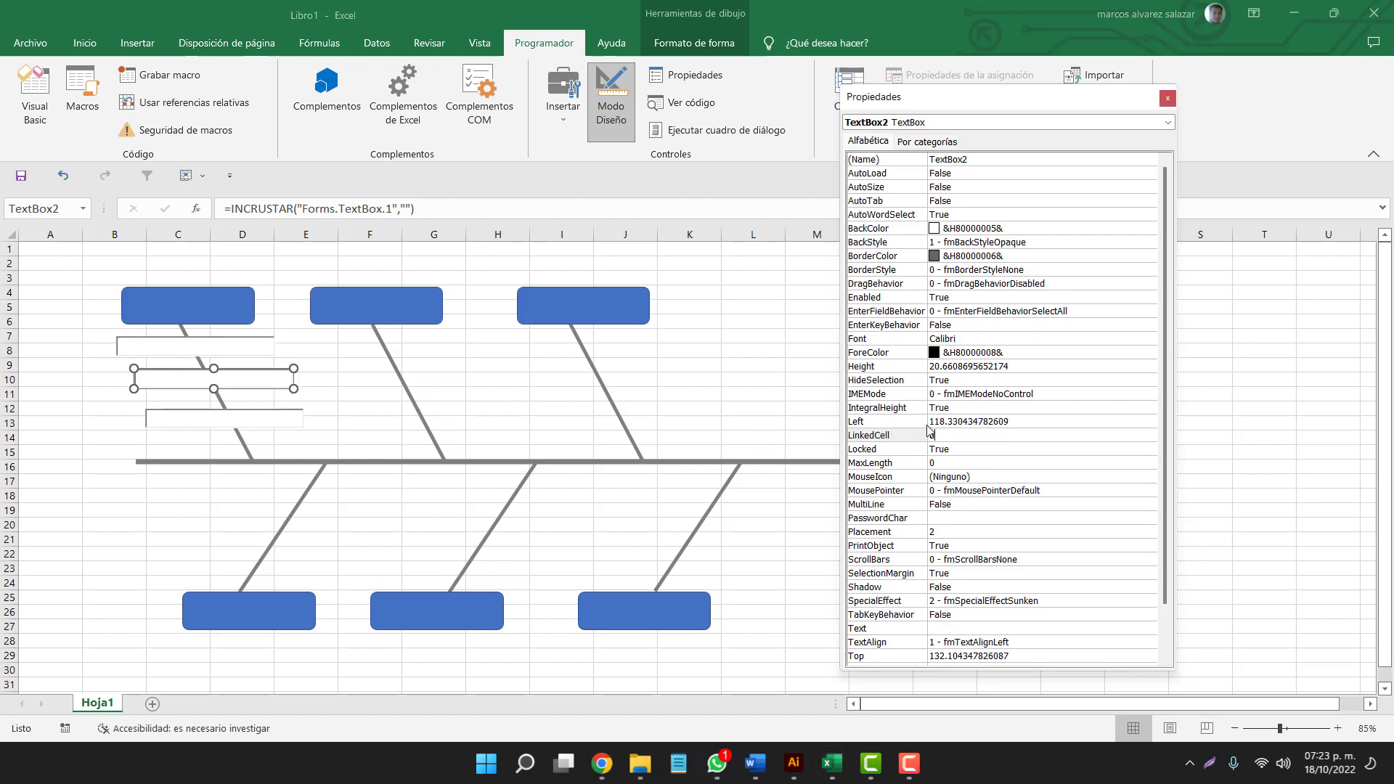
{"action": "left_click", "coordinate": [283, 422]}
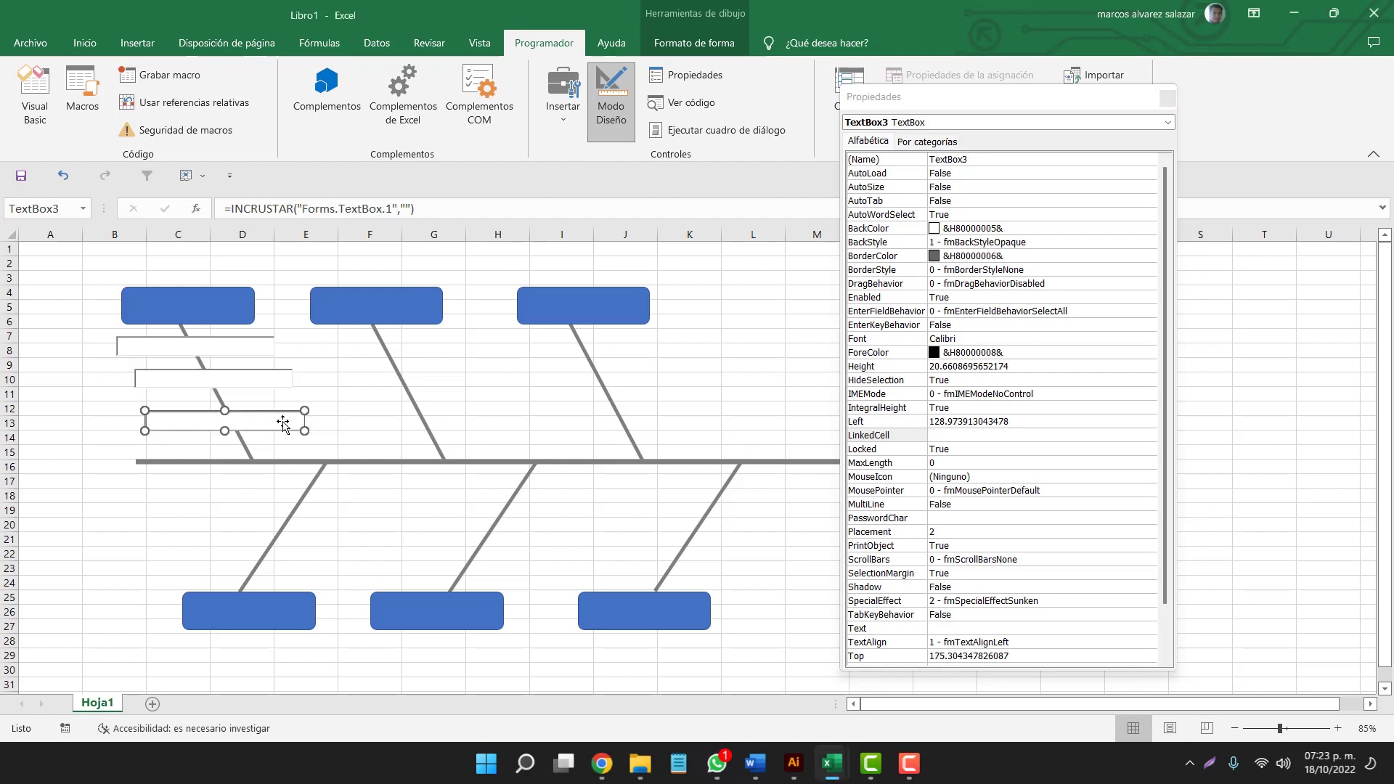
{"action": "left_click", "coordinate": [944, 434]}
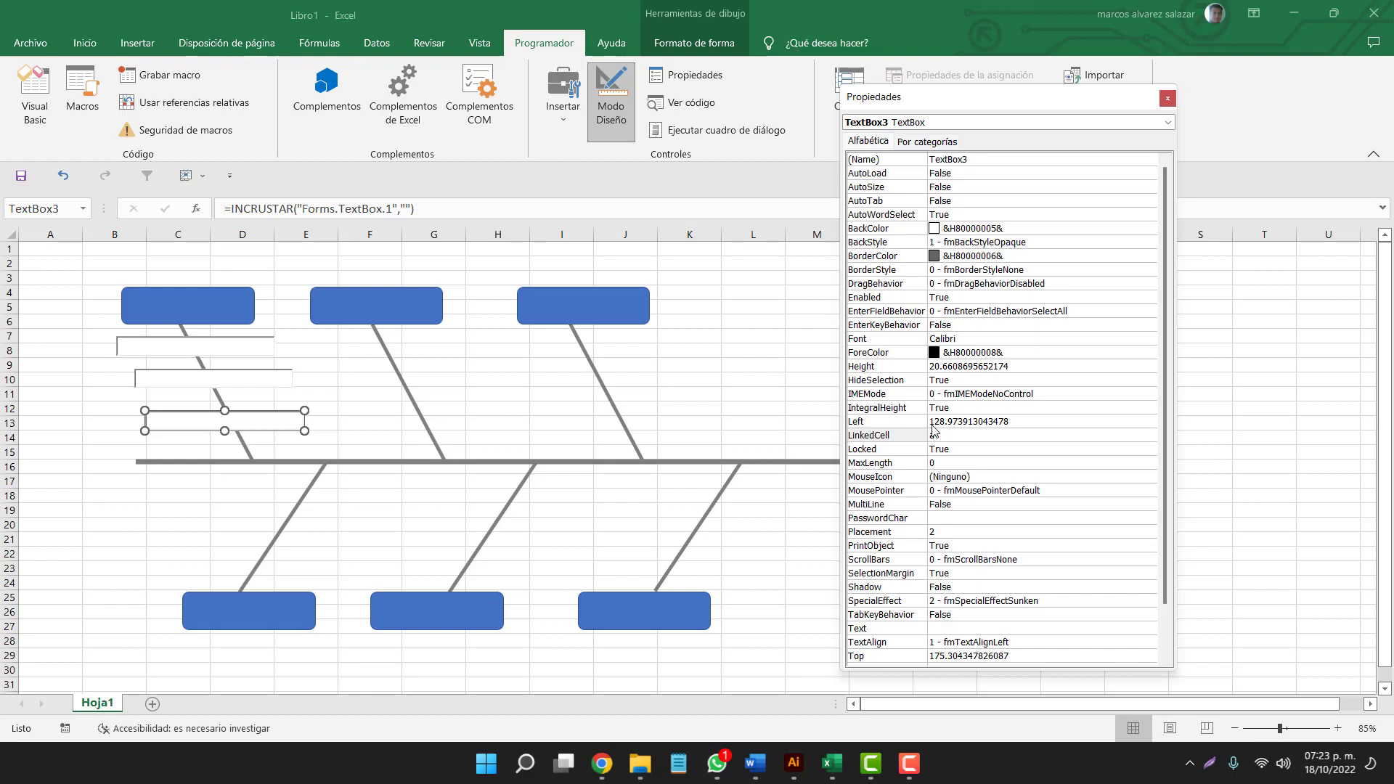
{"action": "type", "text": "M"}
{"action": "key", "text": "Tab"}
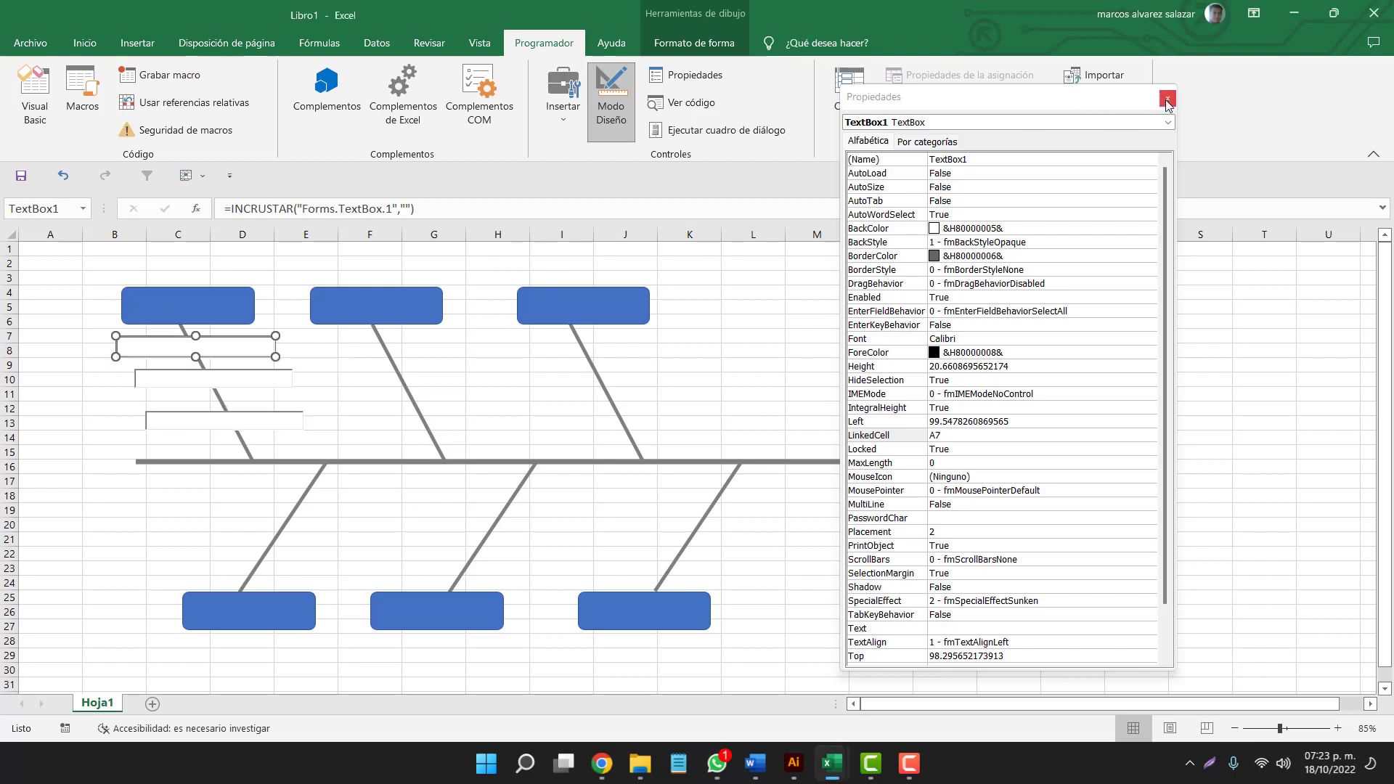
{"action": "left_click", "coordinate": [1167, 98]}
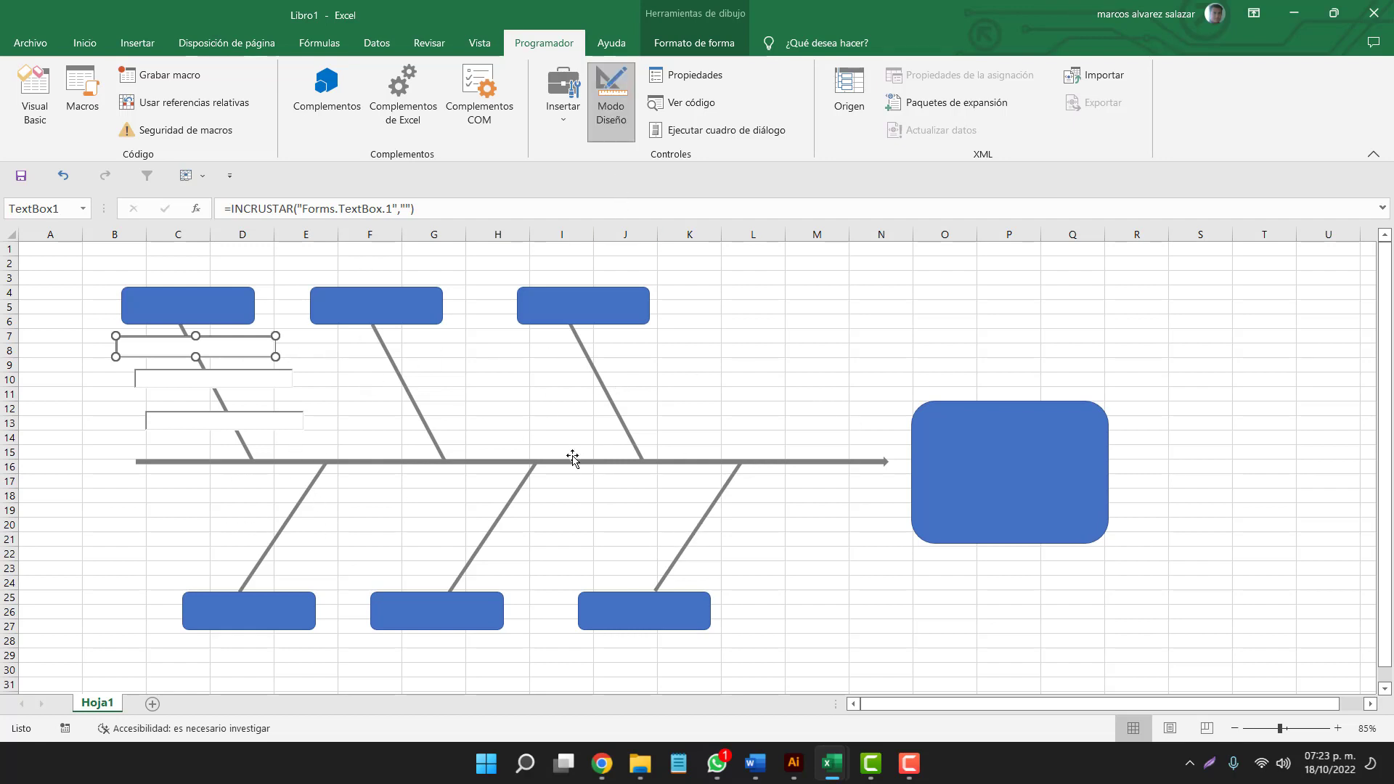
- Exit design mode, enter 'Problema 1' and 'Problema 2' in the first two cause boxes, and select A3:A25
{"action": "left_click", "coordinate": [611, 110]}
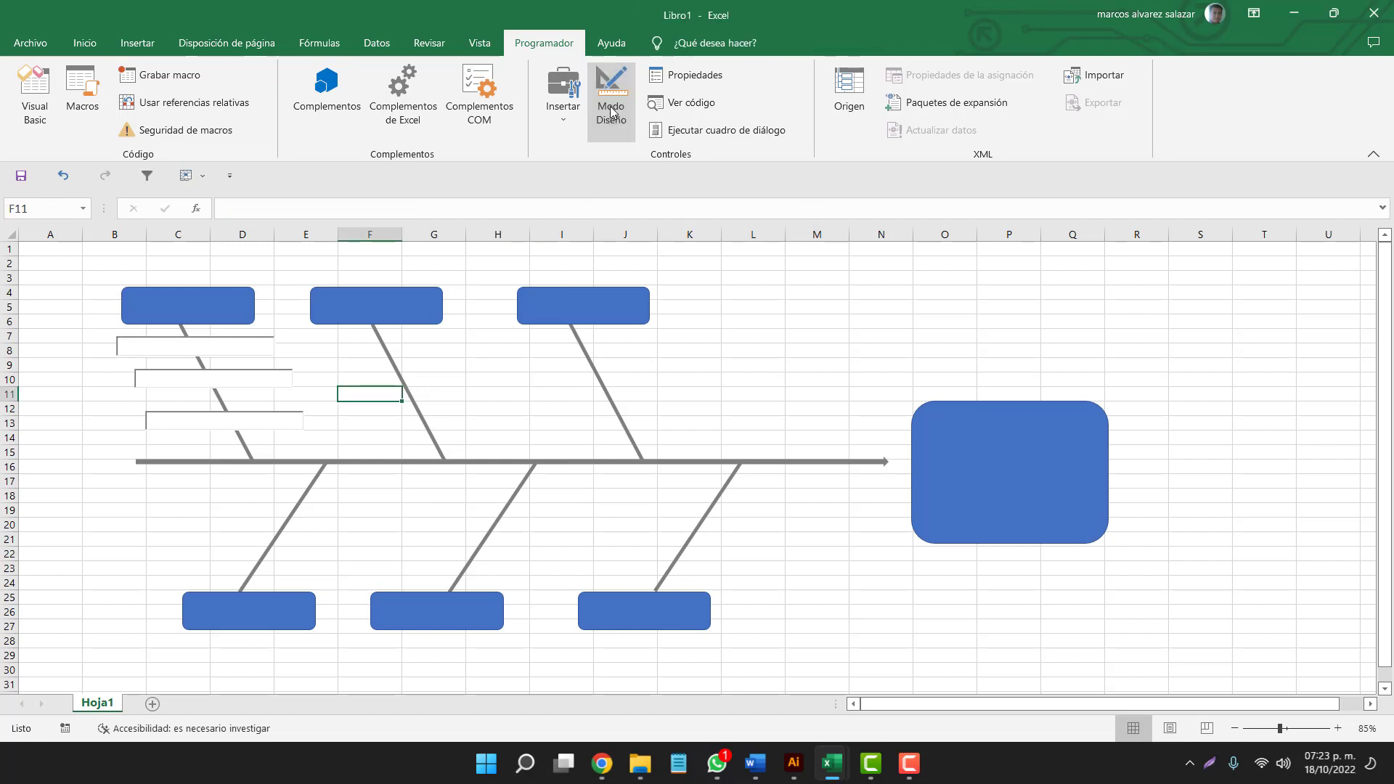
{"action": "left_click", "coordinate": [147, 349]}
{"action": "type", "text": "Probl"}
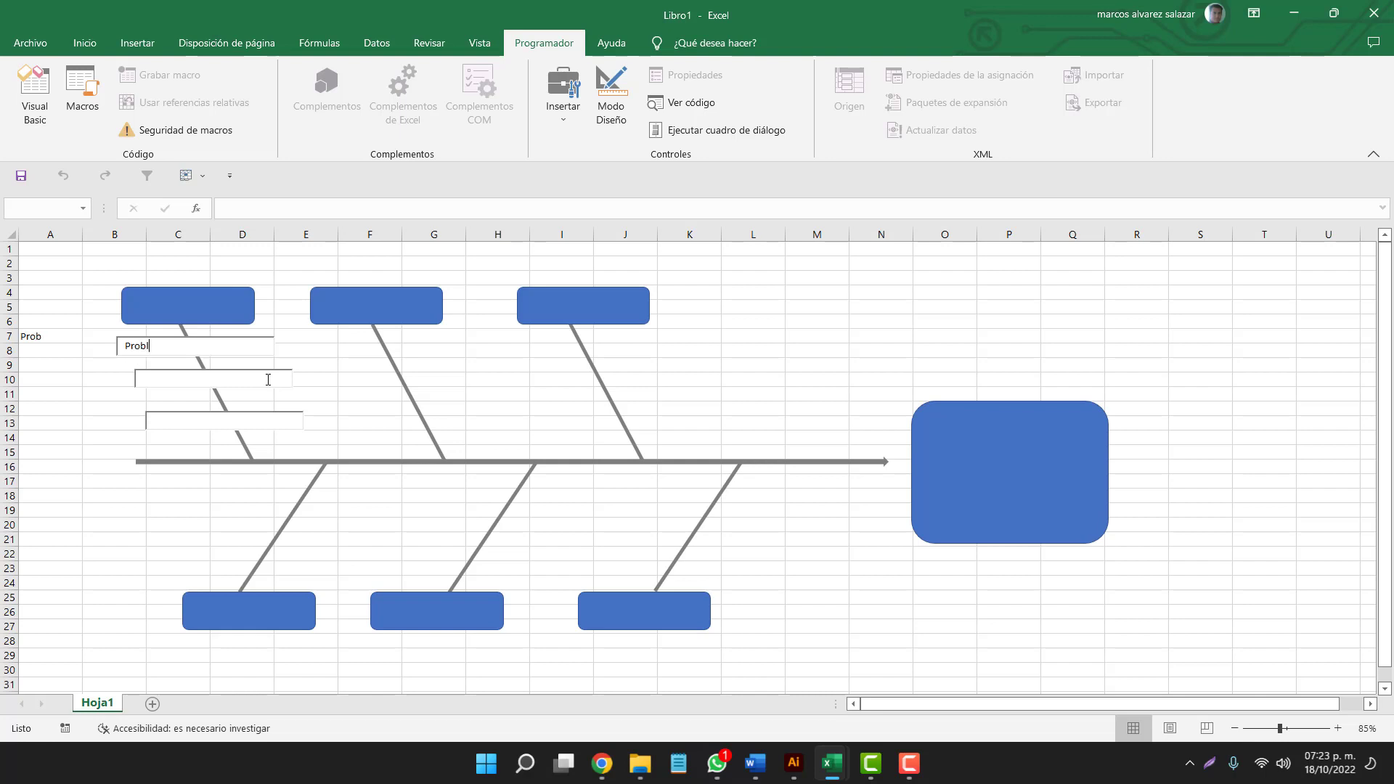
{"action": "type", "text": "ema "}
{"action": "type", "text": "1"}
{"action": "left_click", "coordinate": [203, 379]}
{"action": "type", "text": "lema"}
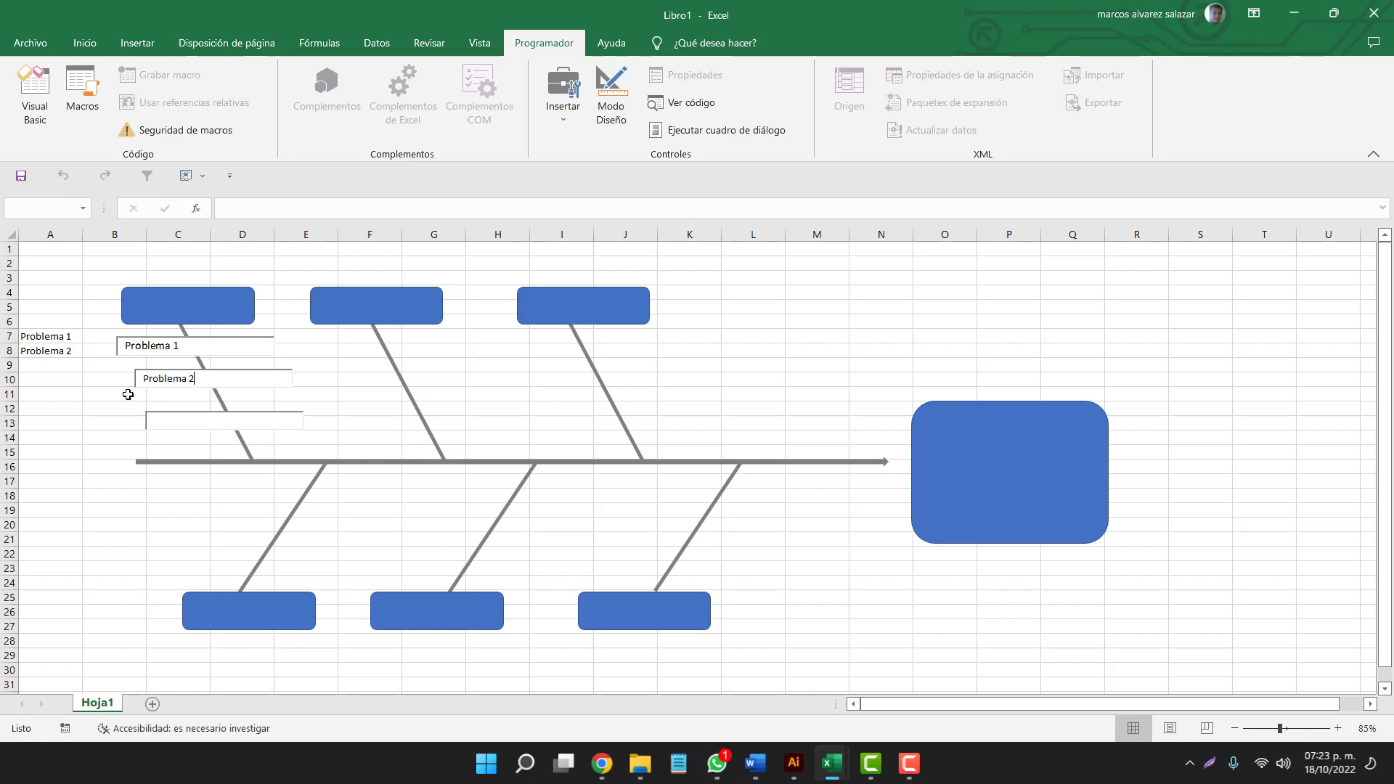
{"action": "left_click", "coordinate": [124, 452]}
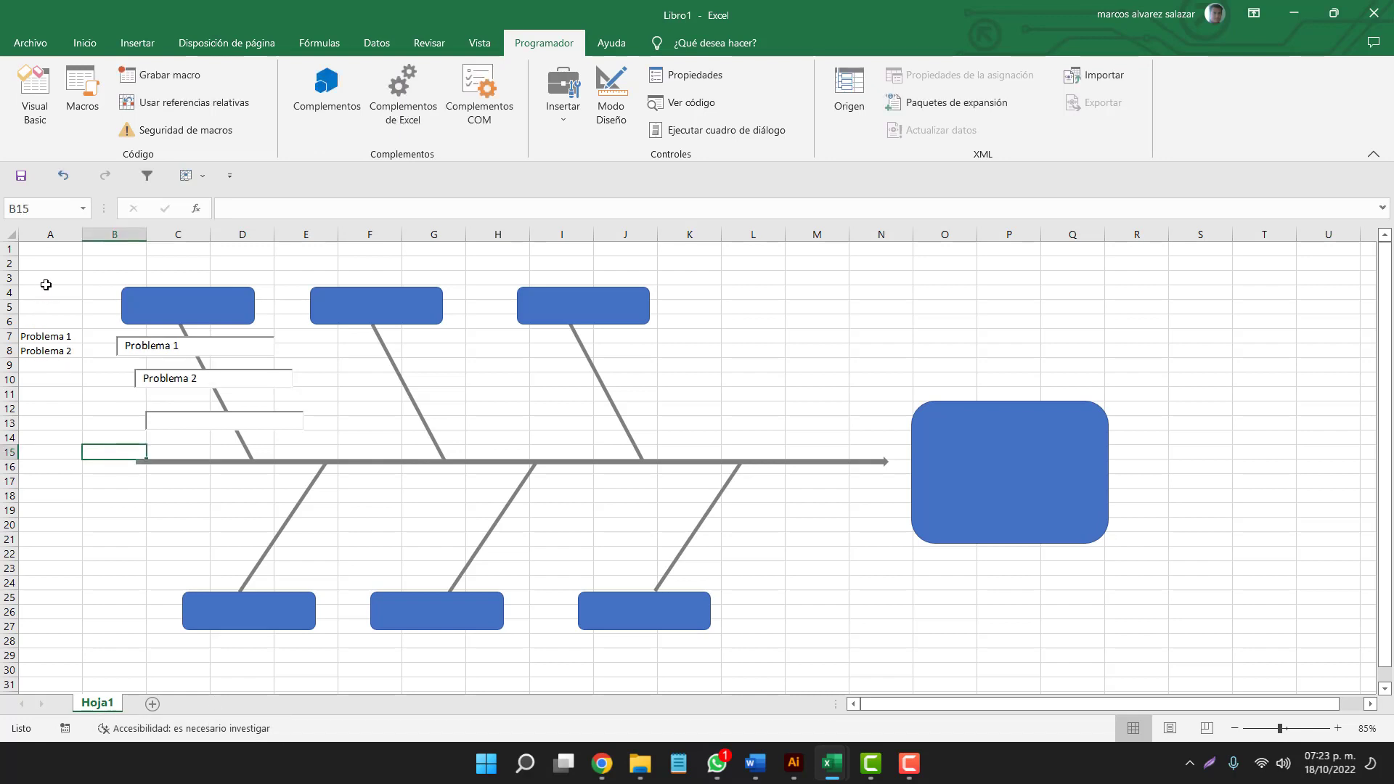
{"action": "left_click_drag", "start_coordinate": [46, 285], "coordinate": [29, 598]}
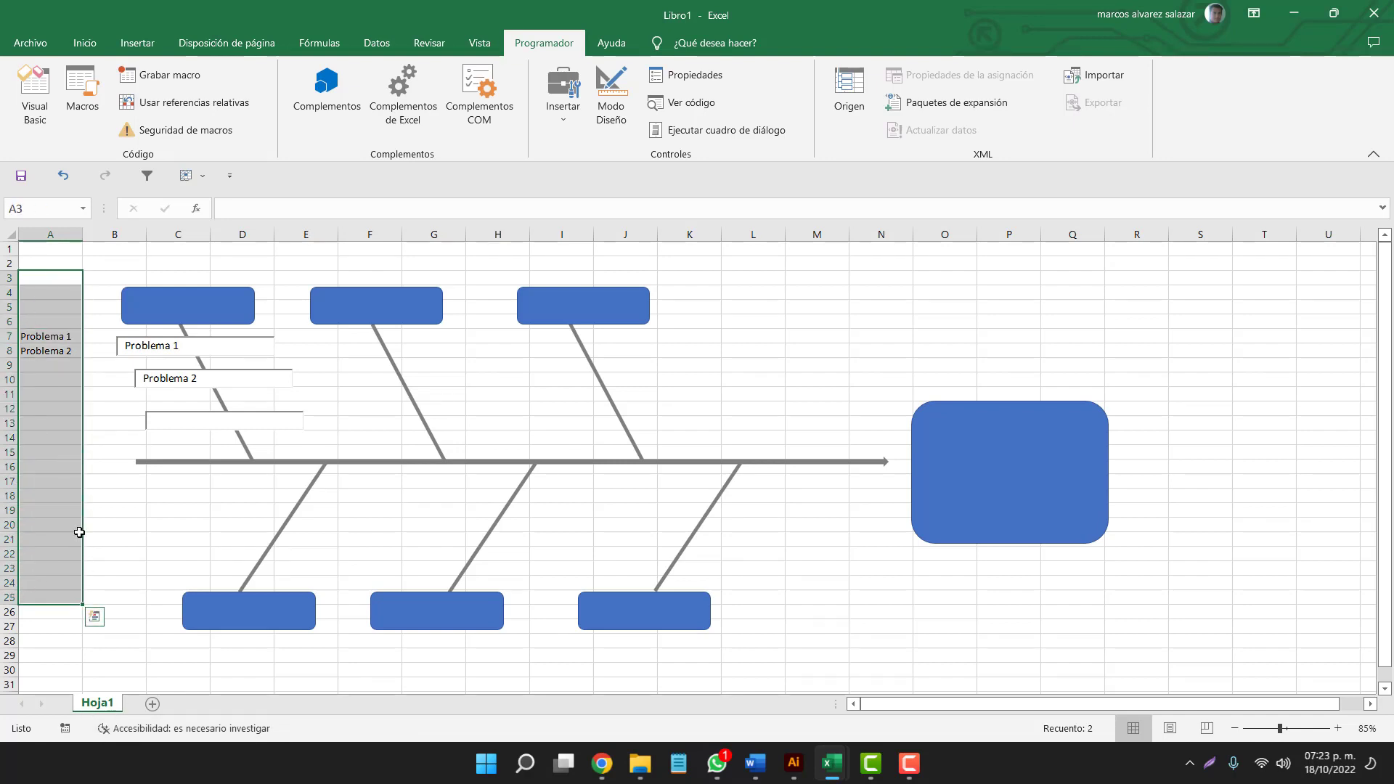
- Replace the Estándar format on A3:A25 with the custom code ;; to hide the cell values
{"action": "left_click", "coordinate": [84, 42]}
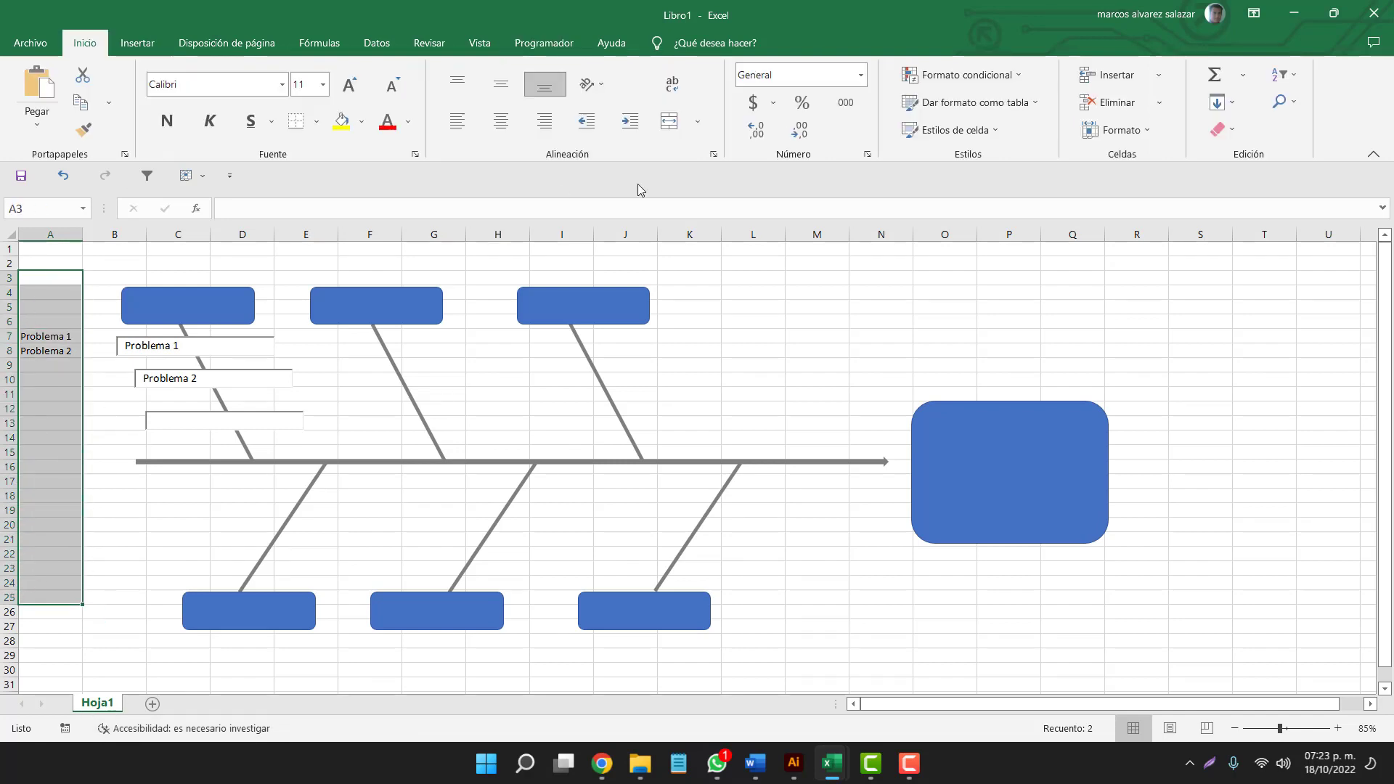
{"action": "left_click", "coordinate": [867, 154]}
{"action": "left_click", "coordinate": [449, 346]}
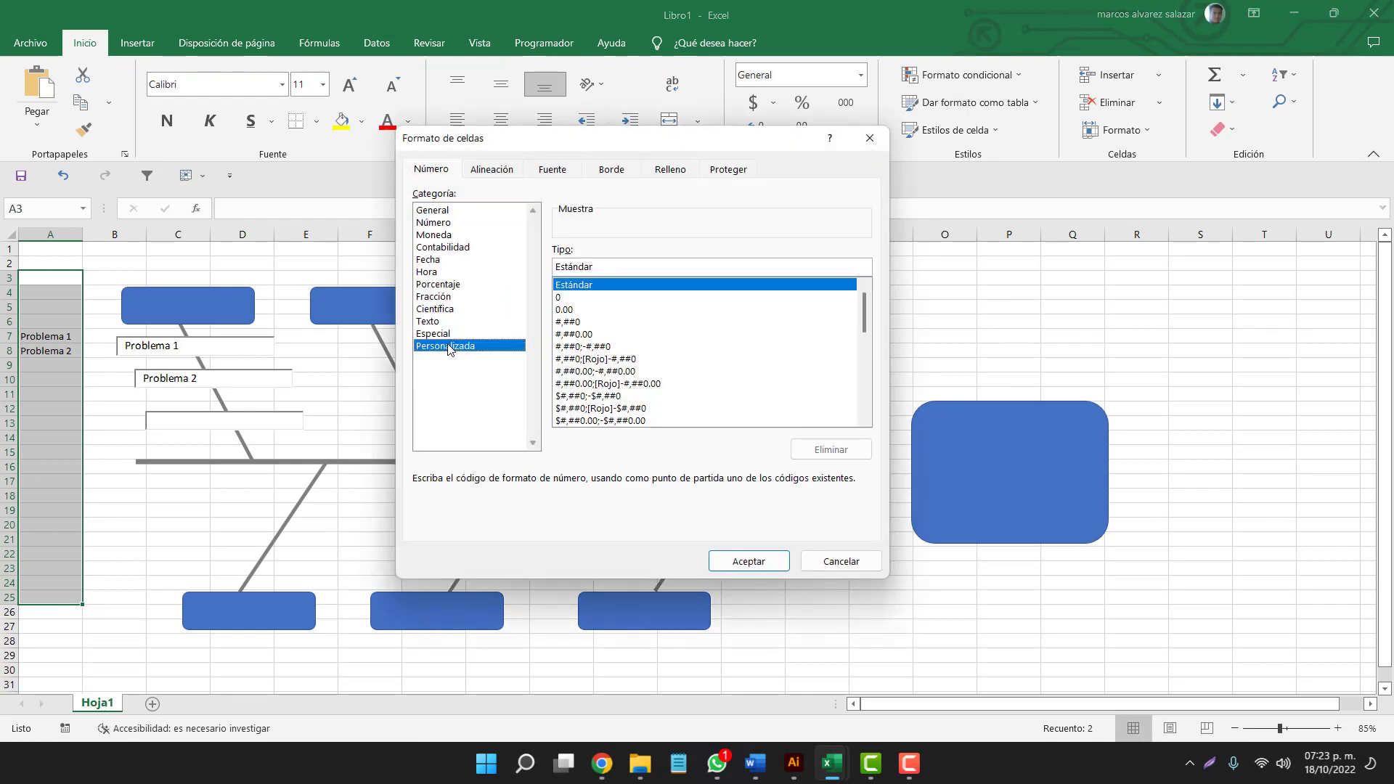
{"action": "double_click", "coordinate": [570, 268]}
{"action": "key", "text": "BackSpace"}
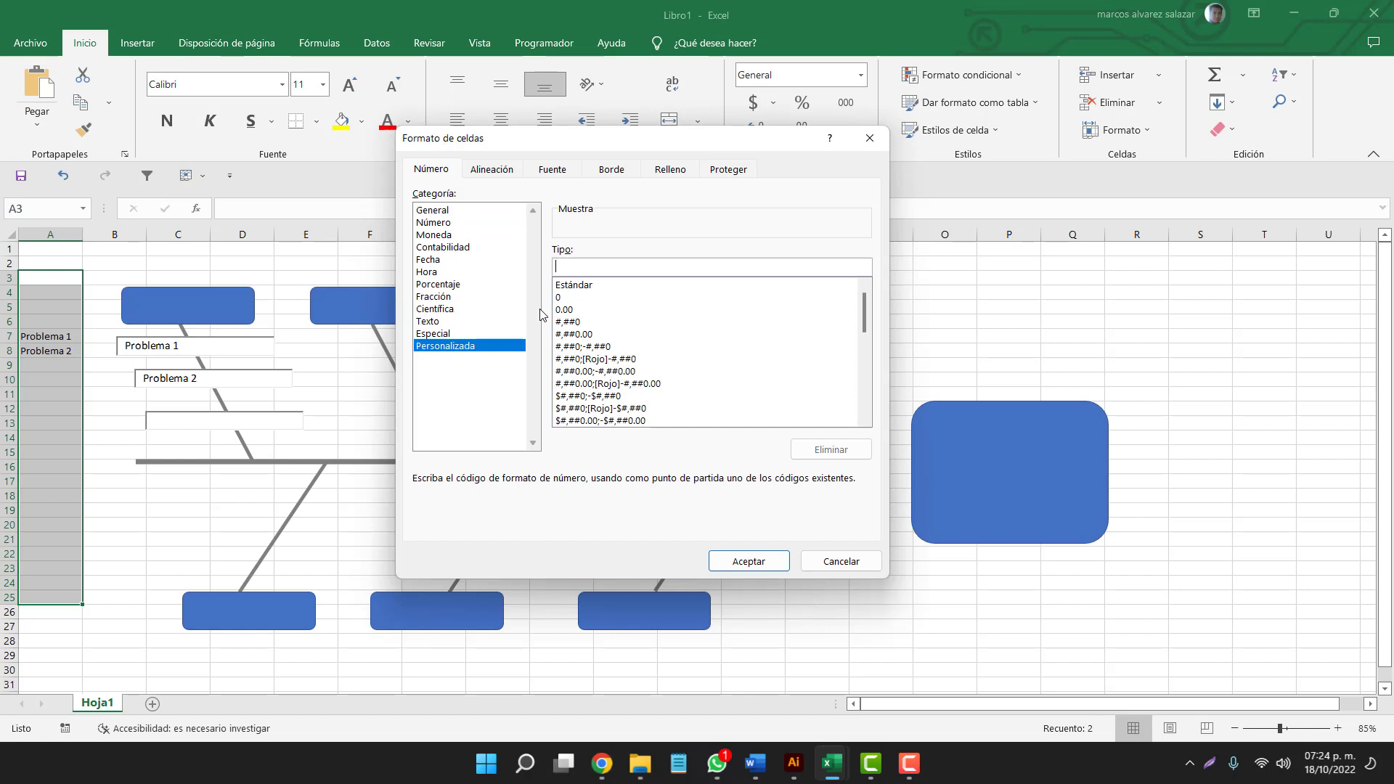
{"action": "type", "text": ";;;"}
{"action": "left_click", "coordinate": [744, 560]}
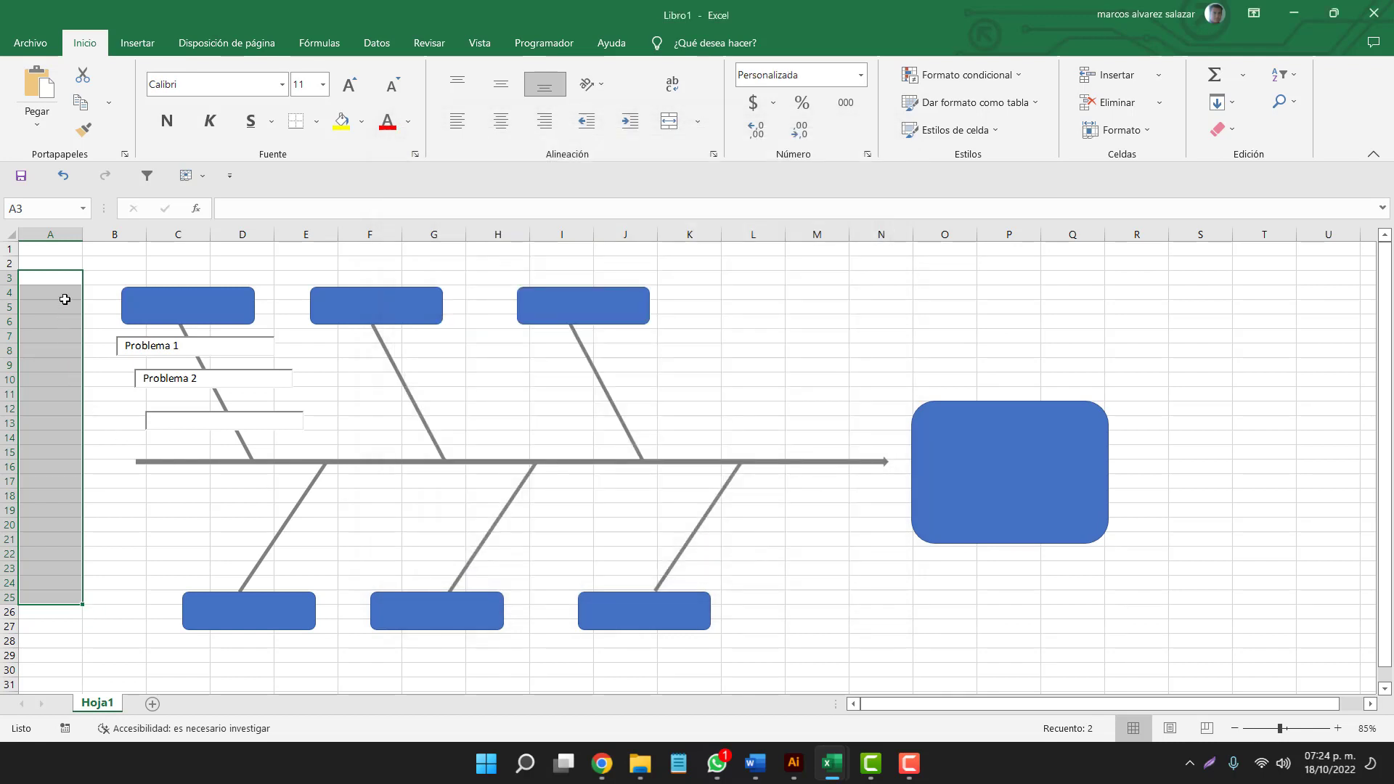
- Check that cells A7 and A8 look empty while still holding their values
{"action": "left_click", "coordinate": [60, 350]}
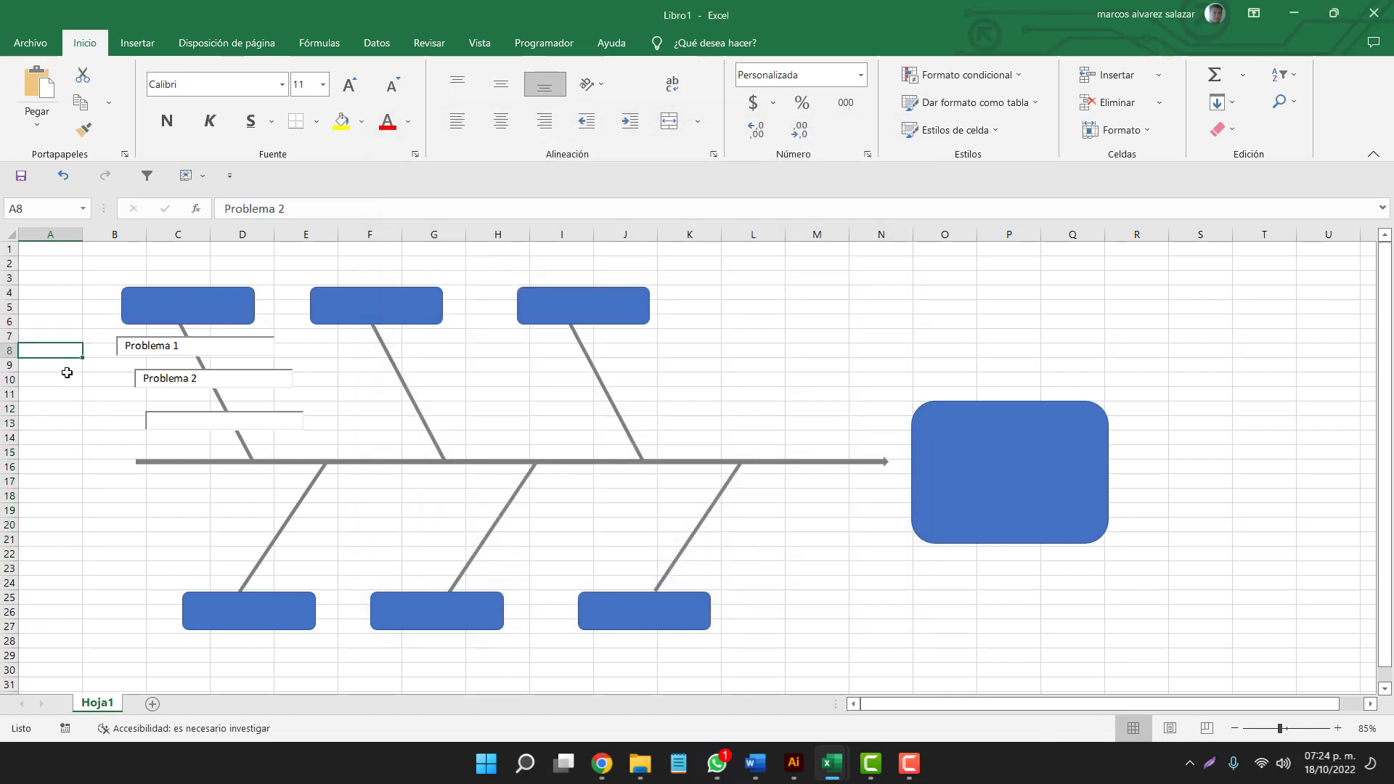
{"action": "left_click", "coordinate": [60, 339]}
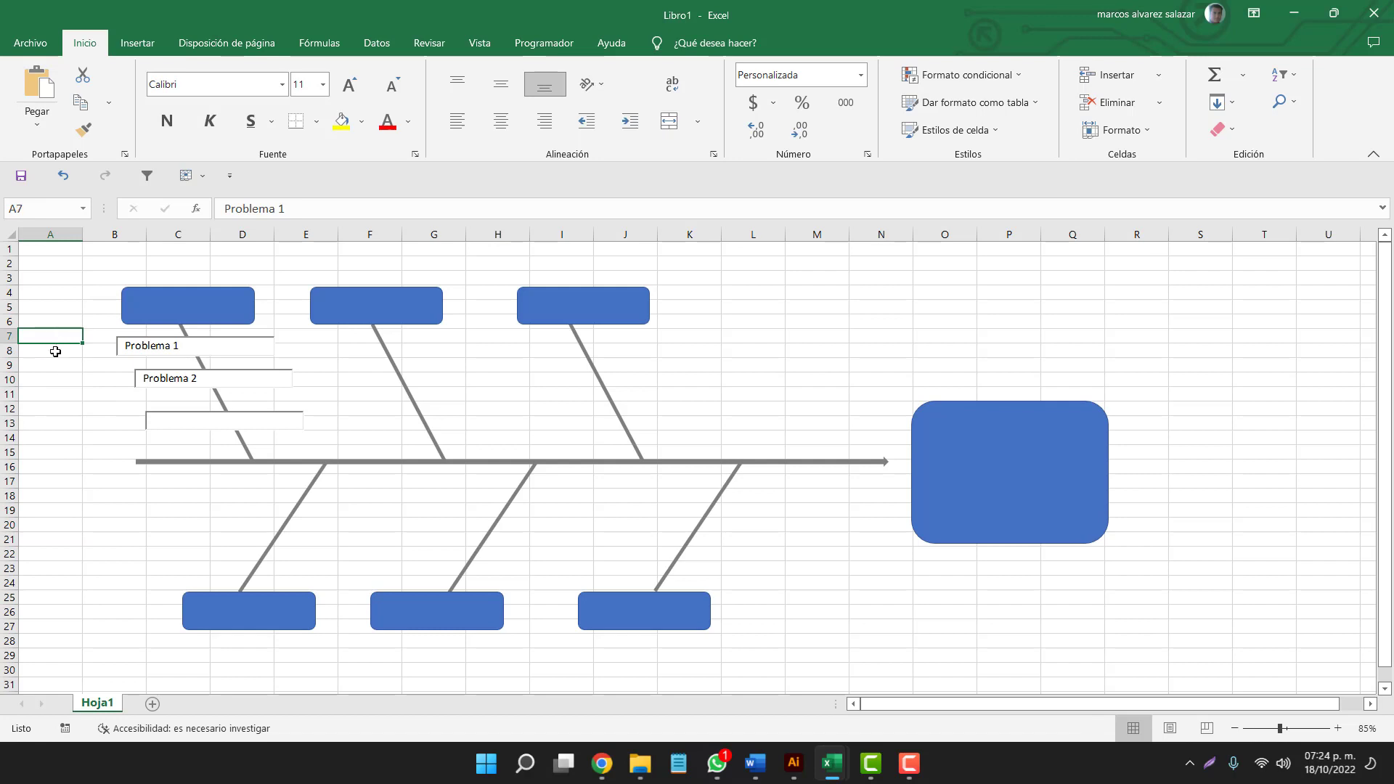
{"action": "left_click", "coordinate": [69, 379]}
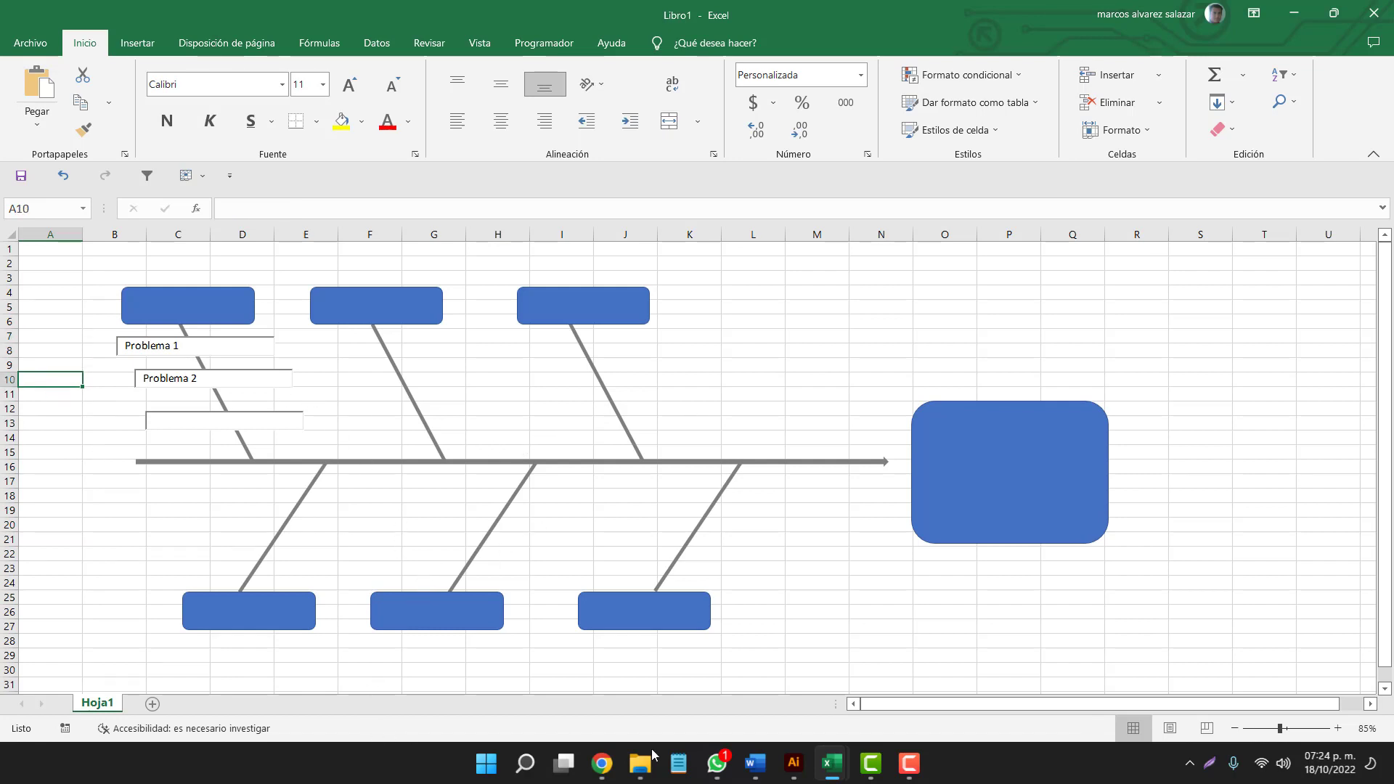
- Compare with the #21 Ishikawa example workbook, then return to Libro1
{"action": "mouse_move", "coordinate": [830, 763]}
{"action": "left_click", "coordinate": [756, 680]}
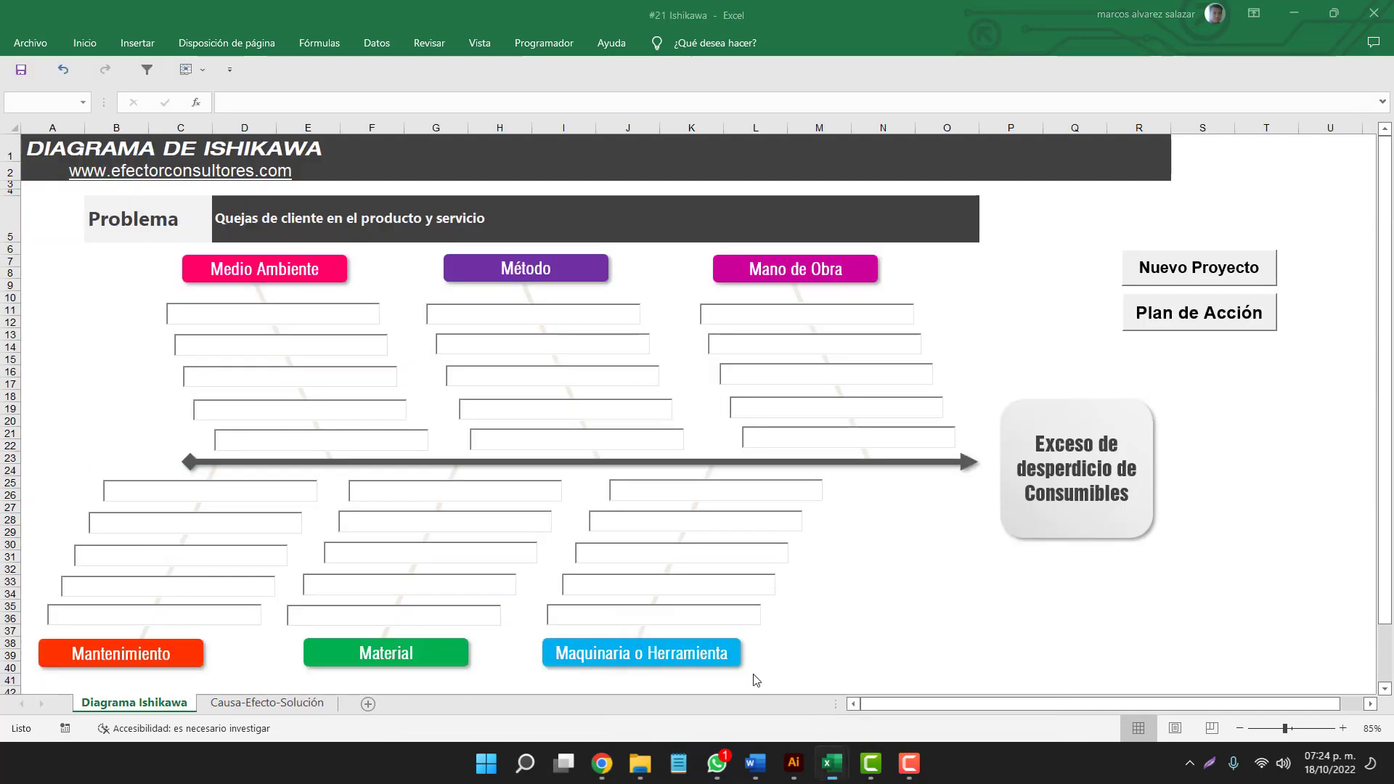
{"action": "left_click", "coordinate": [1191, 356]}
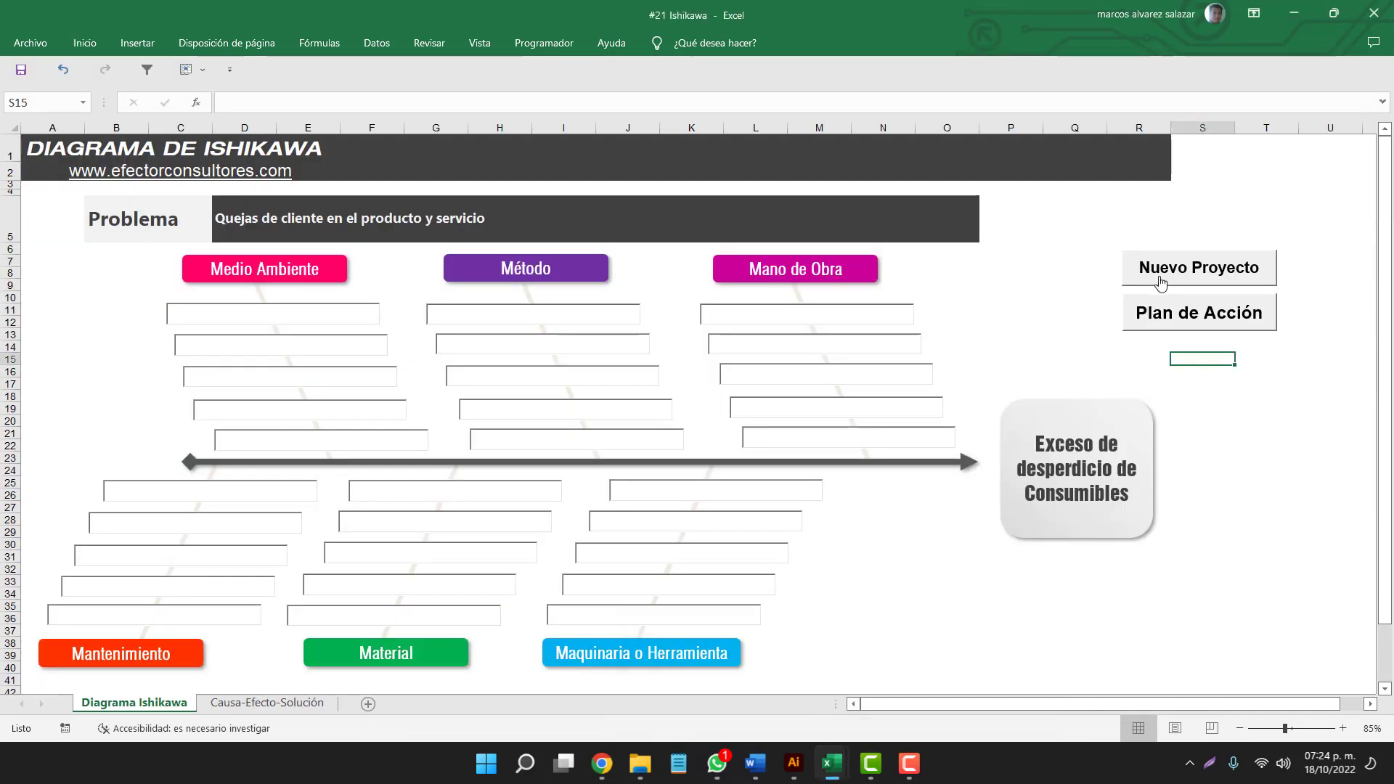
{"action": "mouse_move", "coordinate": [830, 764]}
{"action": "left_click", "coordinate": [922, 665]}
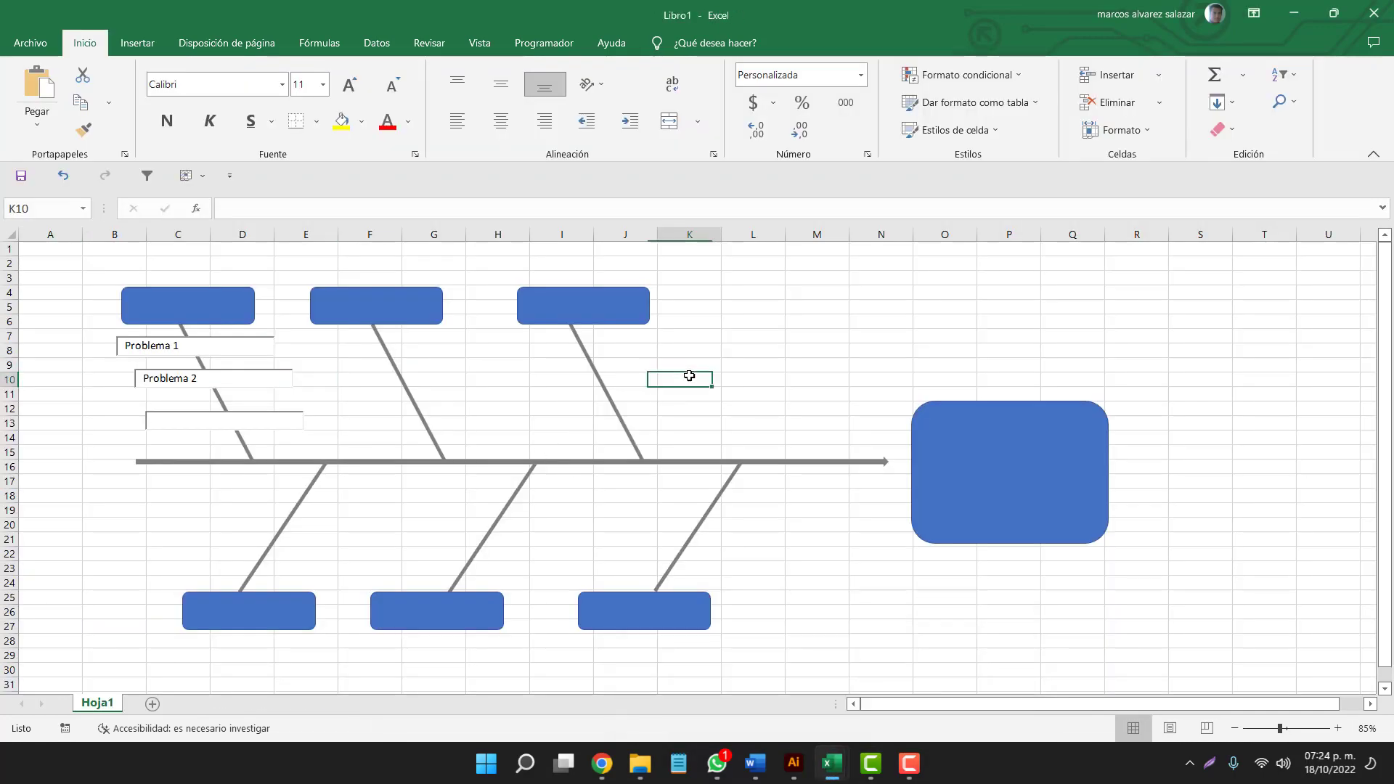
- Save Libro1 to the Escritorio folder as a Libro de Excel habilitado para macros
{"action": "left_click", "coordinate": [32, 43]}
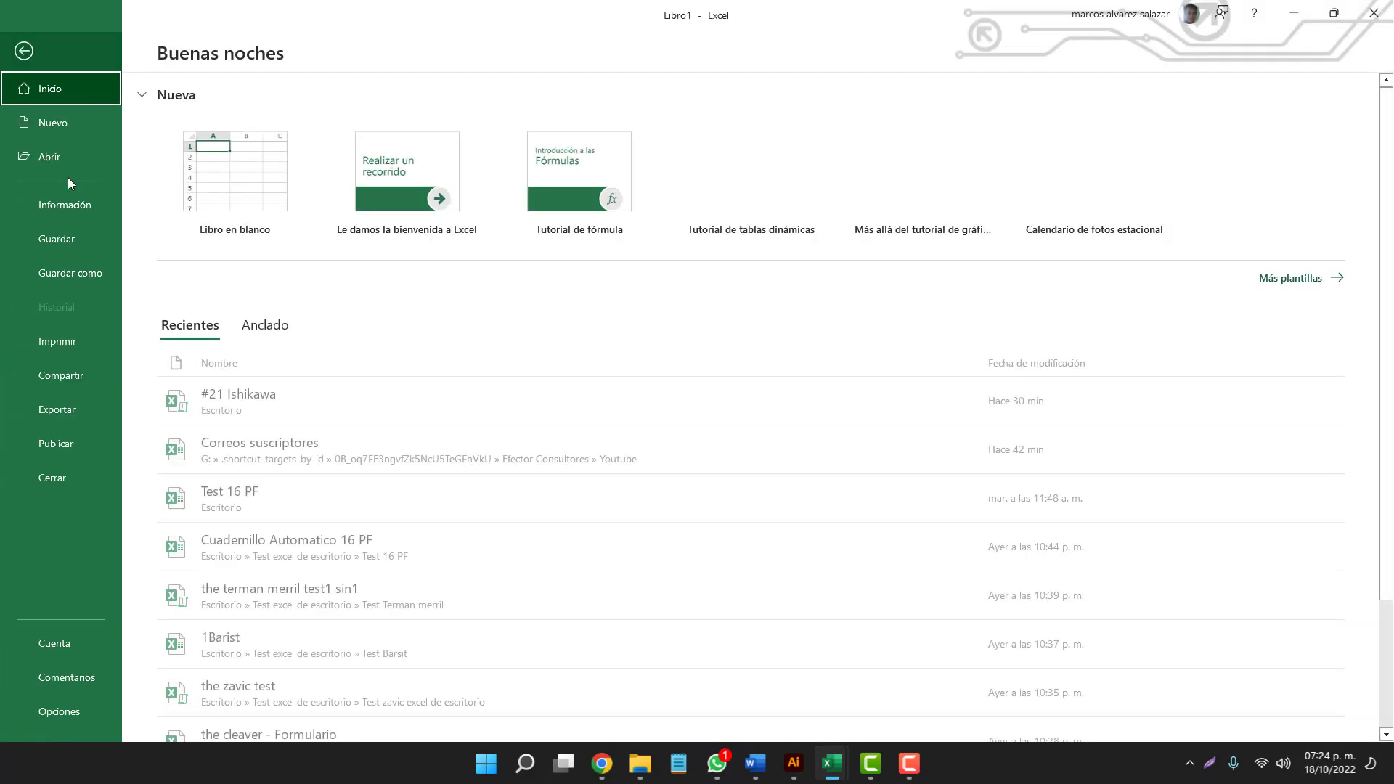
{"action": "left_click", "coordinate": [62, 279]}
{"action": "left_click", "coordinate": [186, 305]}
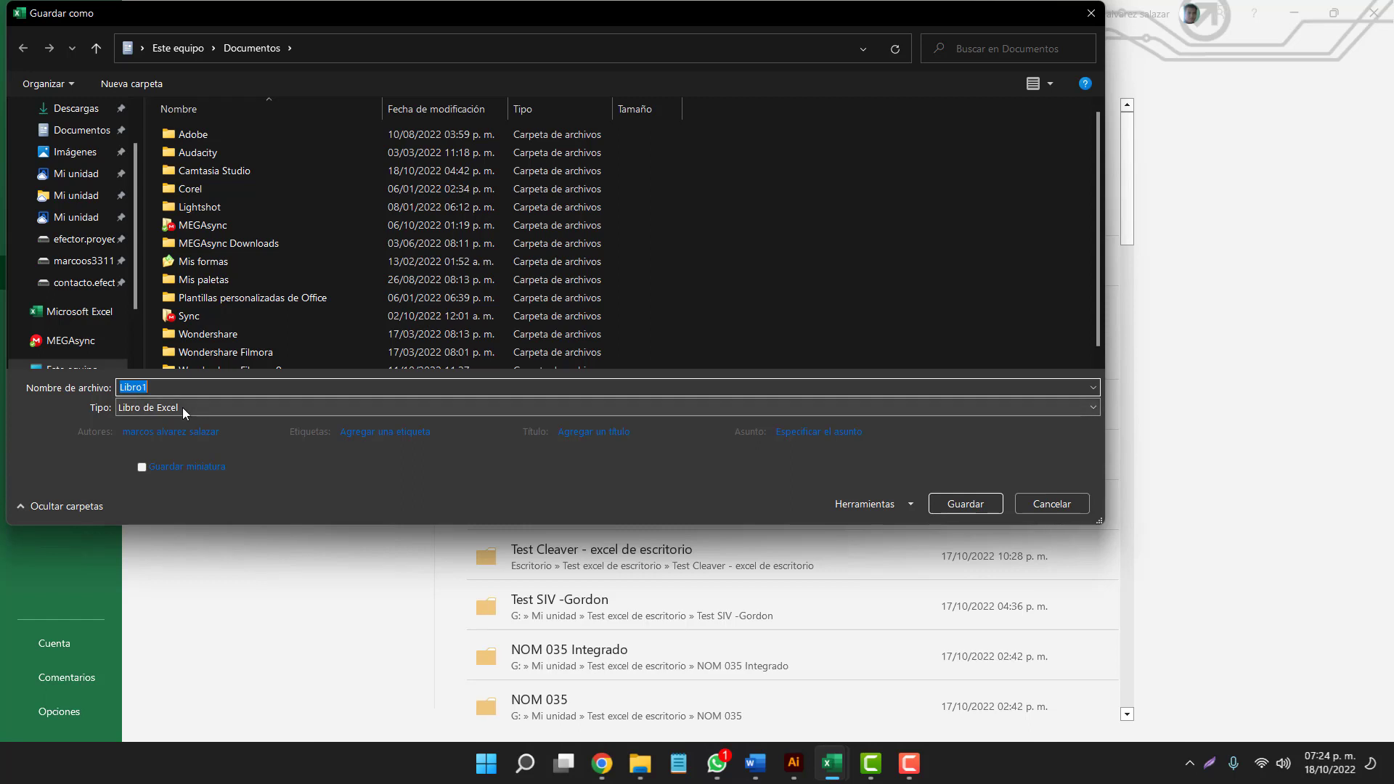
{"action": "left_click", "coordinate": [181, 408]}
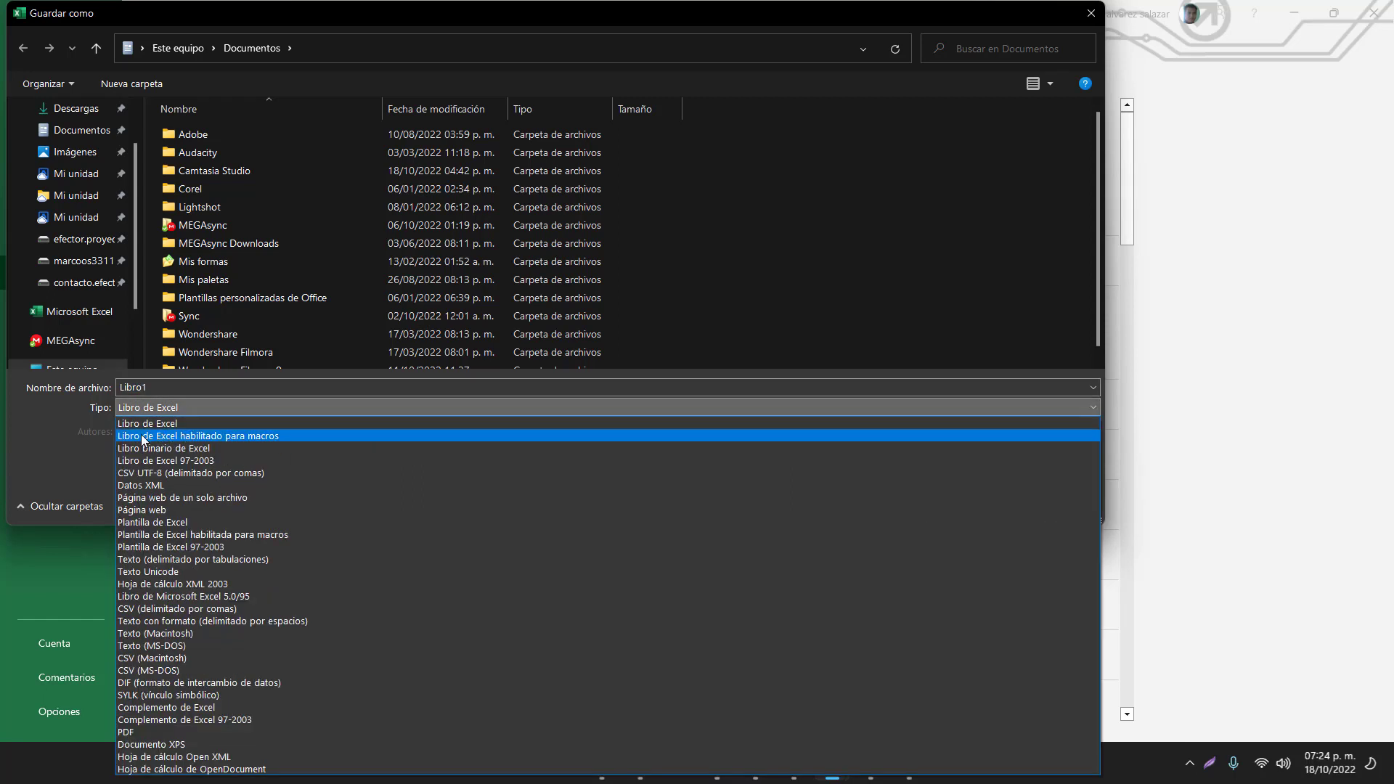
{"action": "left_click", "coordinate": [204, 436]}
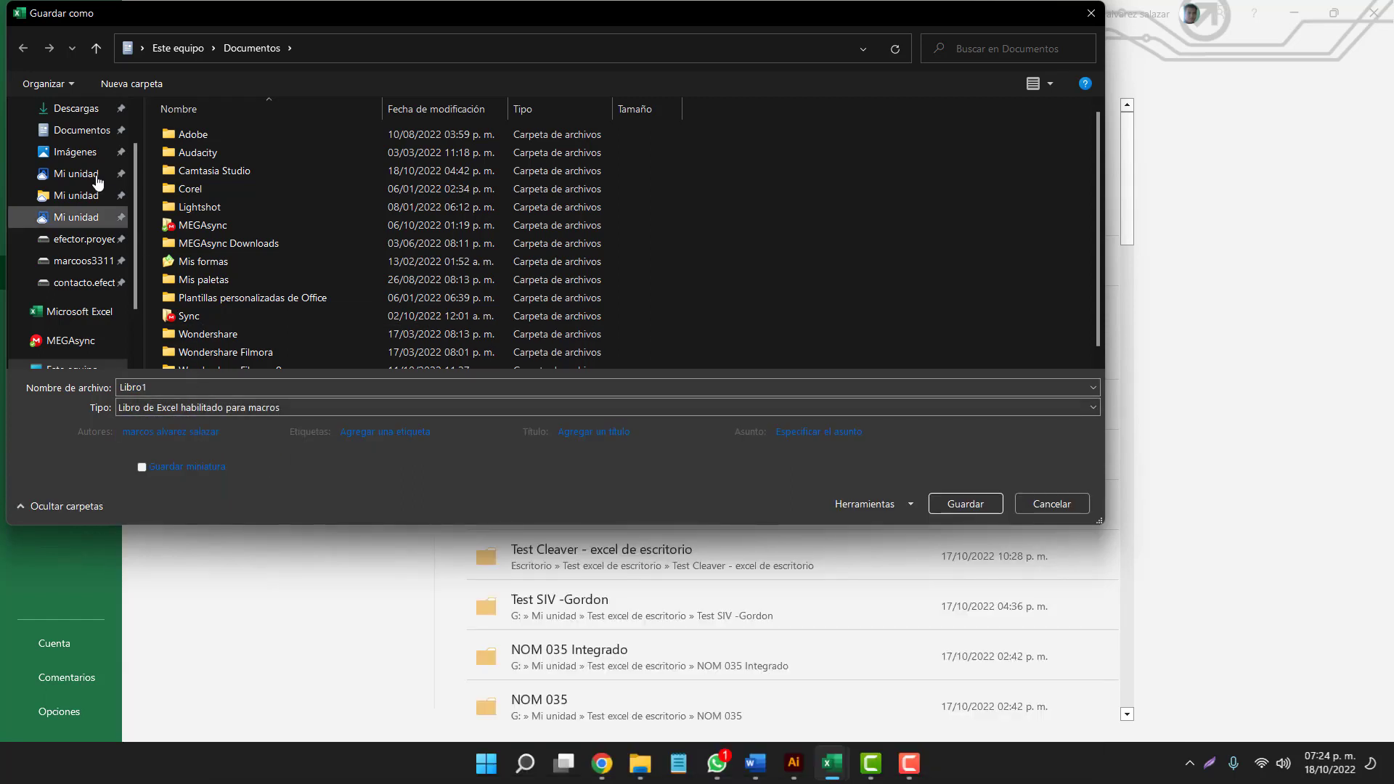
{"action": "scroll", "coordinate": [72, 218], "scroll_direction": "up", "scroll_amount": 1}
{"action": "left_click", "coordinate": [89, 141]}
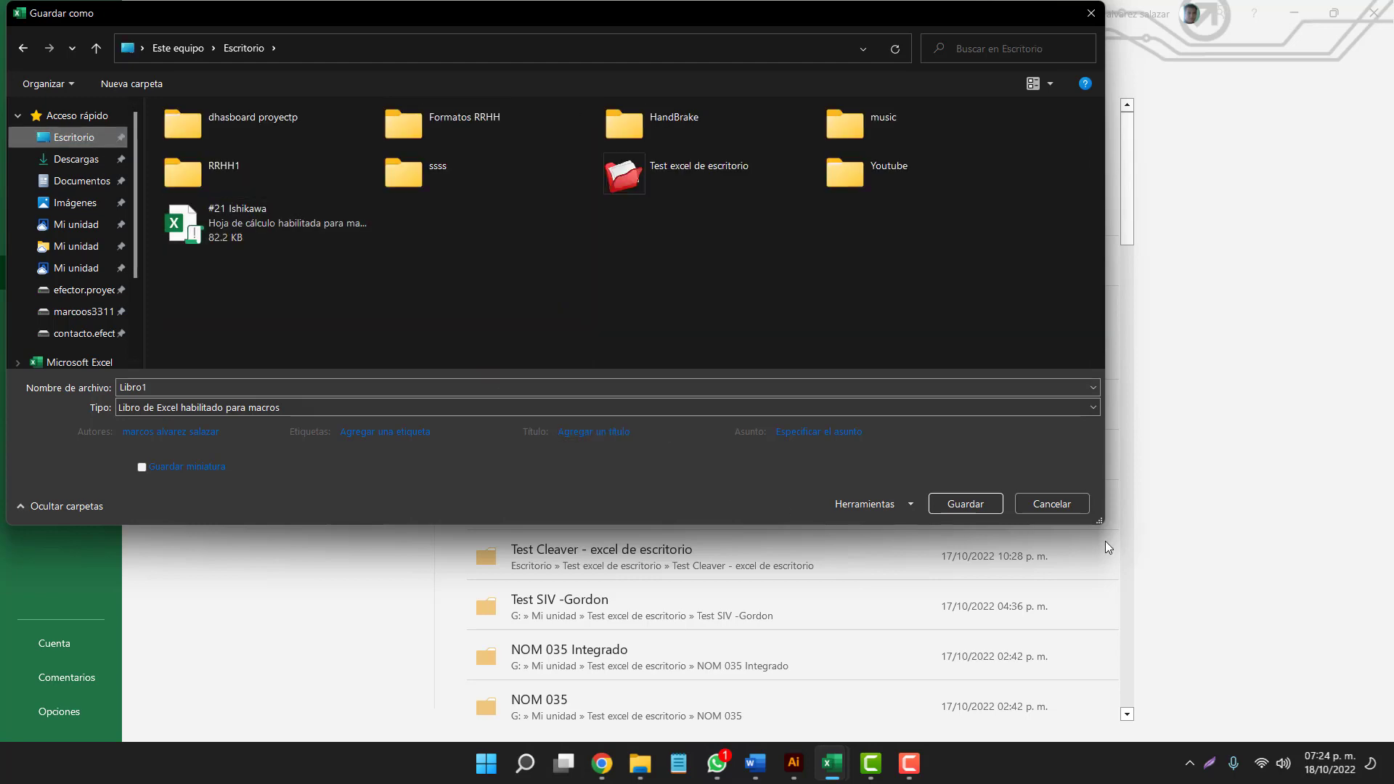
{"action": "left_click", "coordinate": [965, 503]}
- Draw a form-control button over cells O3 to P5 and cancel Asignar macro without linking one
{"action": "left_click", "coordinate": [816, 320]}
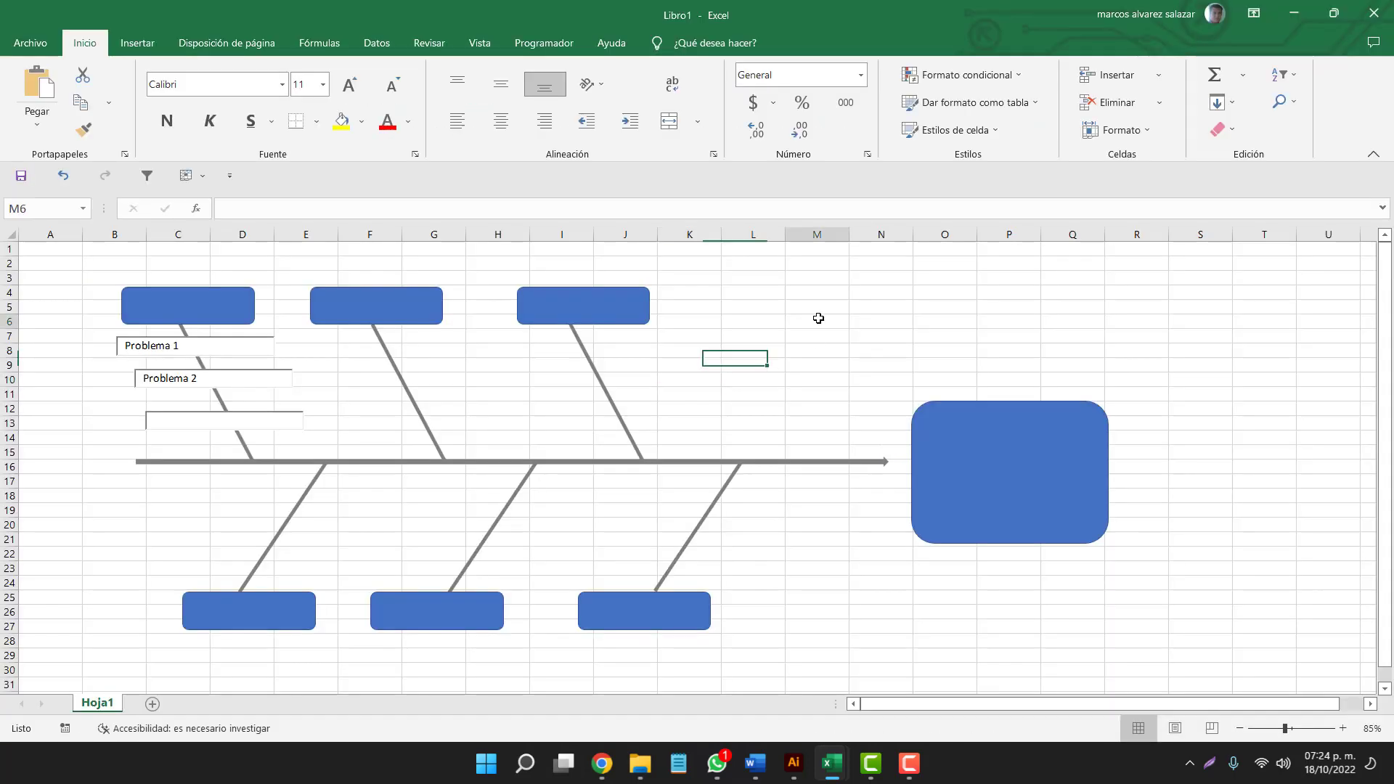
{"action": "left_click", "coordinate": [944, 278]}
{"action": "left_click", "coordinate": [544, 42]}
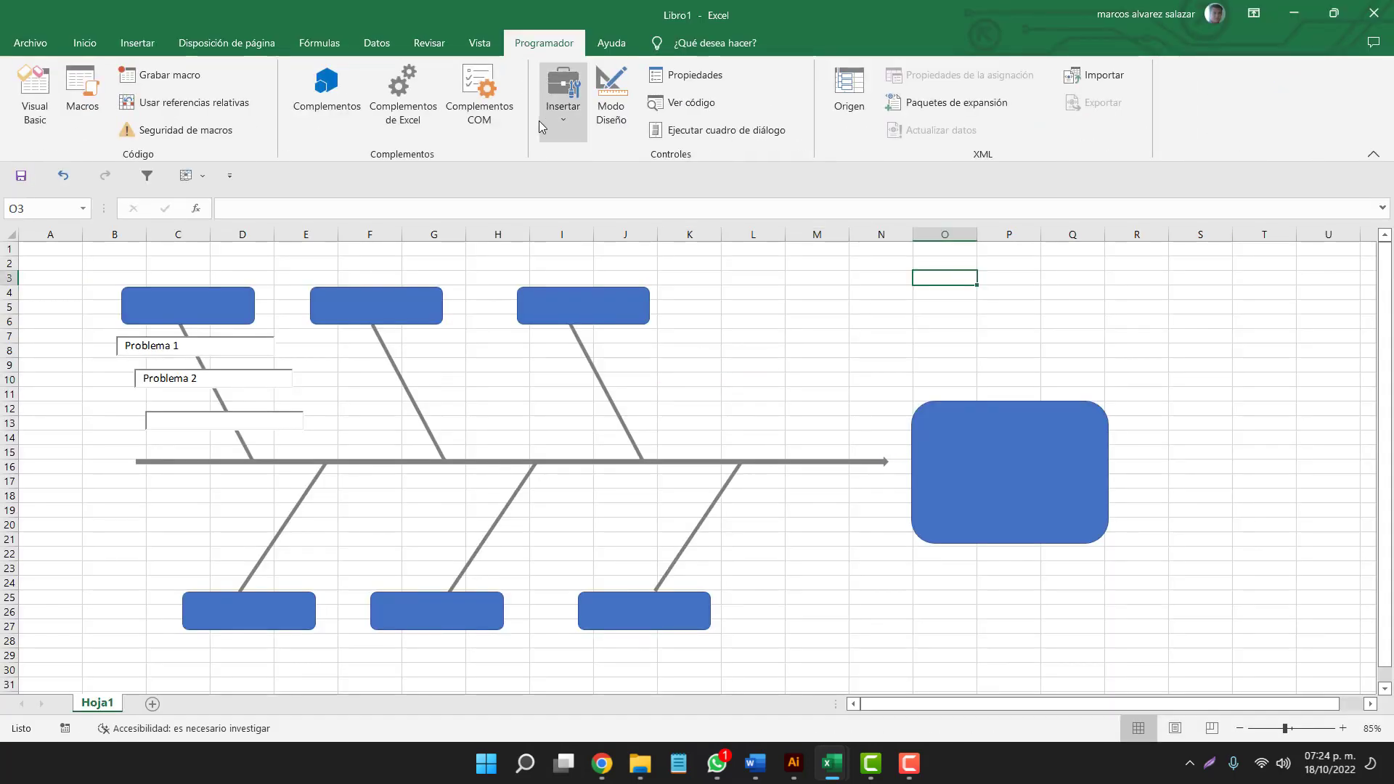
{"action": "left_click", "coordinate": [562, 129]}
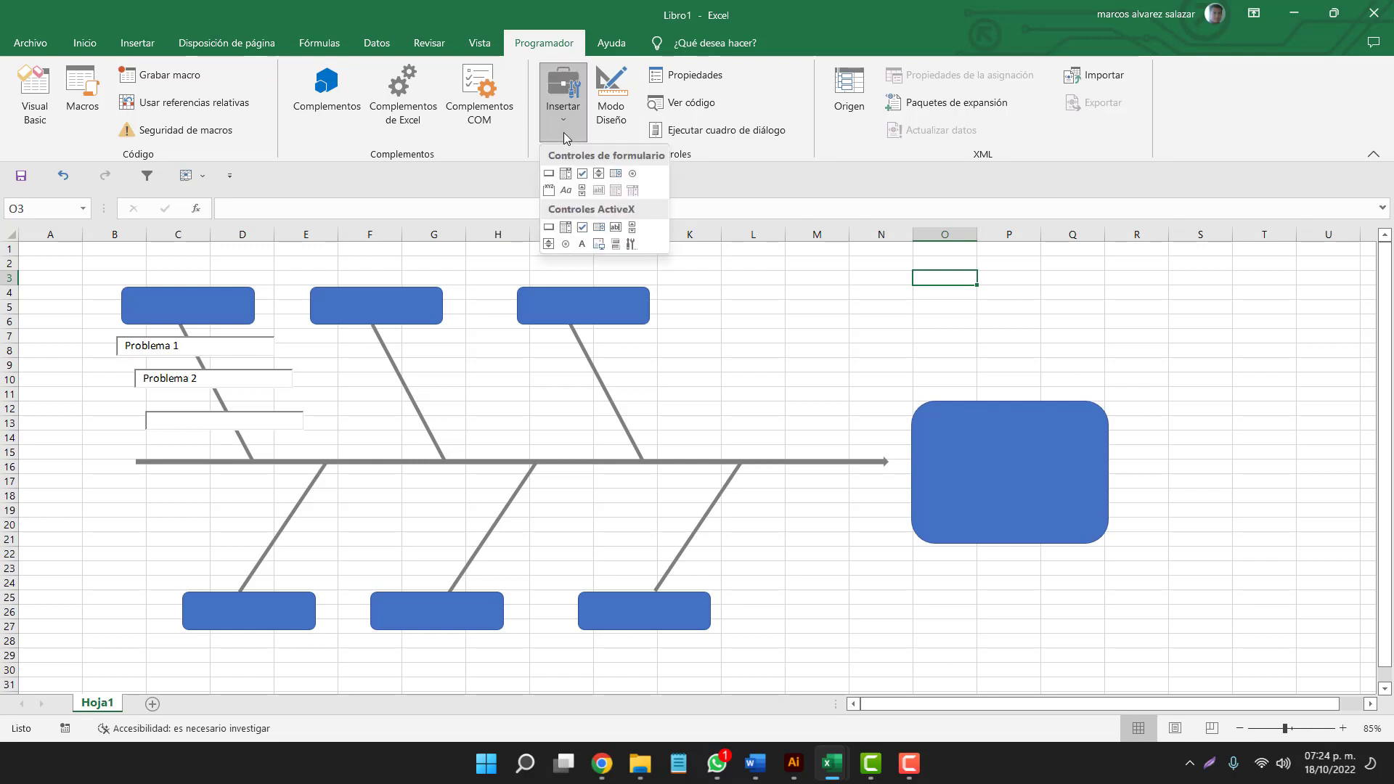
{"action": "left_click", "coordinate": [550, 174]}
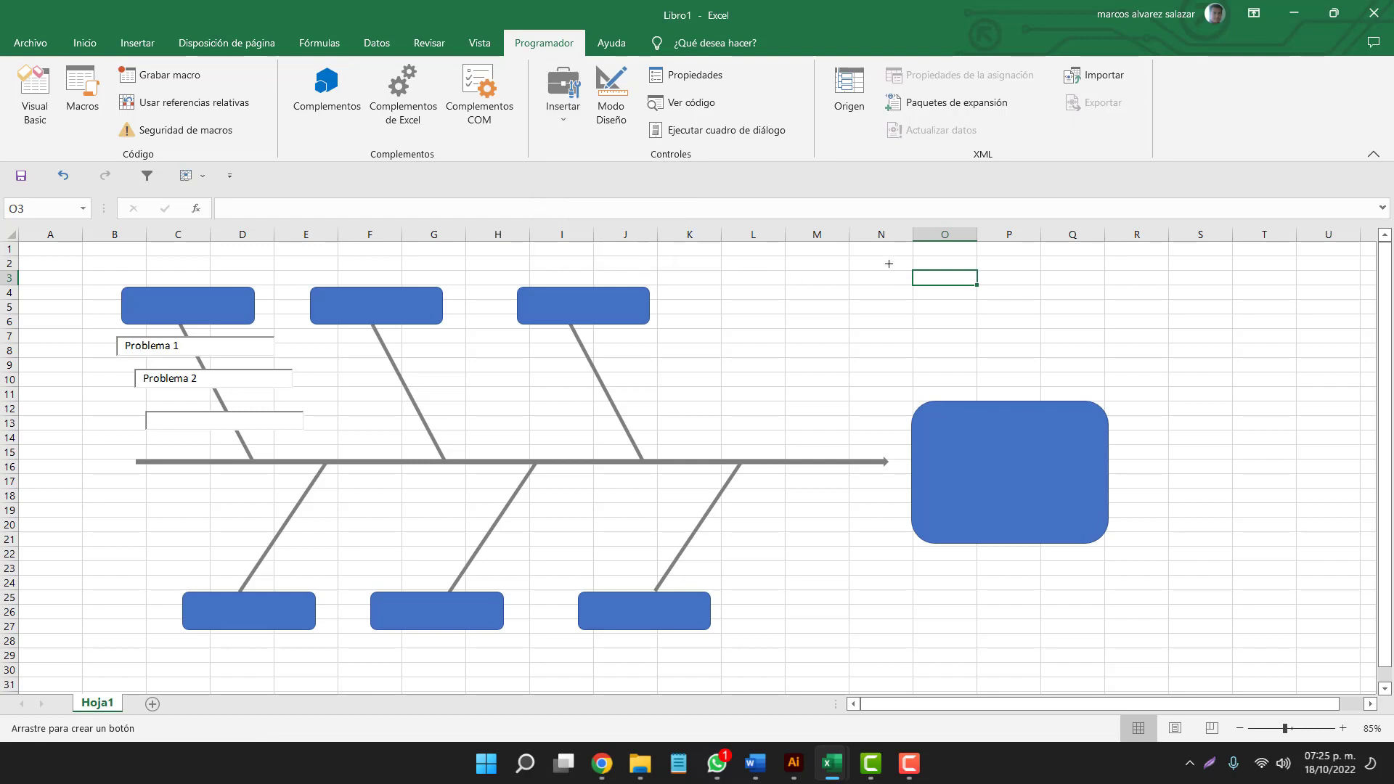
{"action": "left_click_drag", "start_coordinate": [909, 274], "coordinate": [1071, 312]}
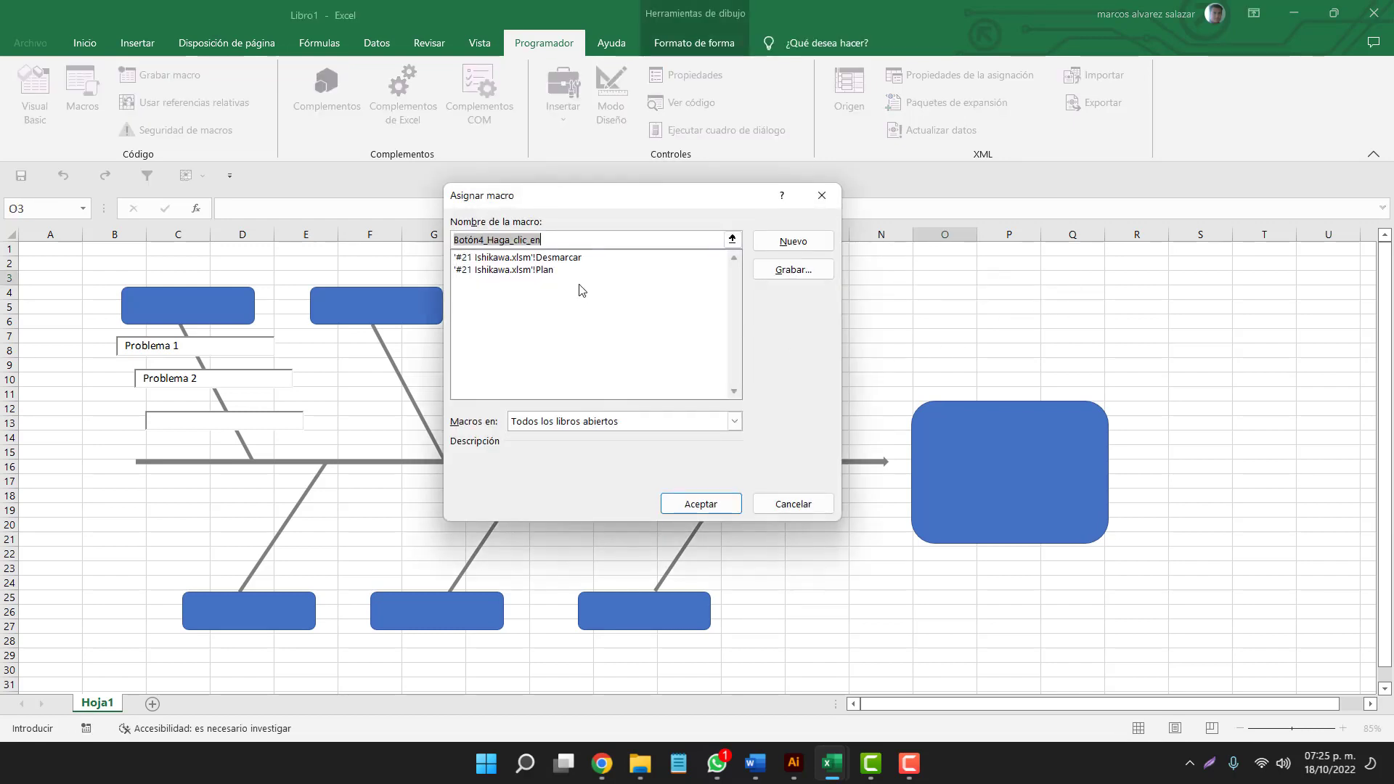
{"action": "left_click", "coordinate": [781, 502]}
{"action": "left_click", "coordinate": [881, 336]}
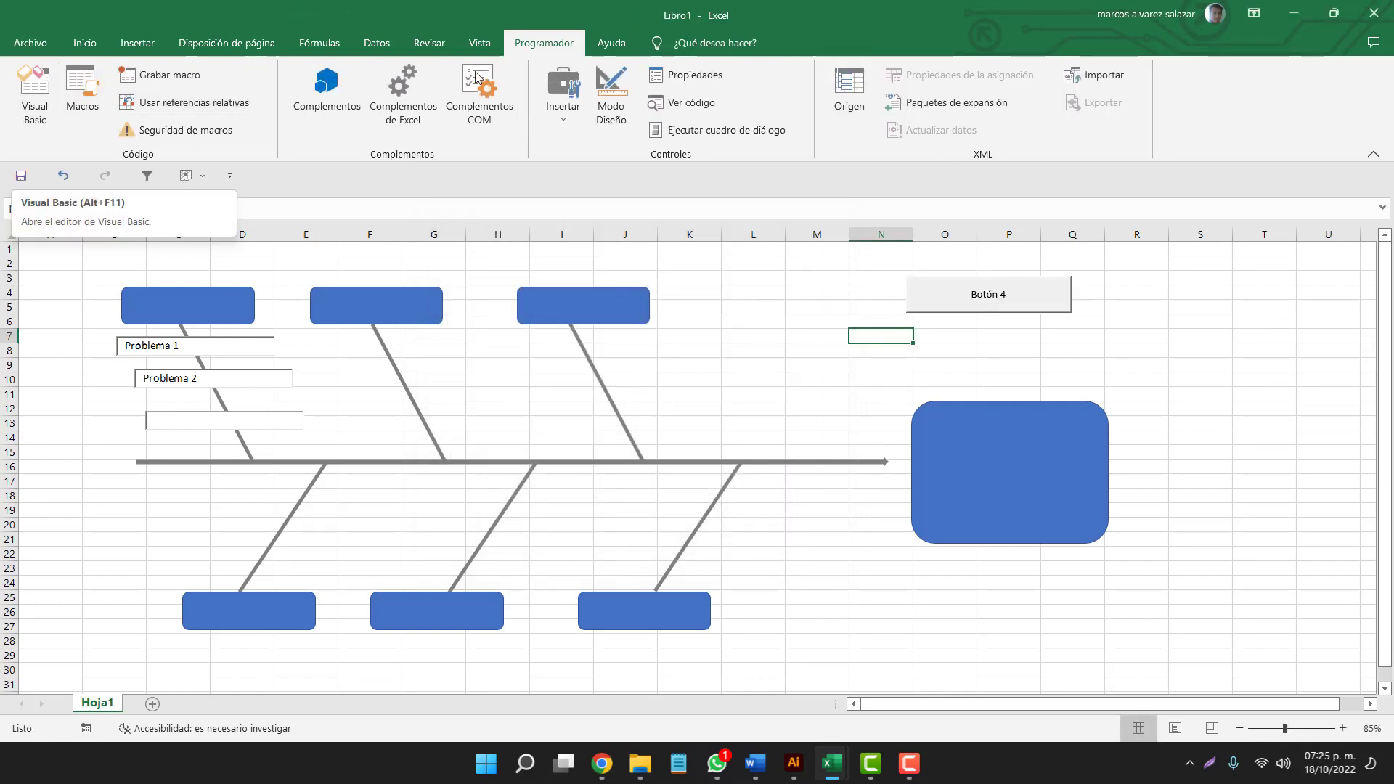
- Insert a new code module into the VBAProject (Libro1) in the Visual Basic editor
{"action": "left_click", "coordinate": [35, 93]}
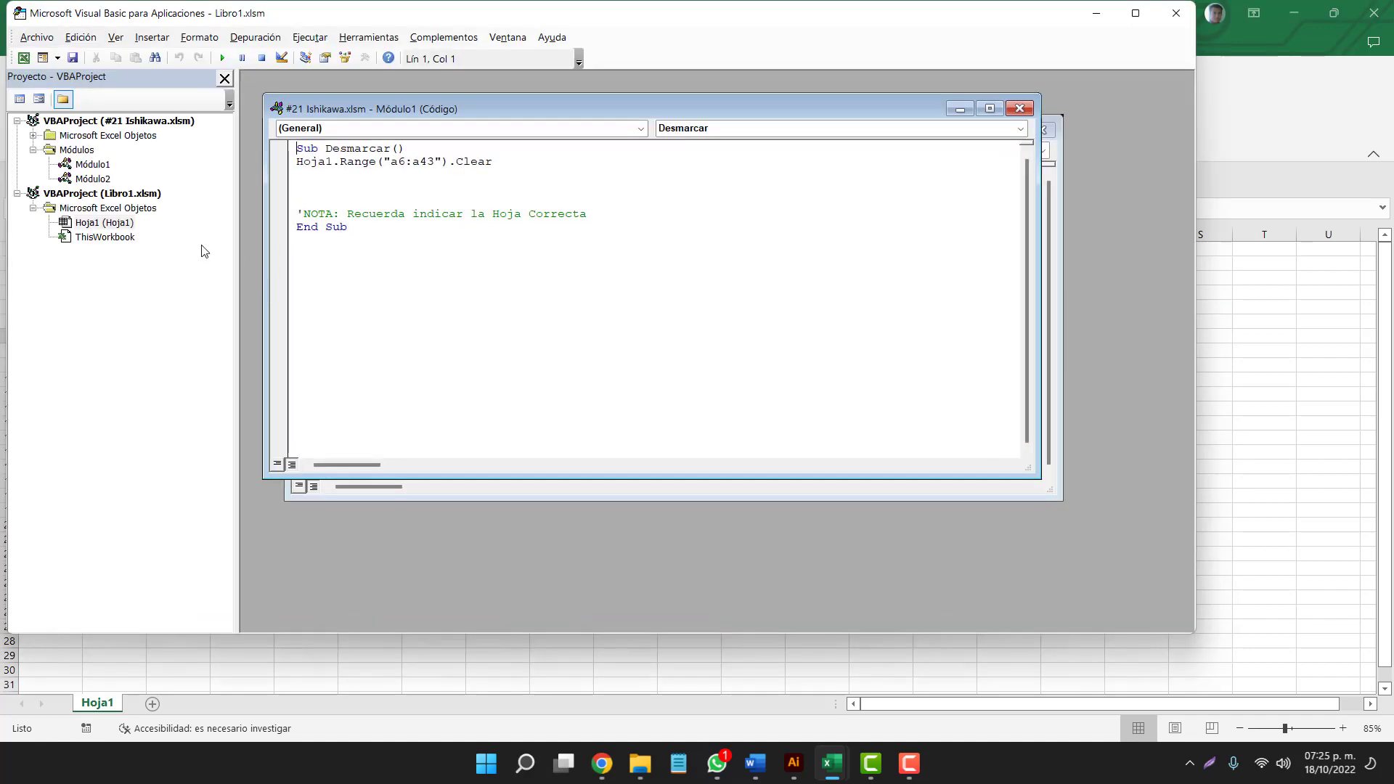
{"action": "left_click", "coordinate": [125, 195]}
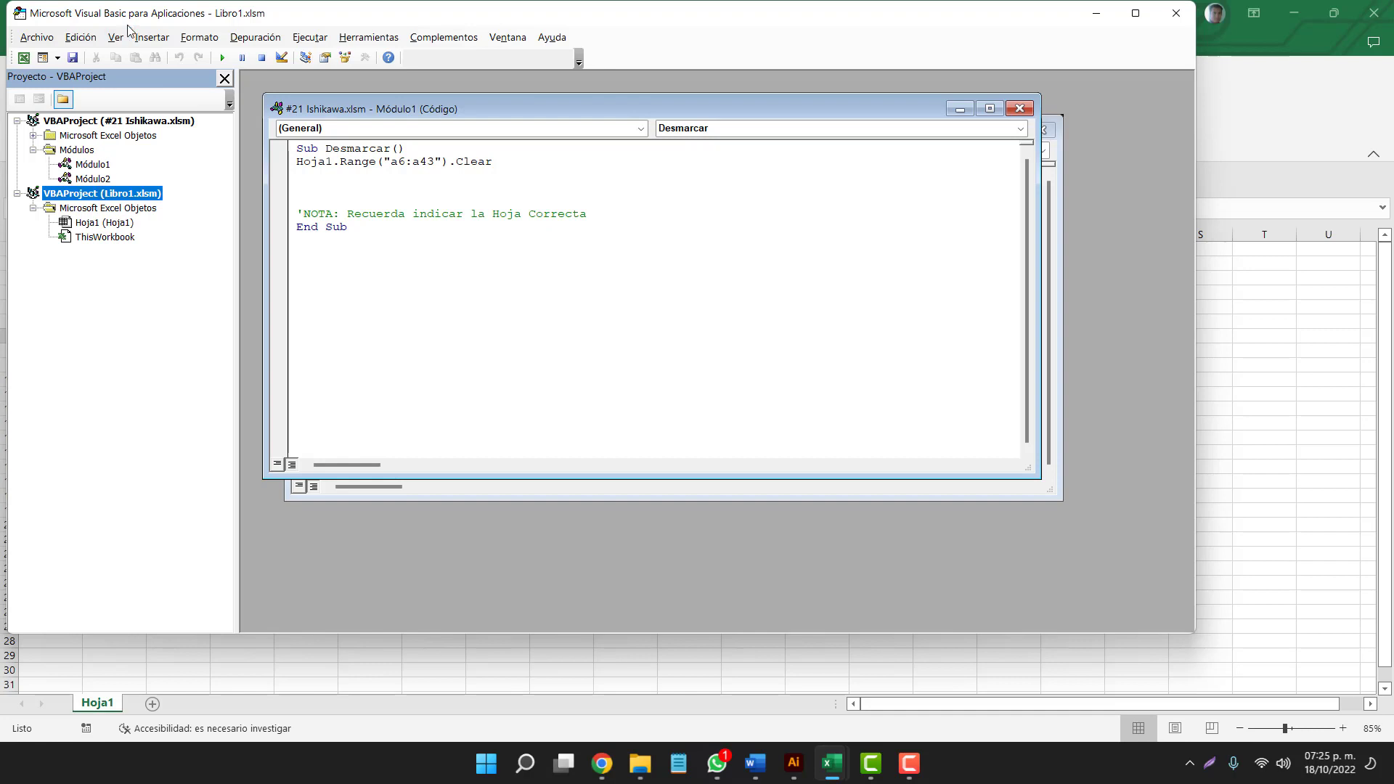
{"action": "left_click", "coordinate": [152, 37]}
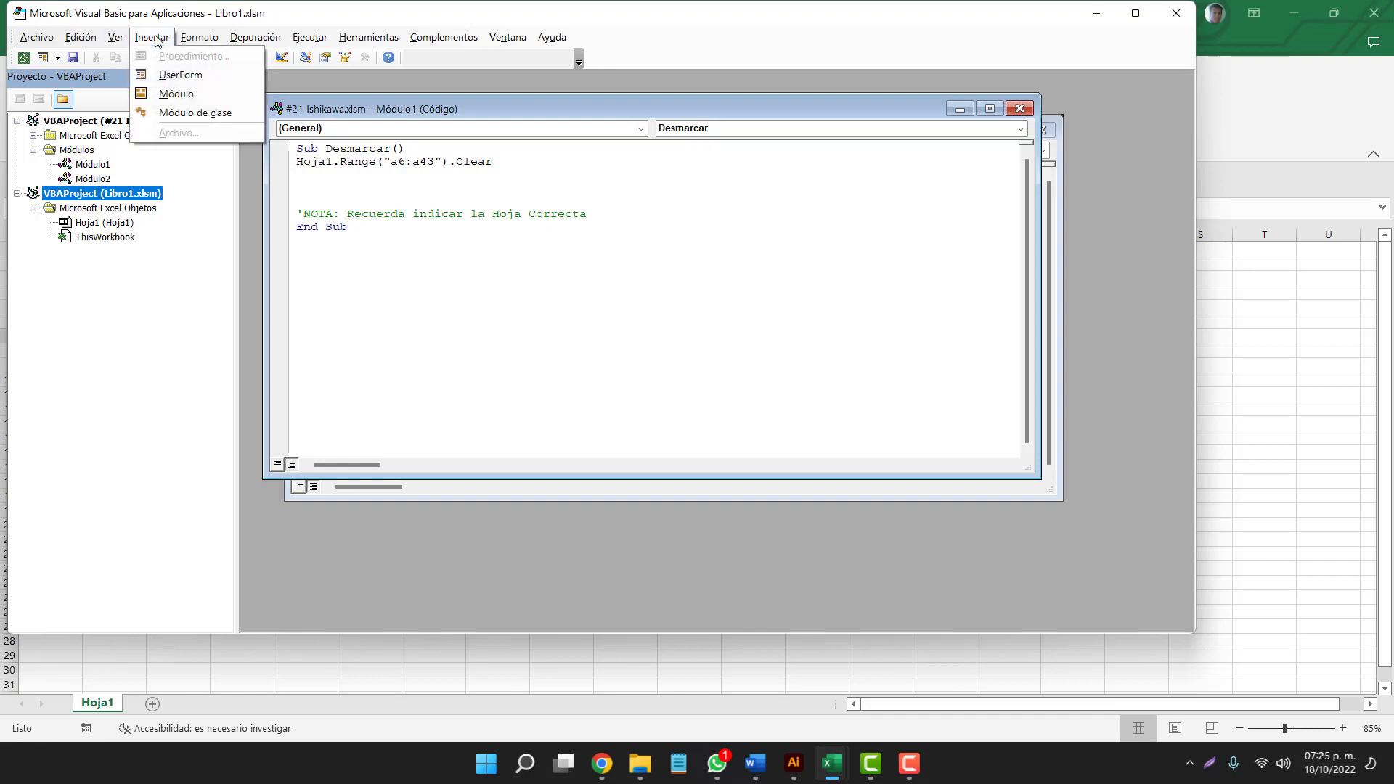
{"action": "left_click", "coordinate": [183, 94]}
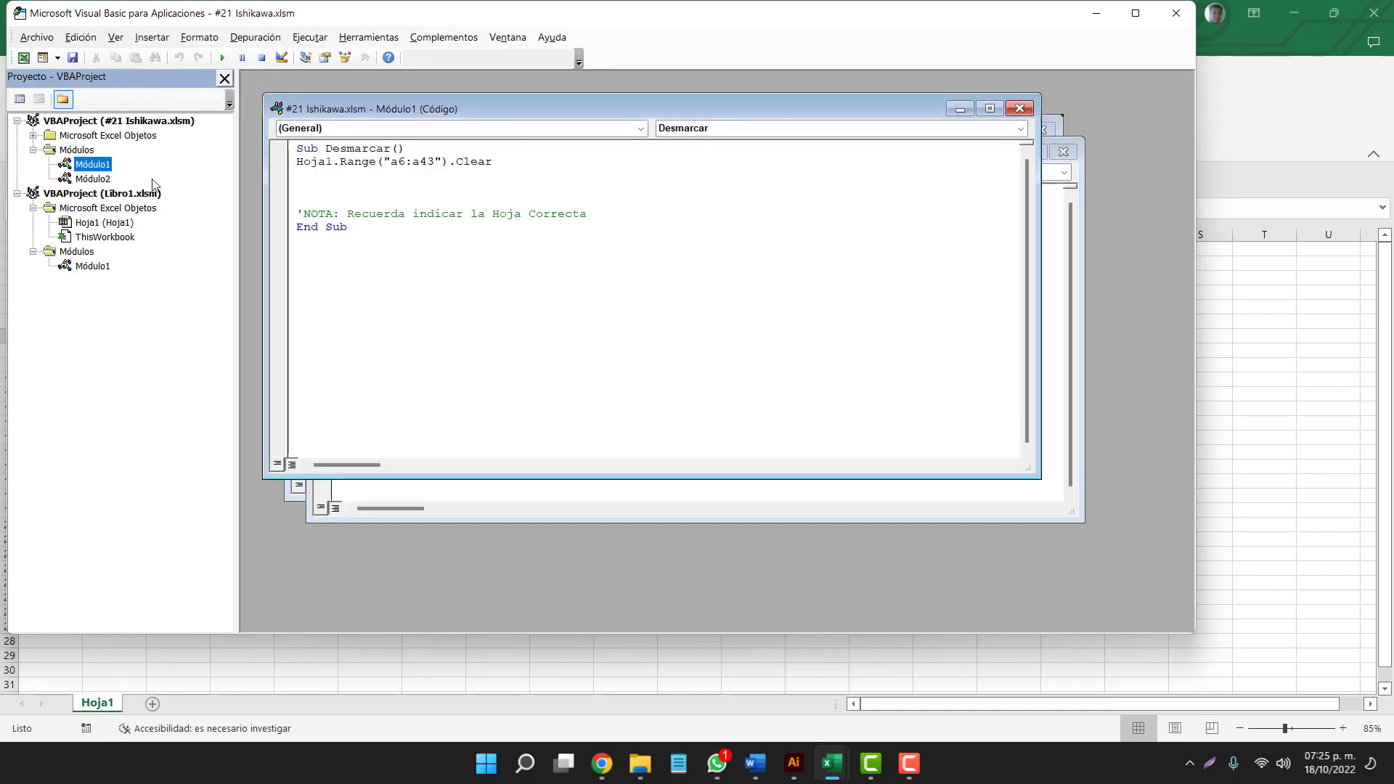
- Copy the Desmarcar macro from Ishikawa's Módulo1 into Libro1's new module, keeping its a6:a43 range
{"action": "left_click", "coordinate": [346, 237]}
{"action": "left_click_drag", "start_coordinate": [347, 227], "coordinate": [300, 149]}
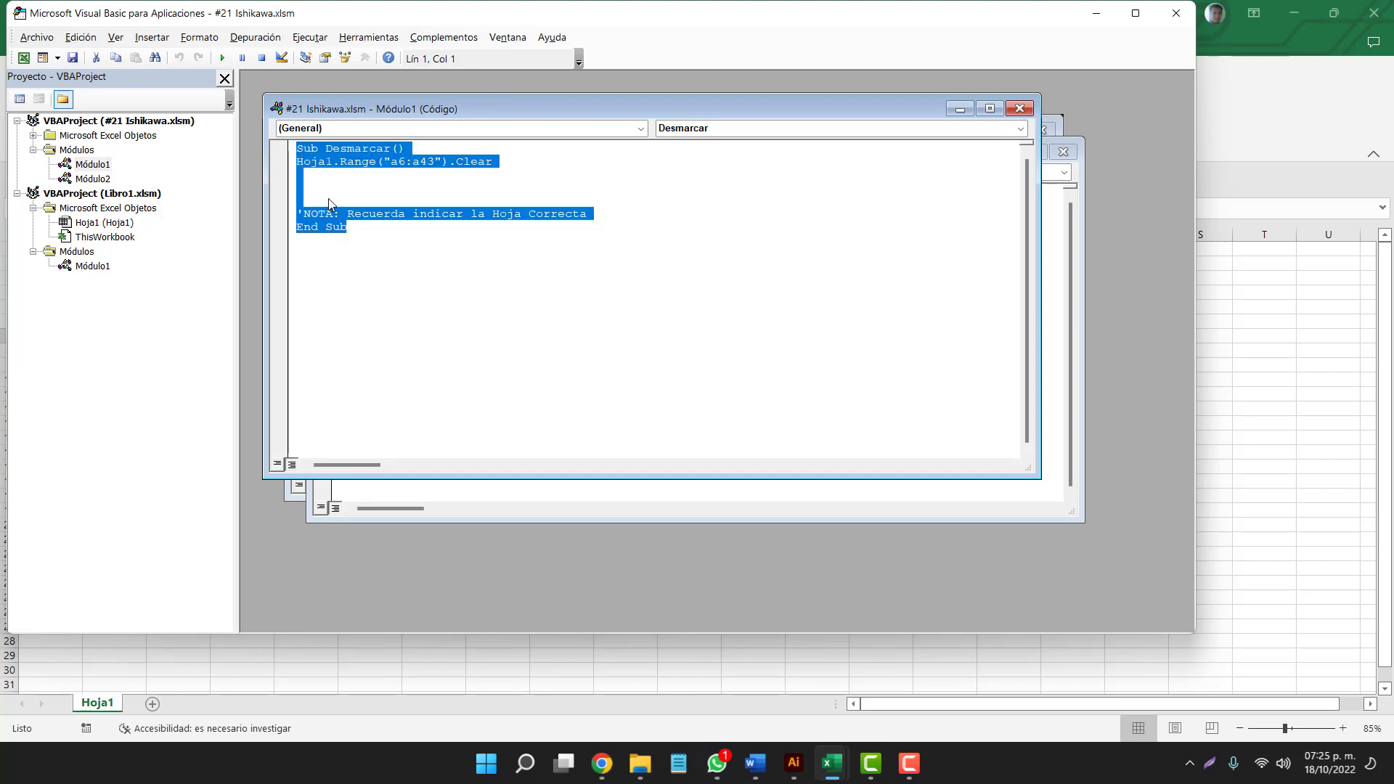
{"action": "double_click", "coordinate": [93, 266]}
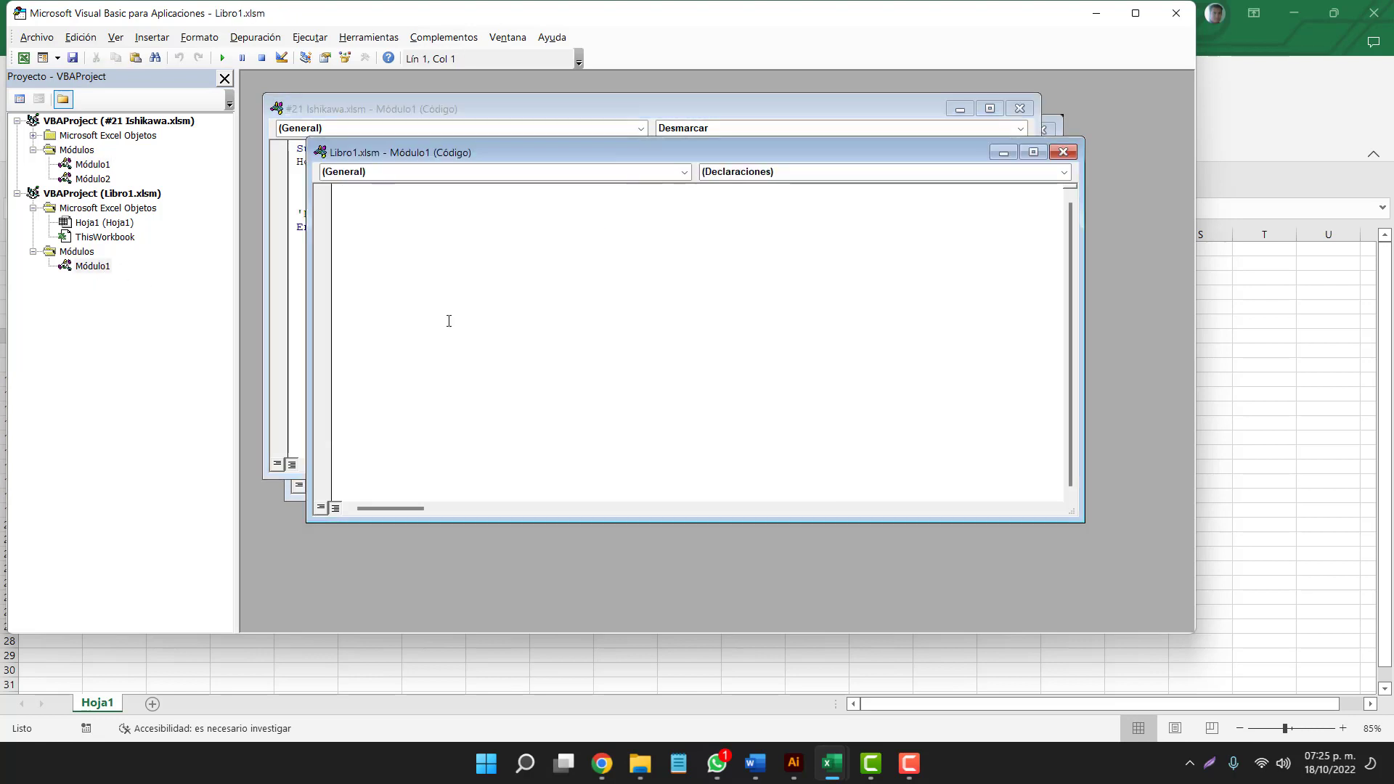
{"action": "left_click", "coordinate": [428, 292]}
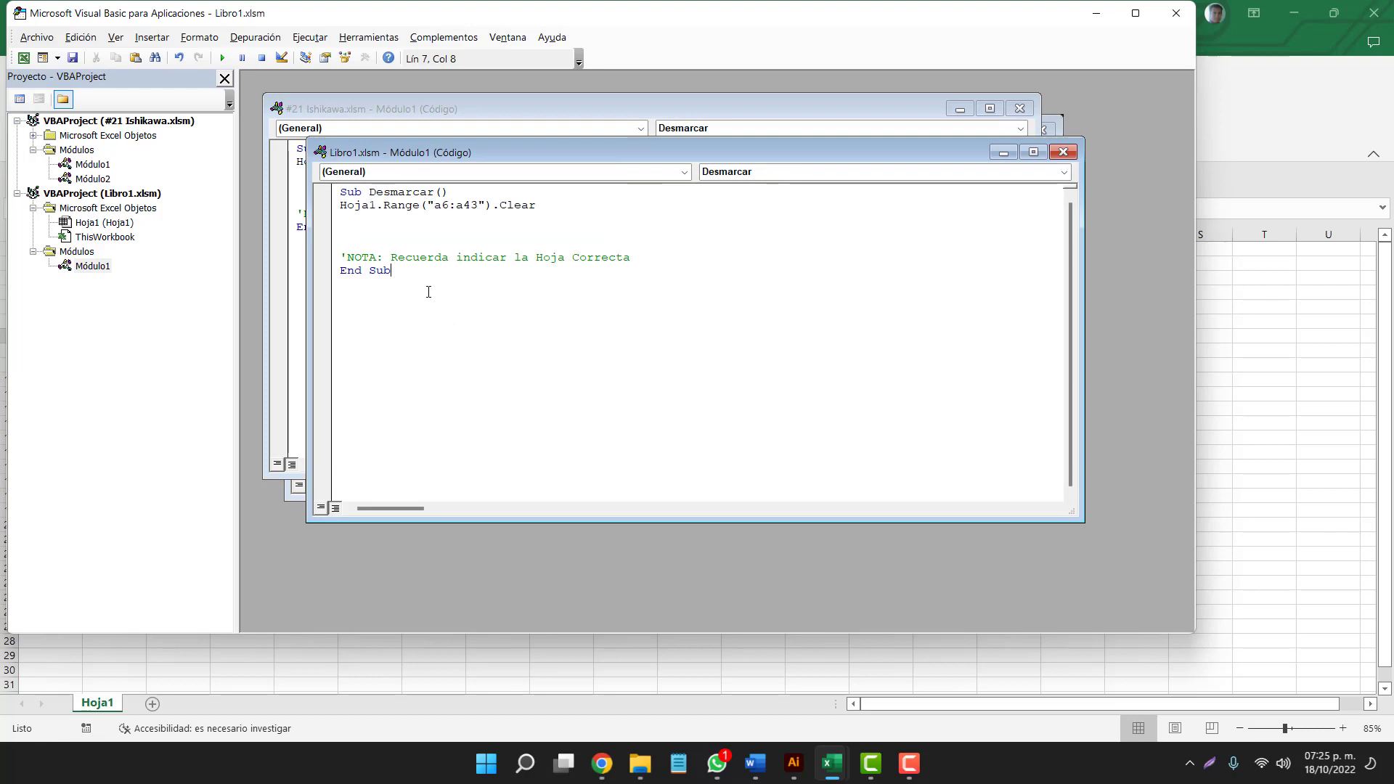
{"action": "left_click", "coordinate": [343, 192]}
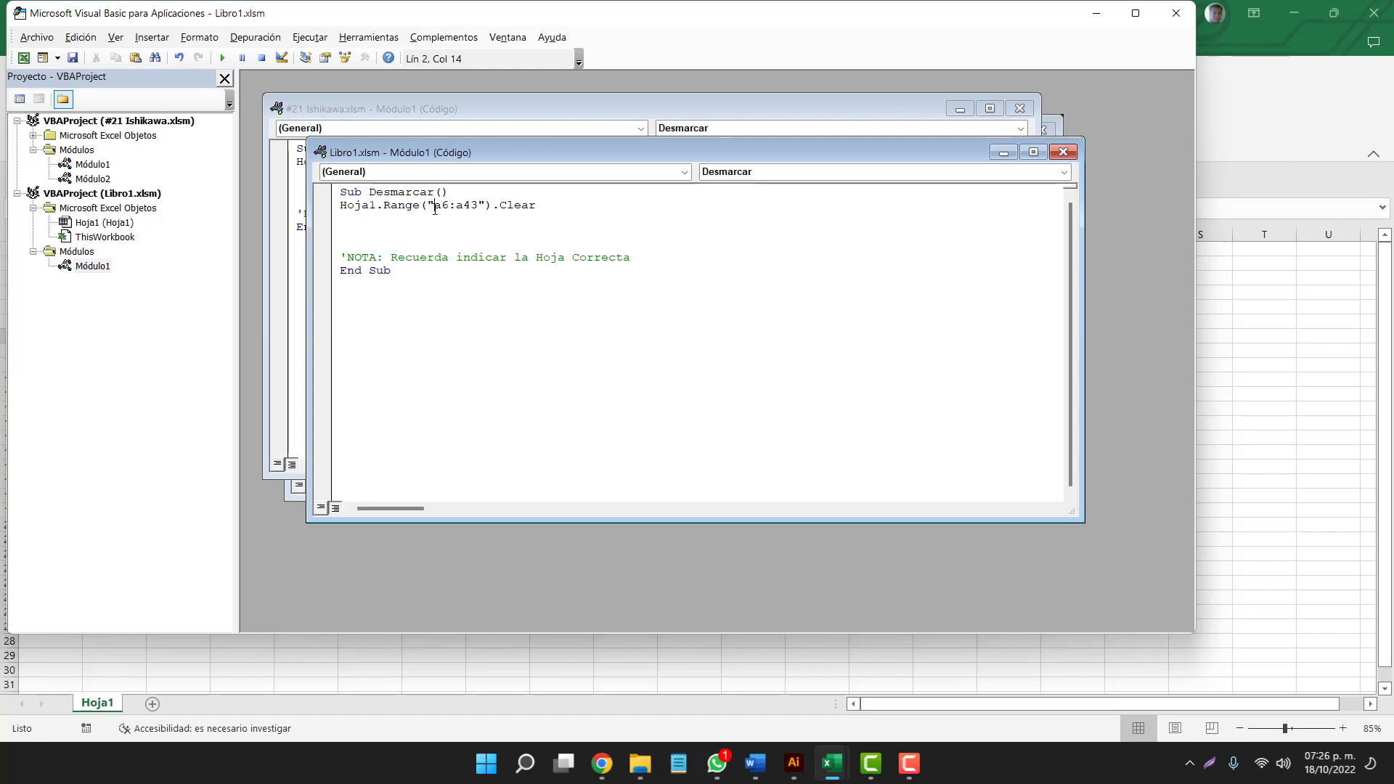
{"action": "left_click_drag", "start_coordinate": [435, 207], "coordinate": [480, 205]}
- Change the Botón 4 button's label to 'Borrar Datos'
{"action": "left_click", "coordinate": [880, 655]}
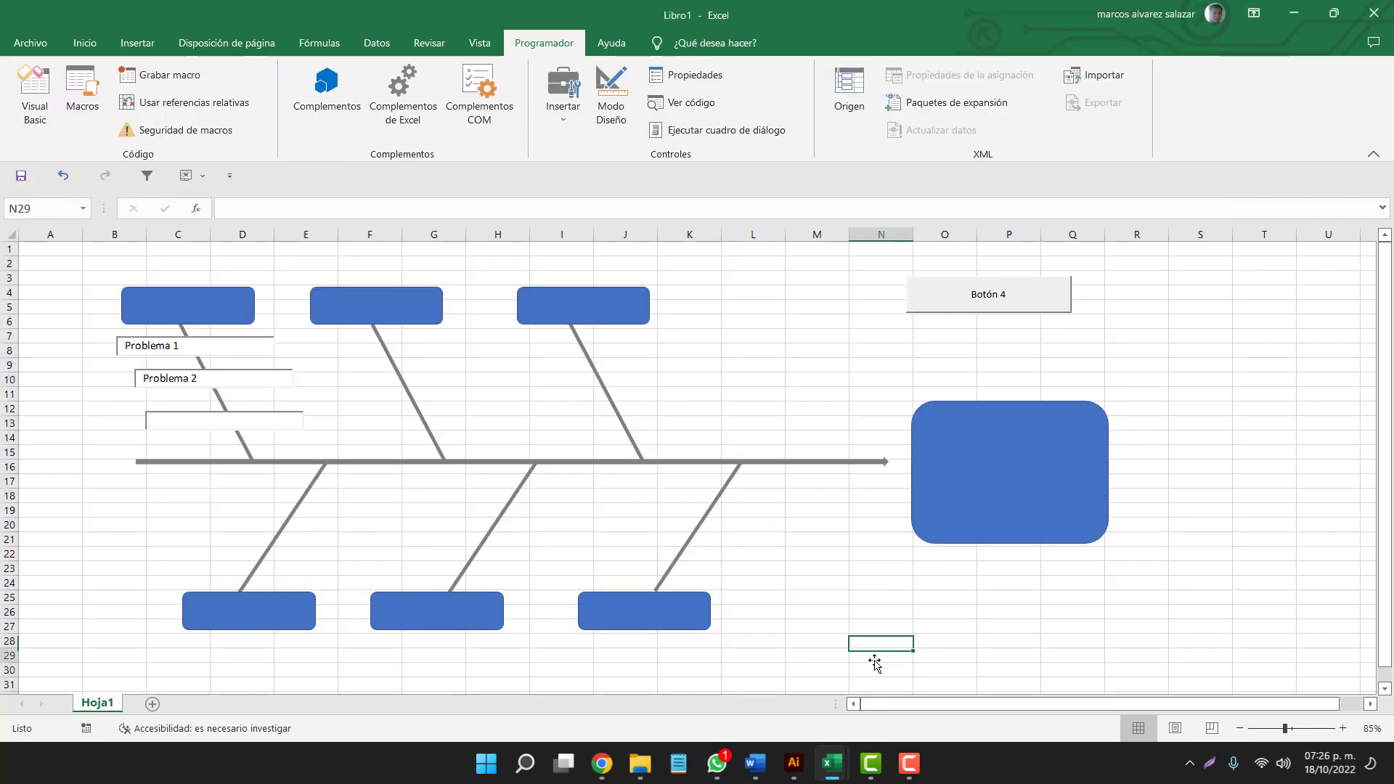
{"action": "left_click", "coordinate": [936, 334]}
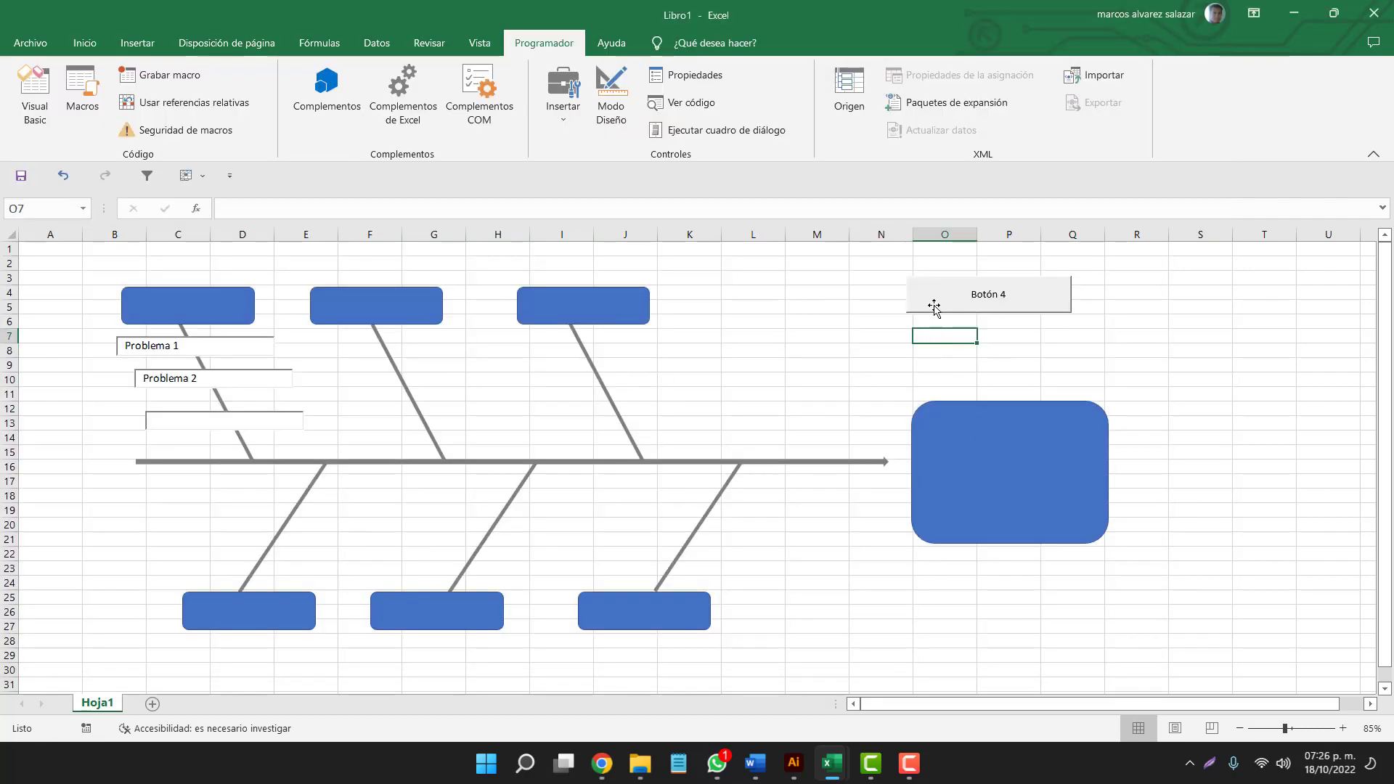
{"action": "left_click", "coordinate": [930, 304], "text": "ctrl"}
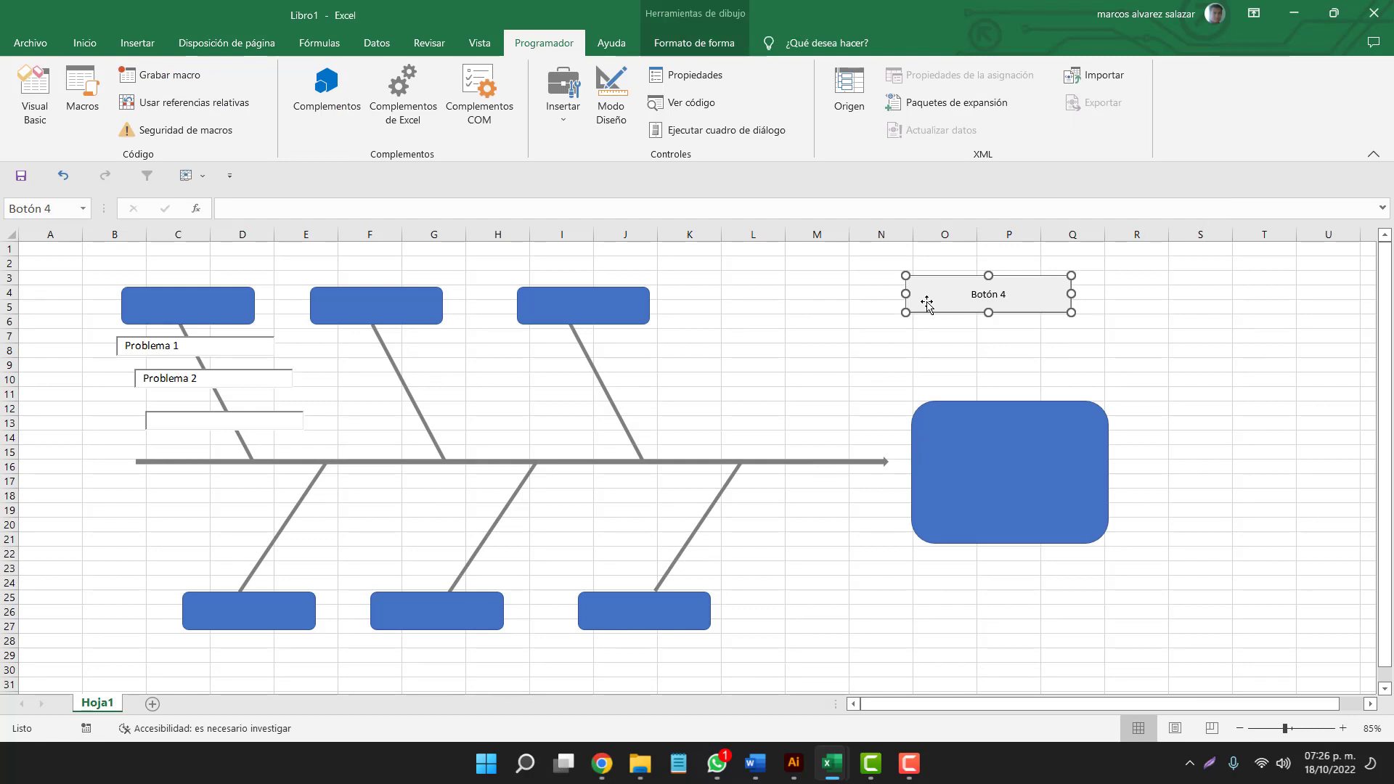
{"action": "right_click", "coordinate": [927, 303]}
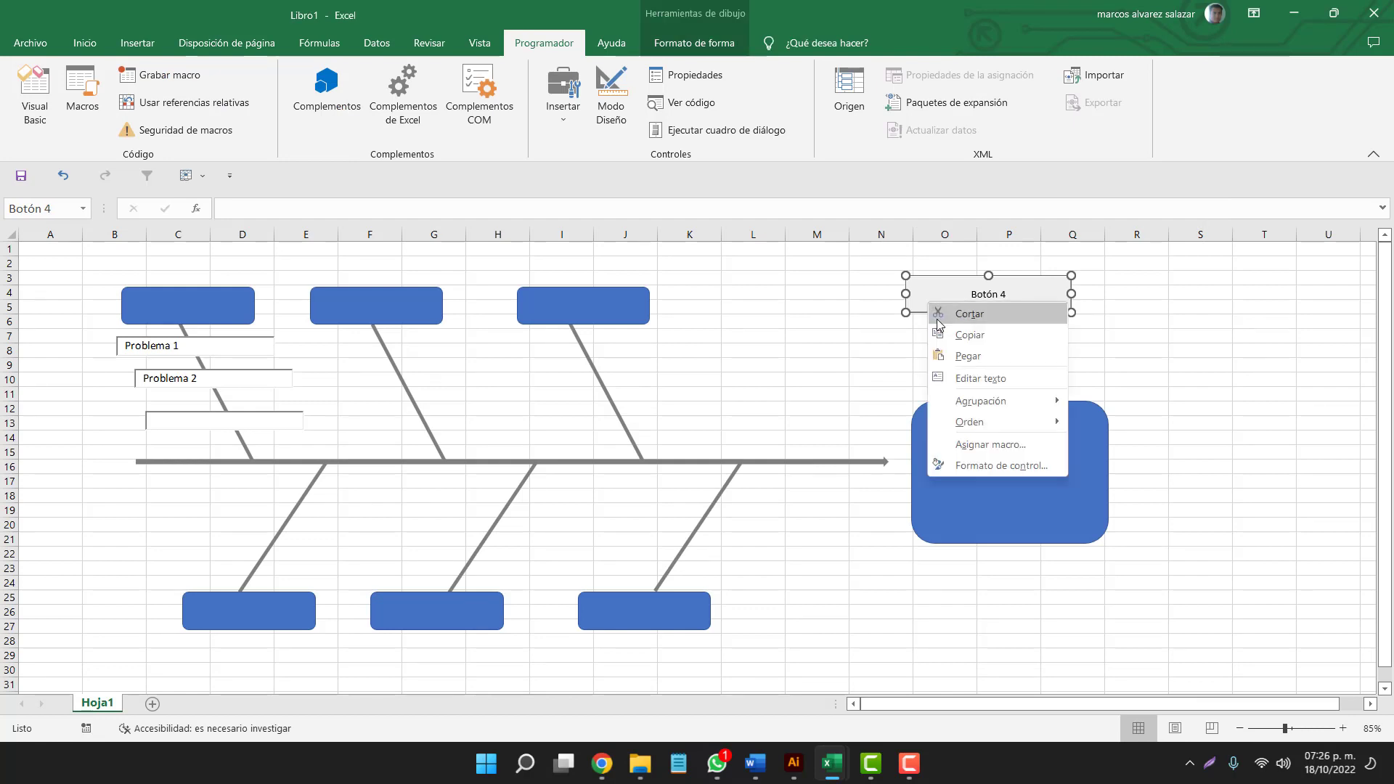
{"action": "left_click", "coordinate": [969, 378]}
{"action": "triple_click", "coordinate": [979, 294]}
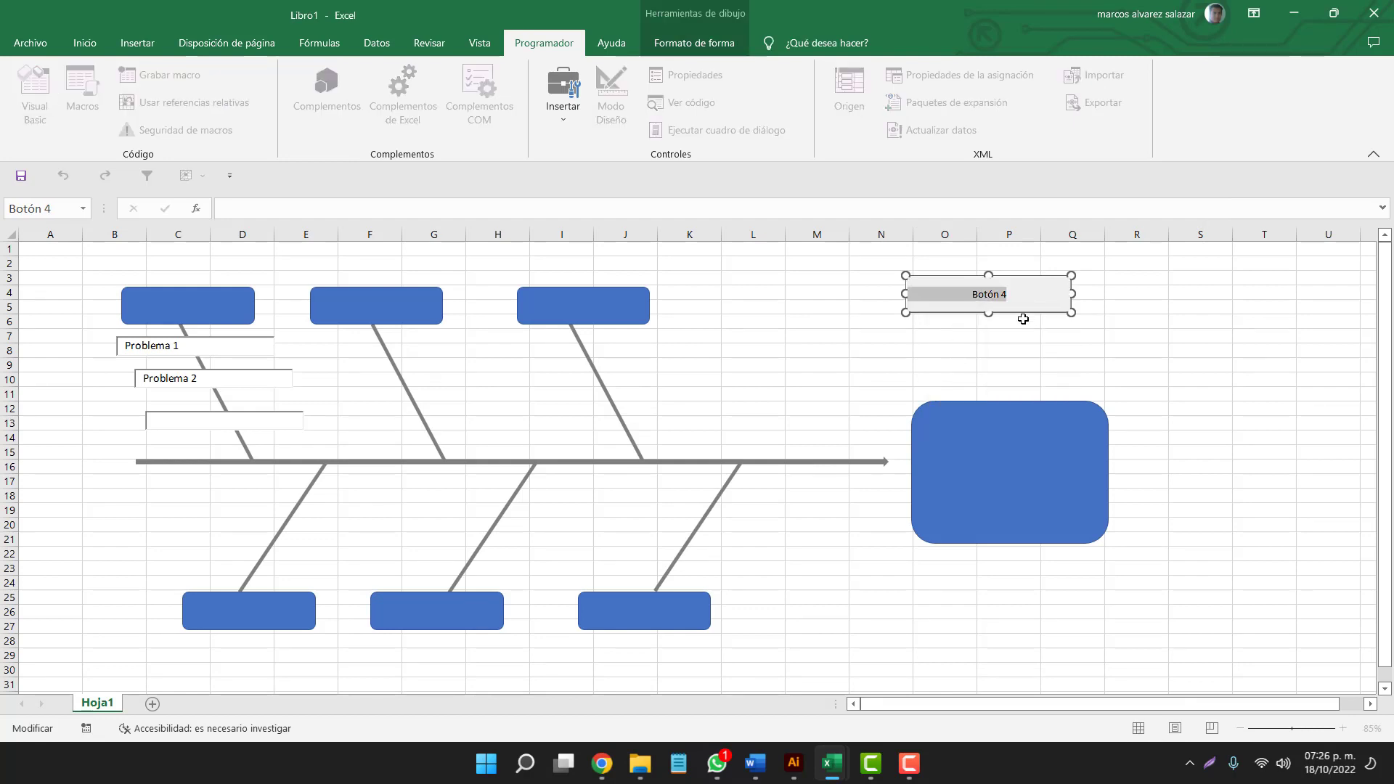
{"action": "type", "text": "B"}
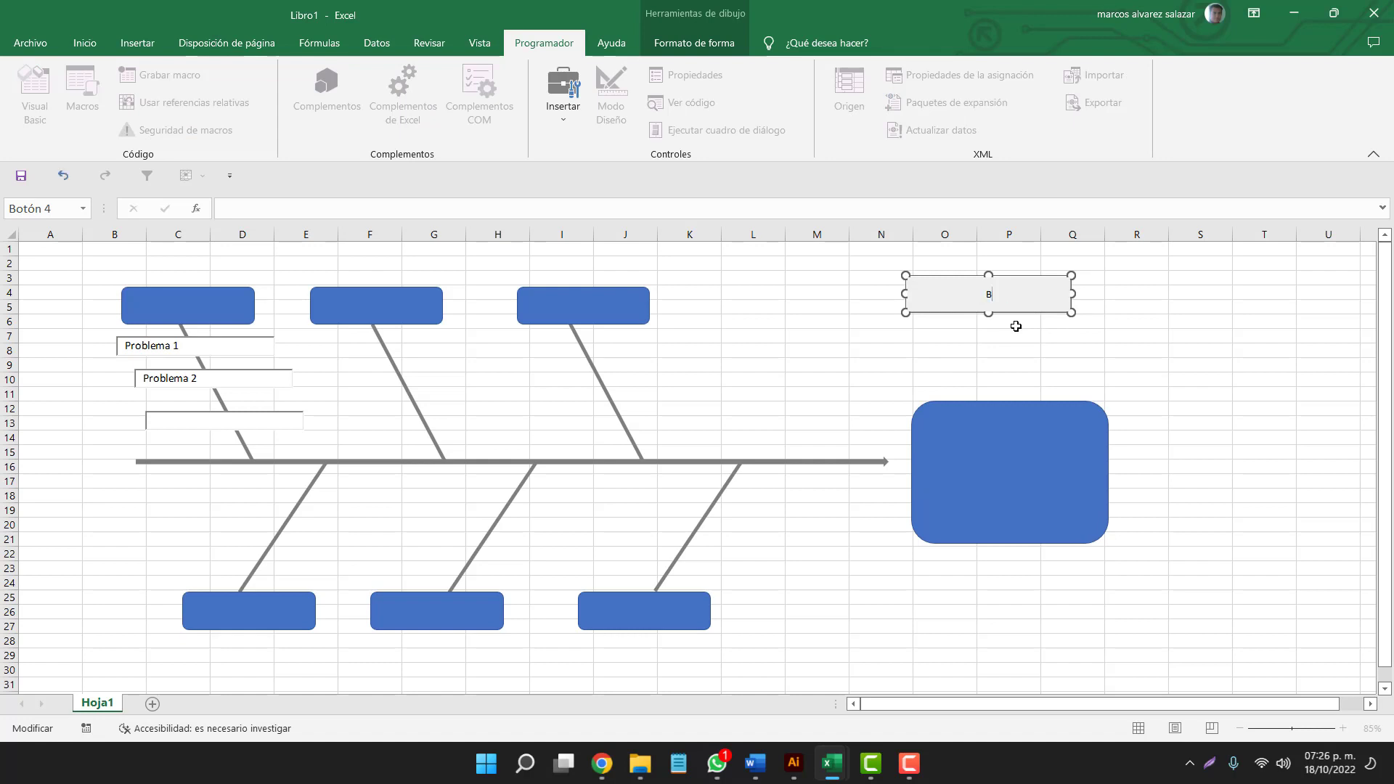
{"action": "type", "text": "orrar Datos"}
- Make the Borrar Datos label bold and increase its font size to 16 pt
{"action": "right_click", "coordinate": [1055, 308]}
{"action": "left_click", "coordinate": [1109, 385]}
{"action": "left_click", "coordinate": [85, 43]}
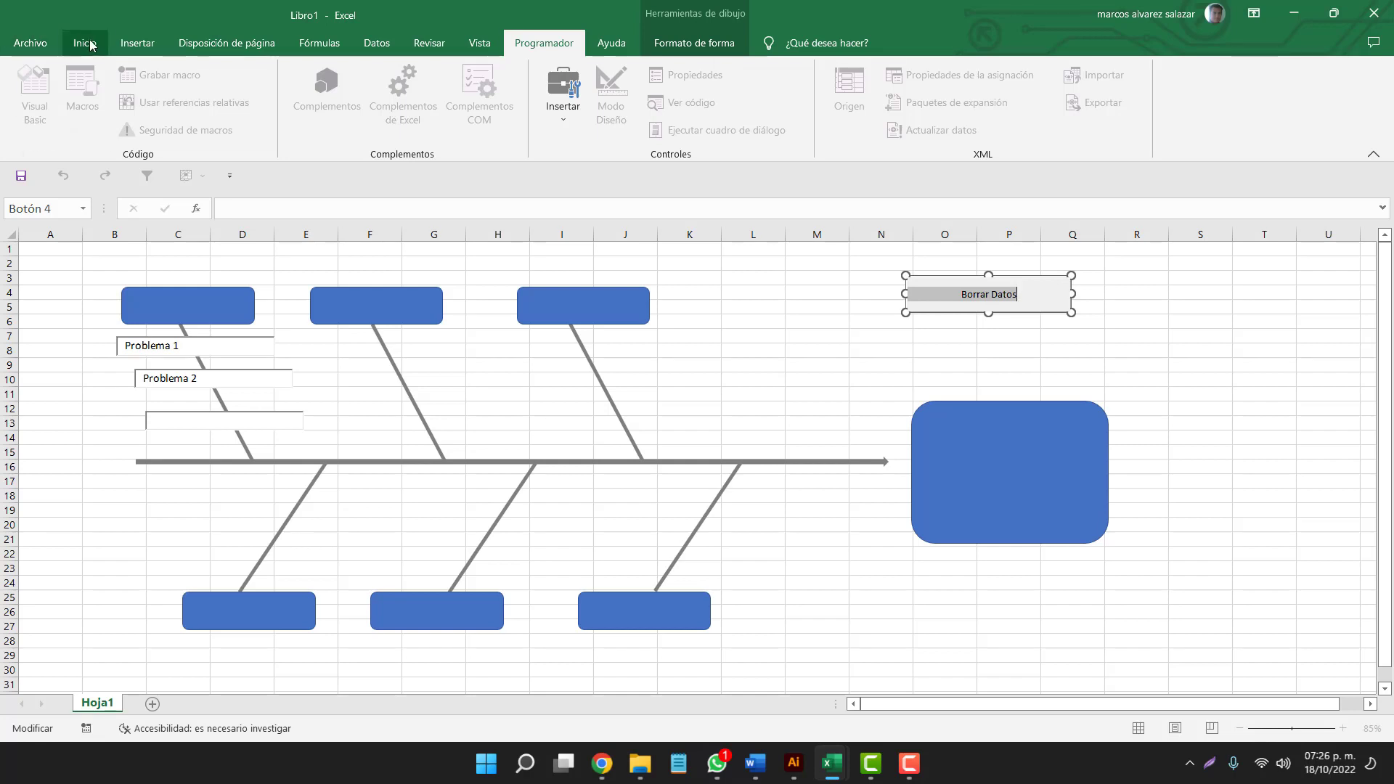
{"action": "left_click", "coordinate": [167, 120]}
{"action": "left_click", "coordinate": [352, 91]}
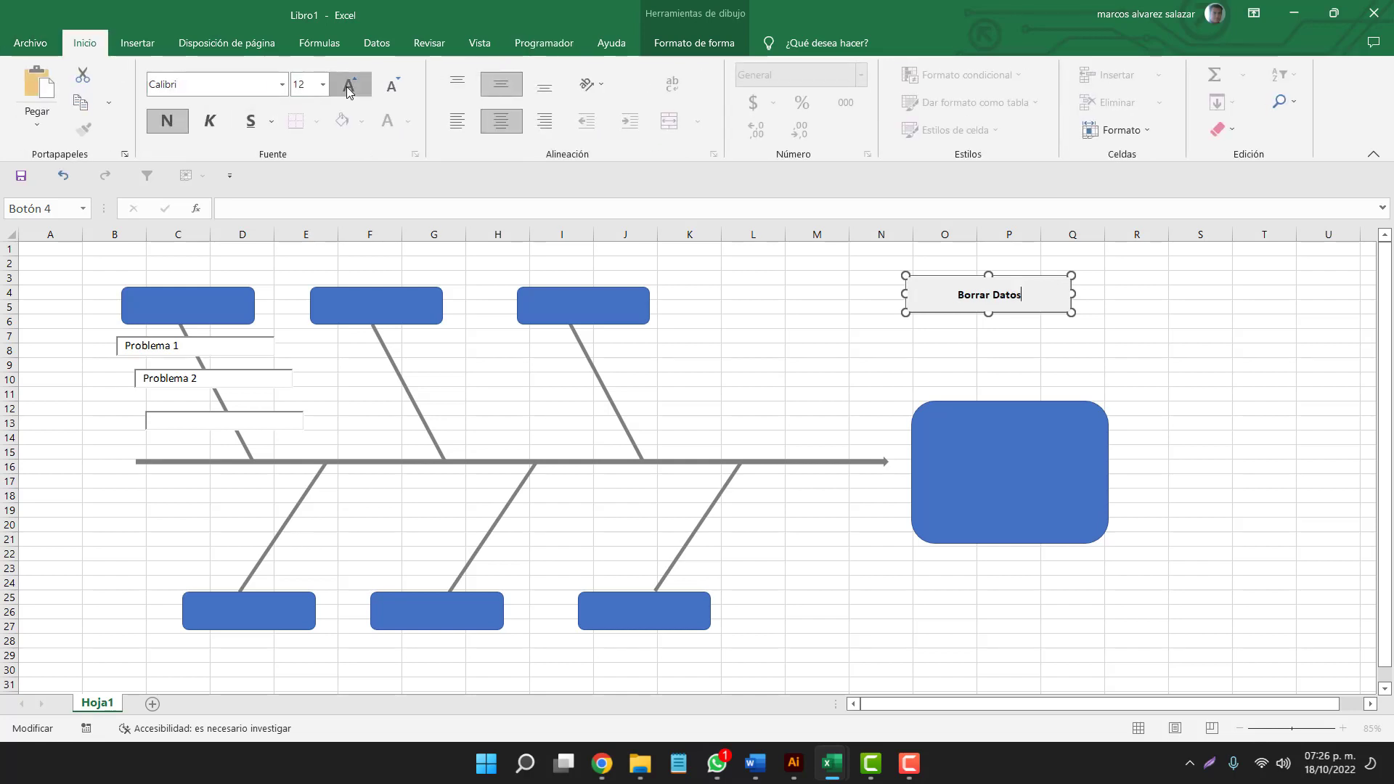
{"action": "left_click", "coordinate": [351, 91]}
{"action": "left_click", "coordinate": [353, 93]}
{"action": "left_click", "coordinate": [879, 352]}
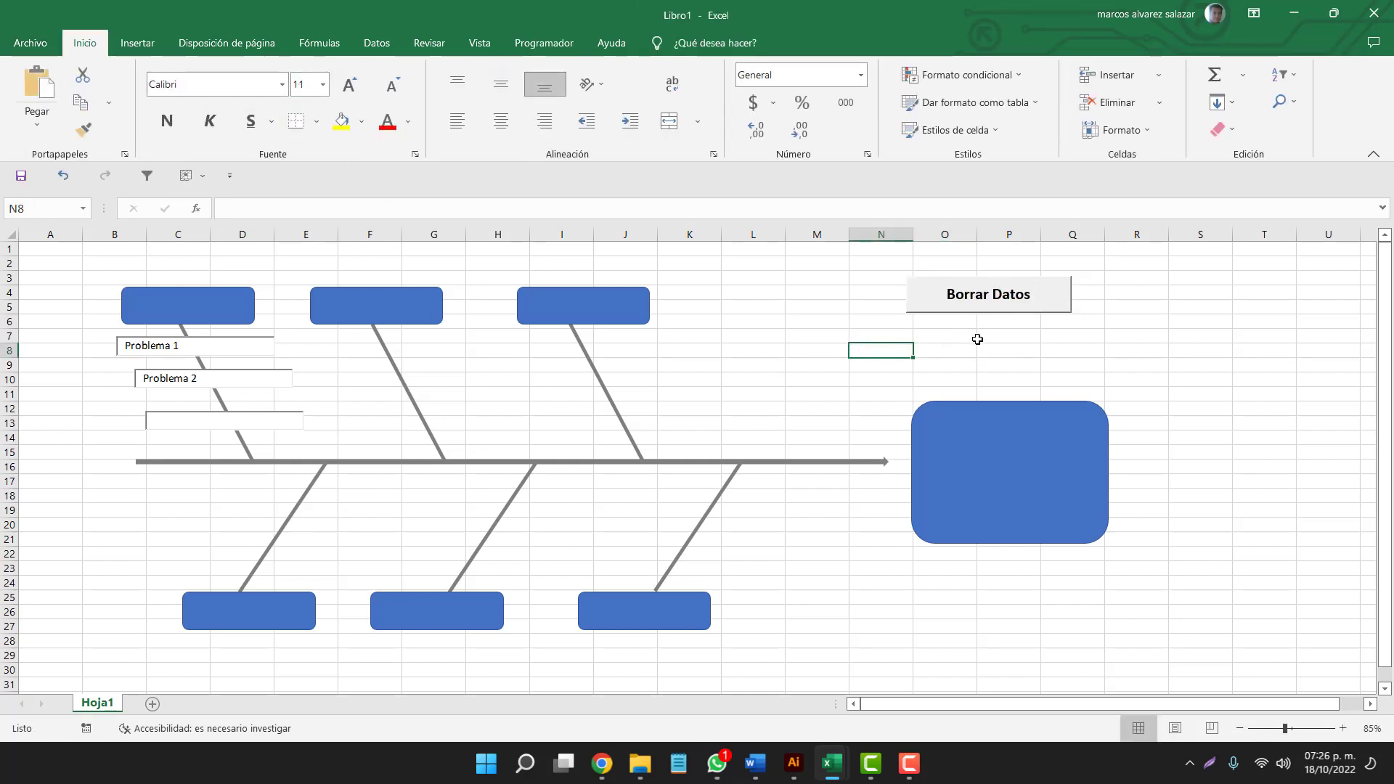
{"action": "left_click", "coordinate": [932, 298], "text": "ctrl"}
- Assign the Desmarcar macro from Libro1 to the Borrar Datos button
{"action": "right_click", "coordinate": [933, 302]}
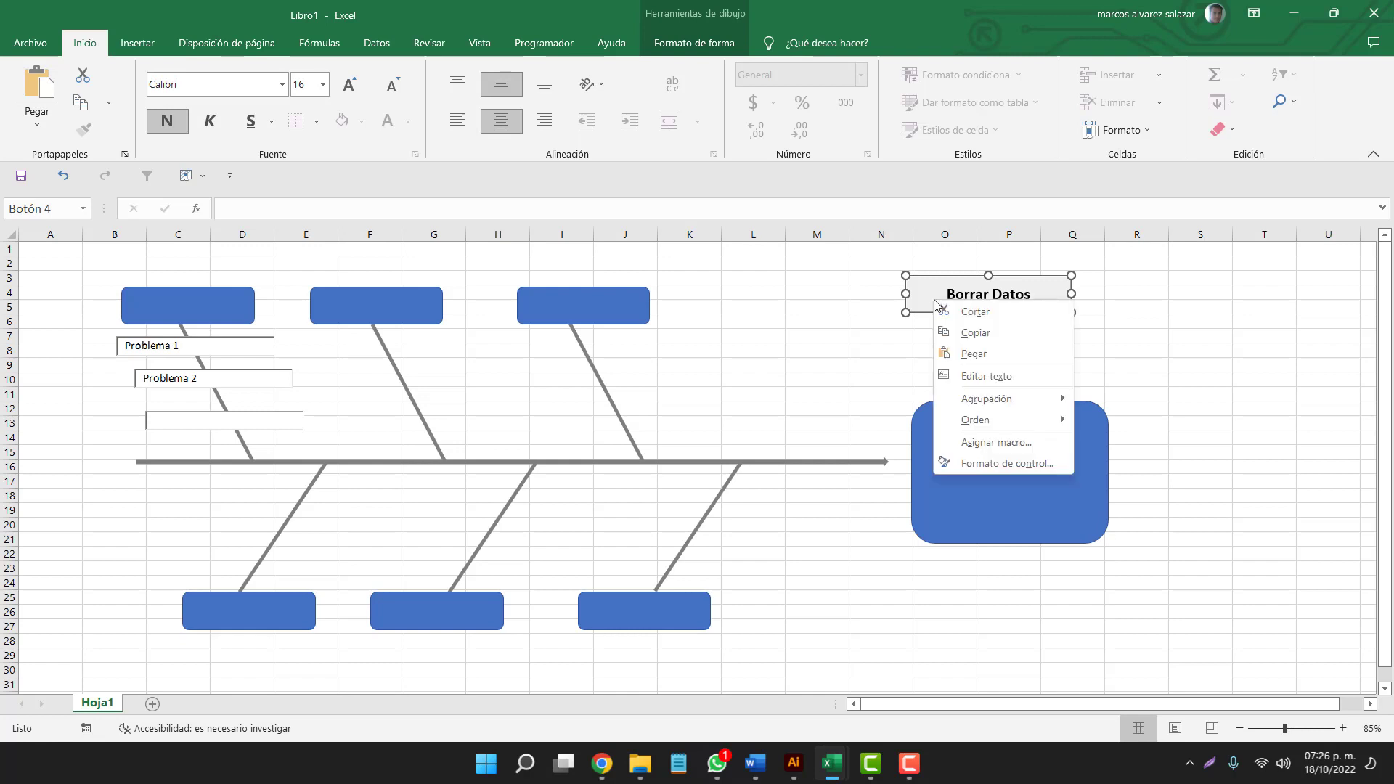
{"action": "left_click", "coordinate": [970, 443]}
{"action": "left_click", "coordinate": [798, 347]}
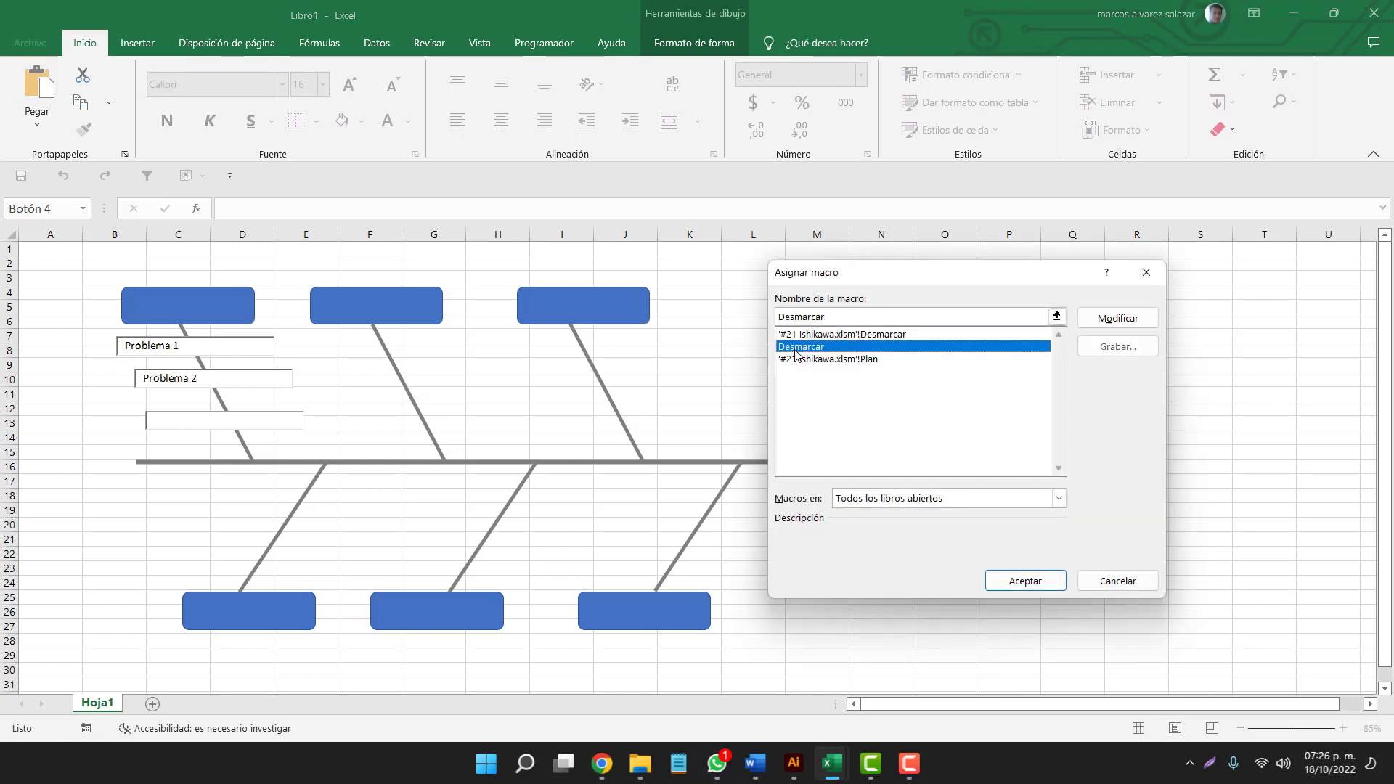
{"action": "left_click", "coordinate": [1025, 580]}
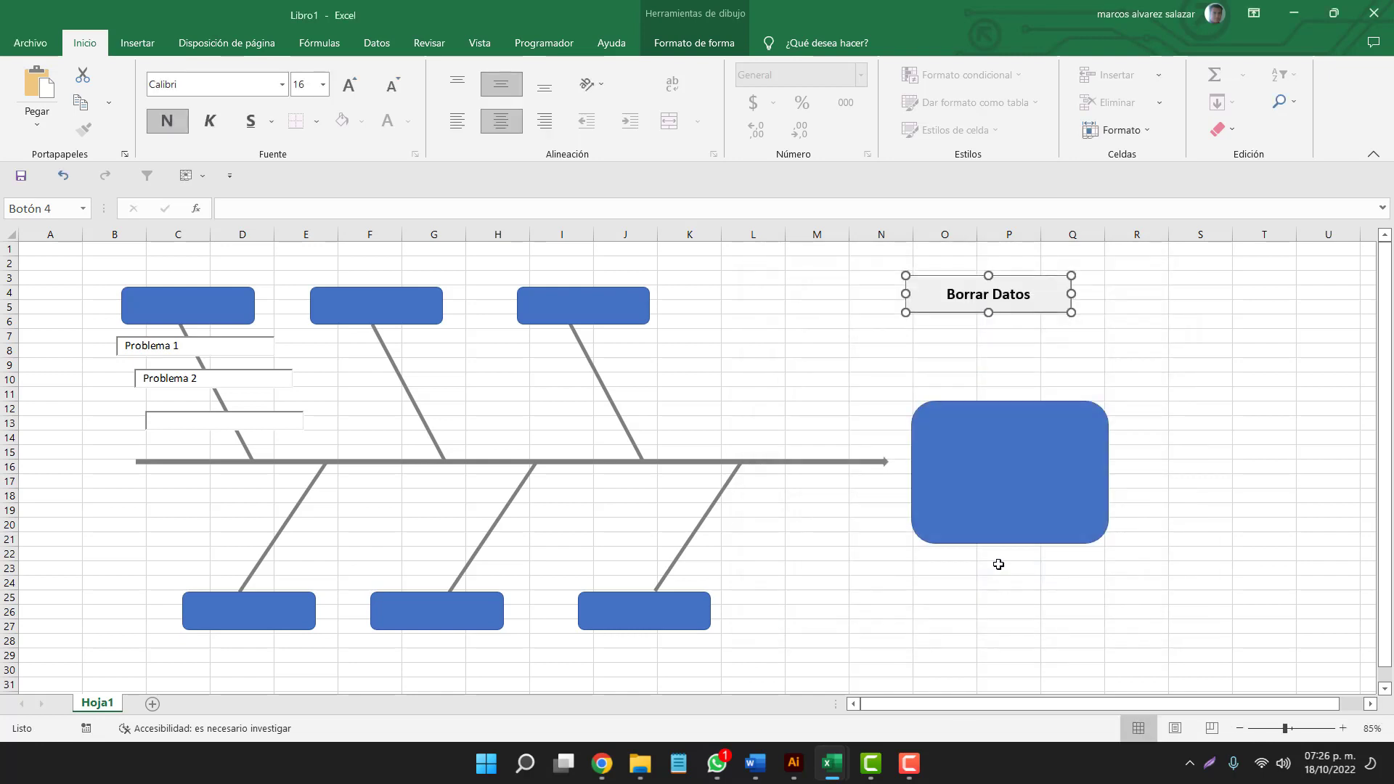
{"action": "left_click", "coordinate": [835, 354]}
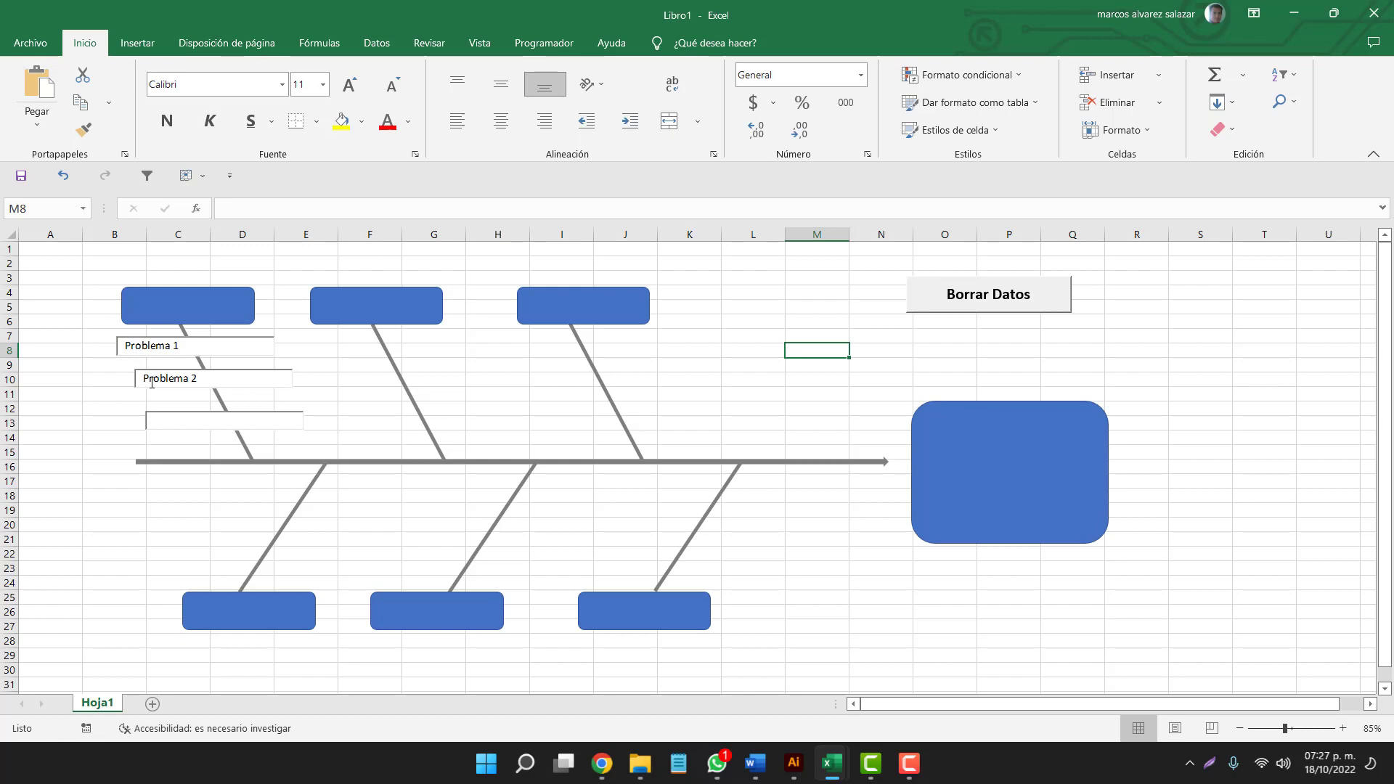
- Enter 'Ejemplo' in the third cause text box as test data
{"action": "left_click", "coordinate": [157, 422]}
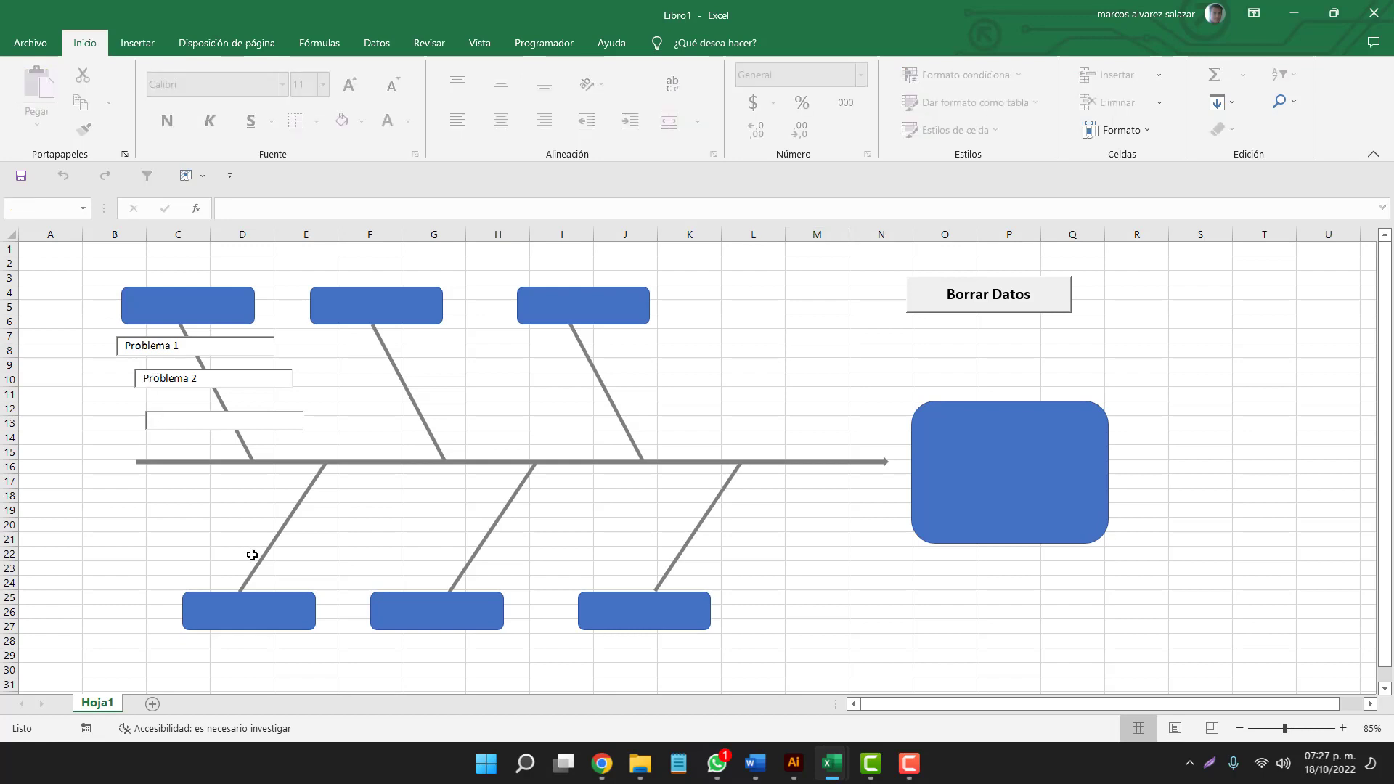
{"action": "type", "text": "Ejemplo"}
{"action": "left_click", "coordinate": [828, 363]}
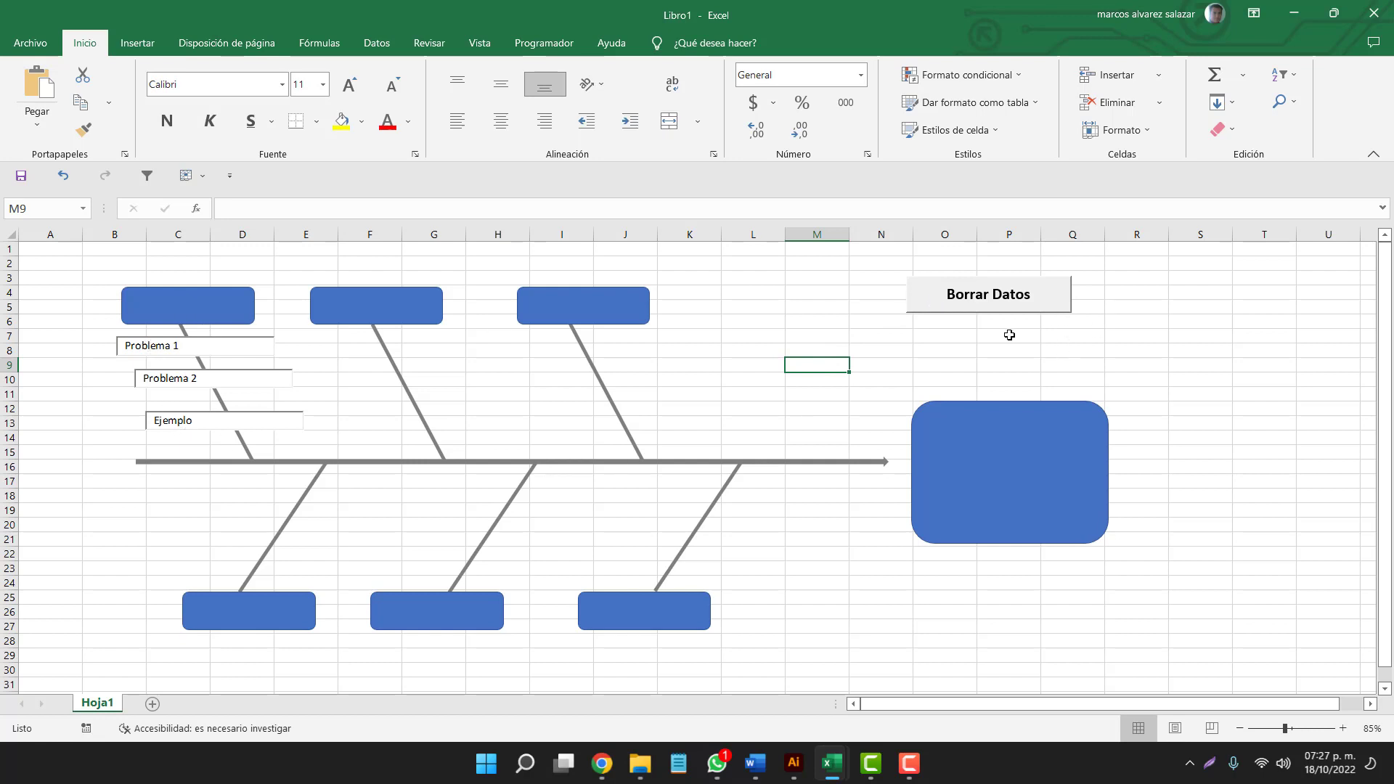
- Press Borrar Datos to empty all cause boxes and confirm column A is cleared
{"action": "left_click", "coordinate": [939, 307]}
{"action": "left_click_drag", "start_coordinate": [57, 311], "coordinate": [68, 567]}
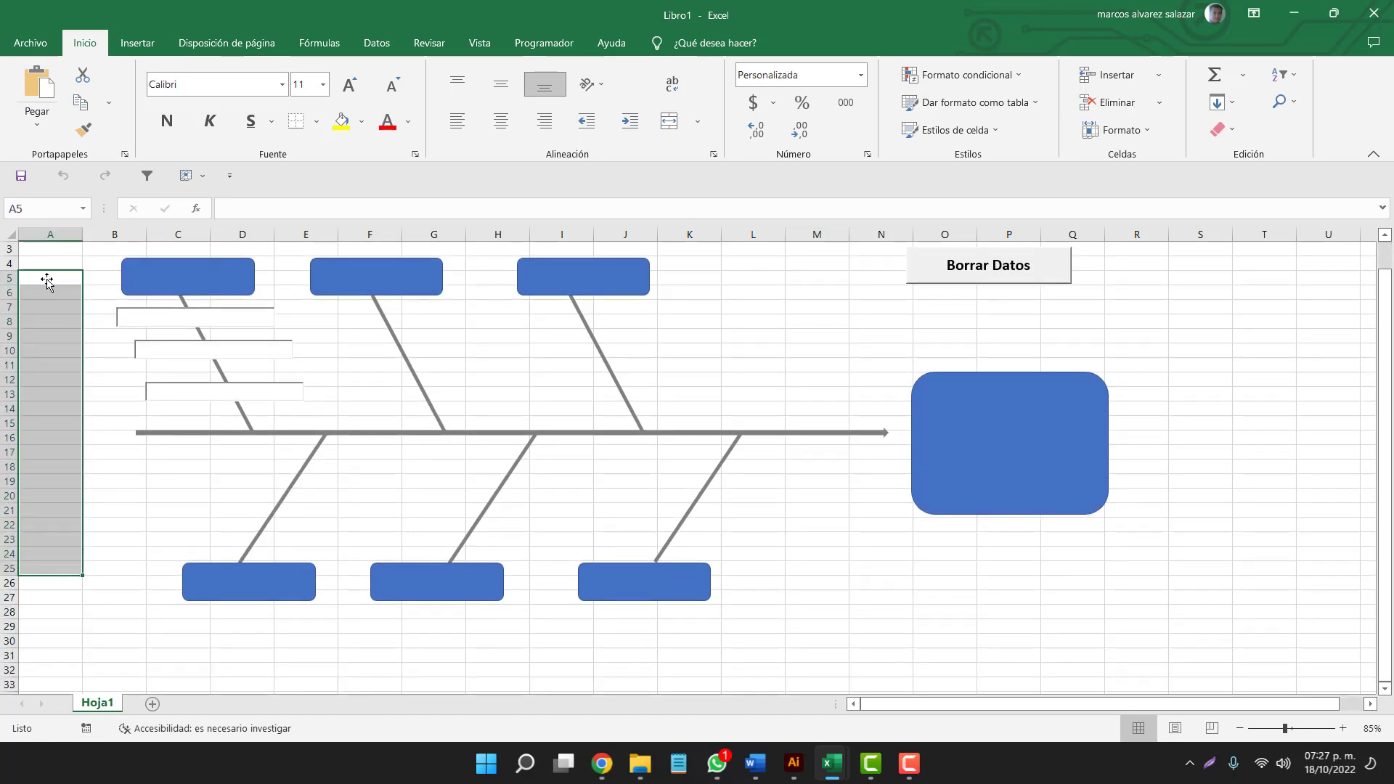
{"action": "scroll", "coordinate": [141, 474], "scroll_direction": "up", "scroll_amount": 1}
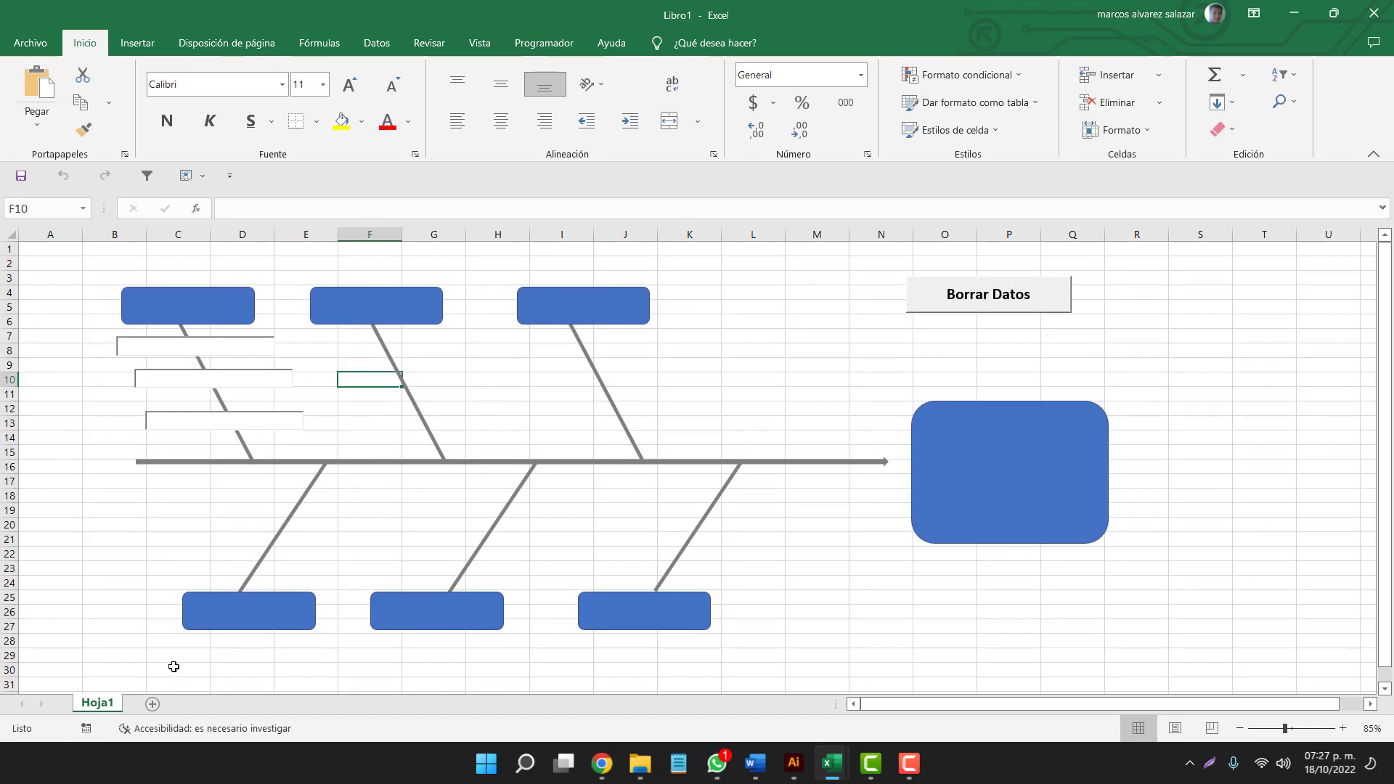